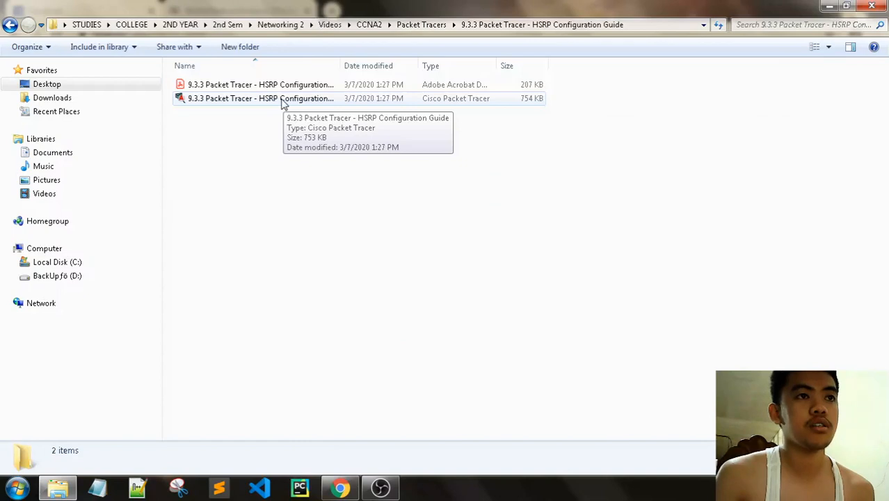
# - Launch the 9.3.3 Packet Tracer - HSRP Configuration Guide activity file from its folder
pyautogui.doubleClick(282, 102)
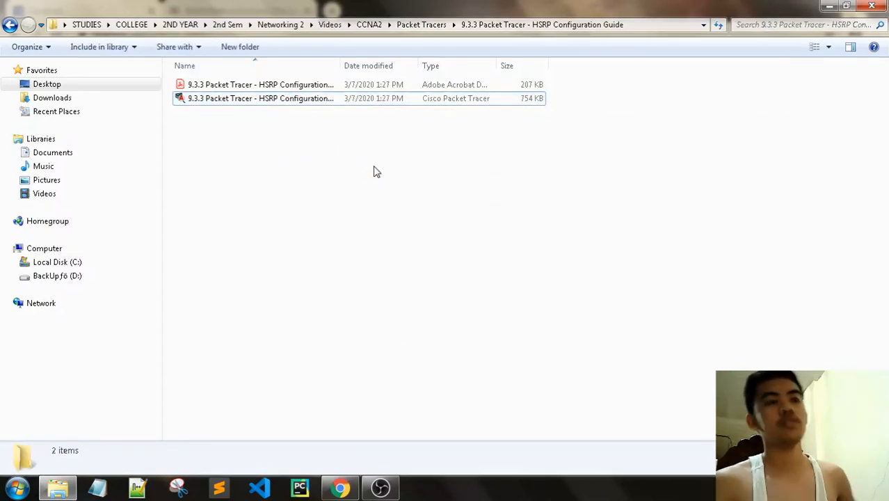
pyautogui.click(340, 486)
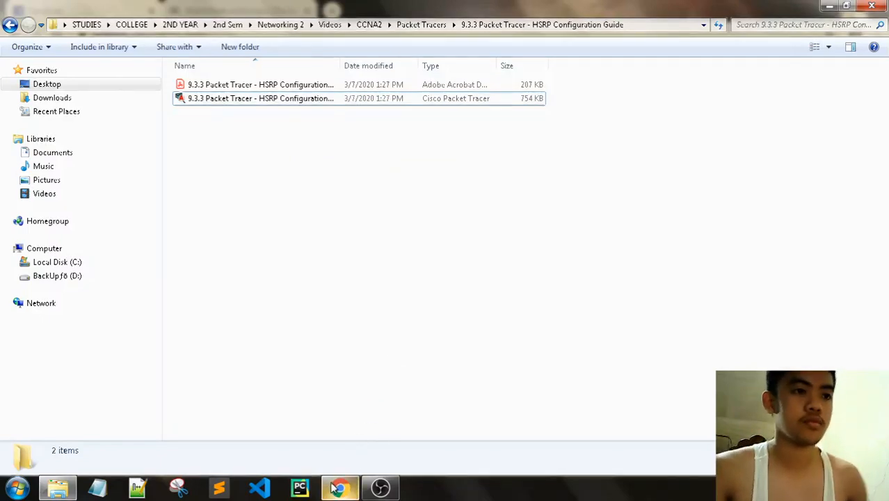
# - Bring up the netacad.com login window and submit the account e-mail as the username
pyautogui.click(151, 11)
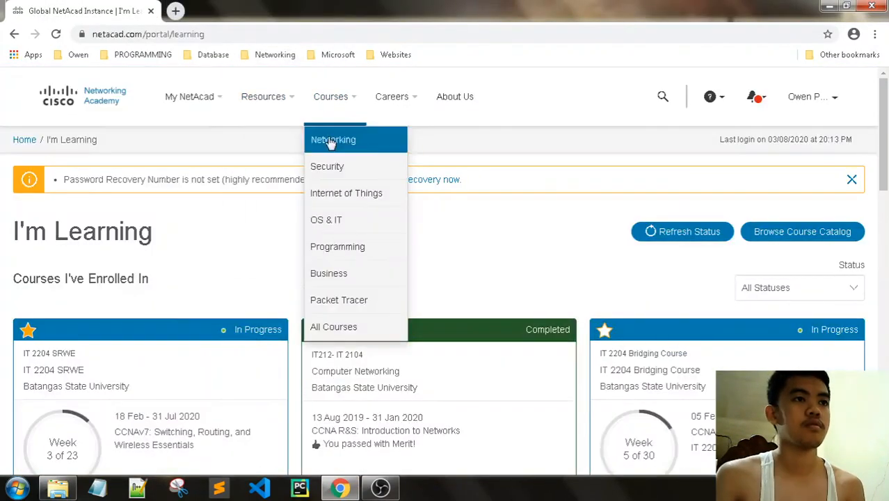
pyautogui.scroll(-2, 302, 298)
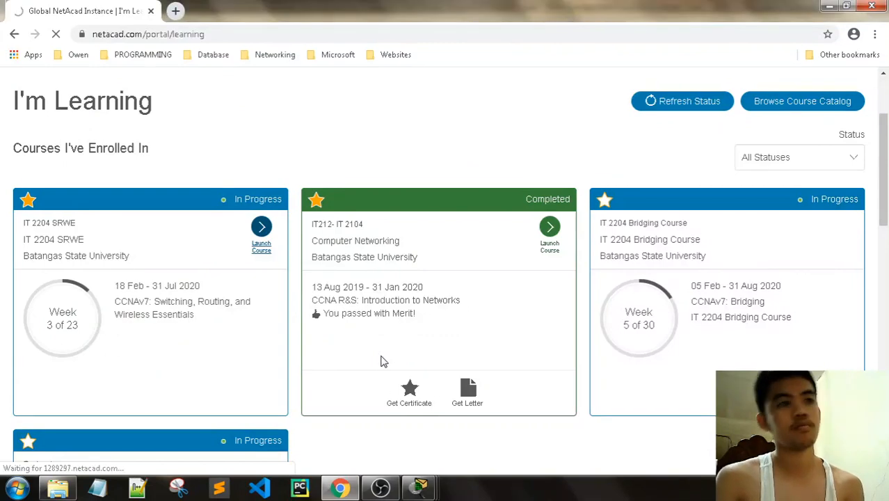
pyautogui.click(419, 489)
pyautogui.click(370, 414)
pyautogui.moveTo(435, 487)
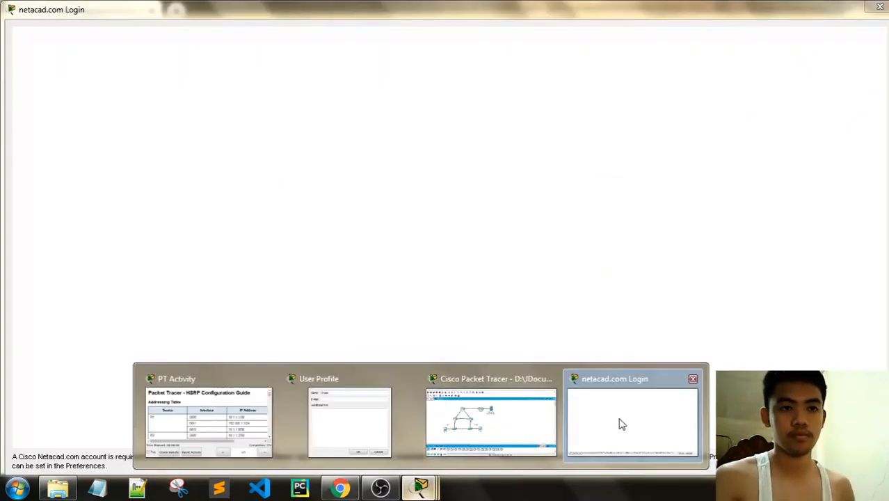
pyautogui.click(620, 422)
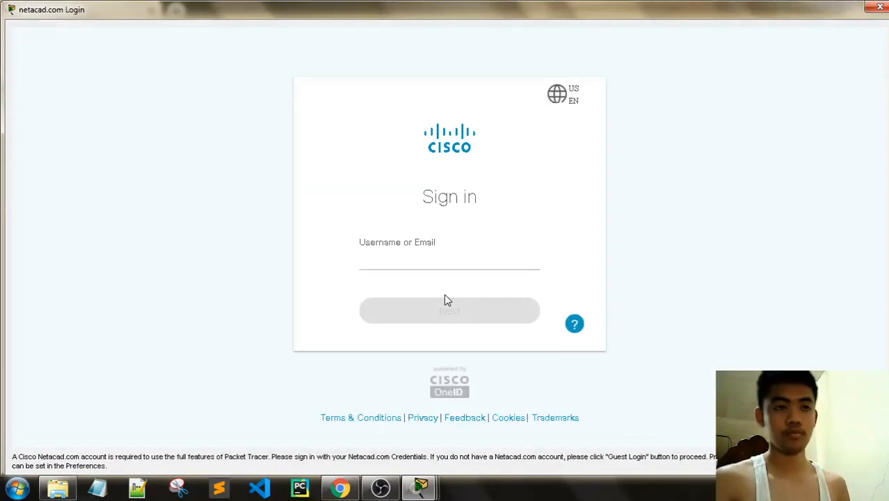
pyautogui.click(438, 253)
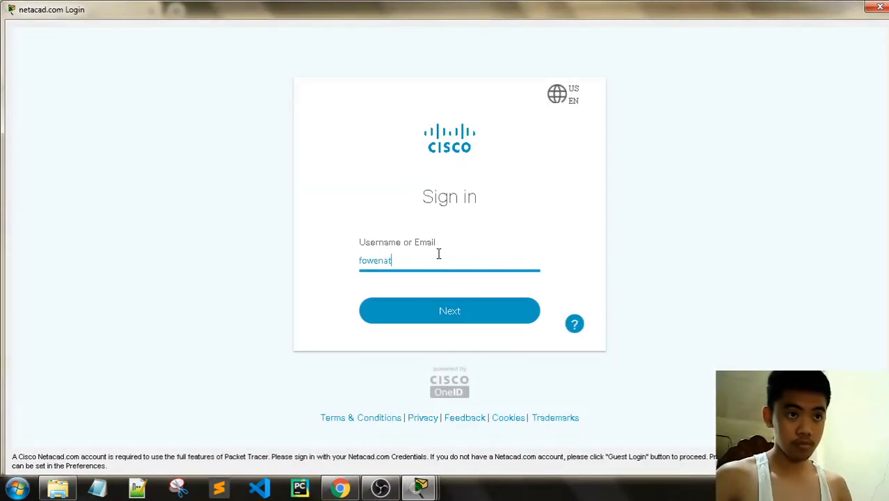
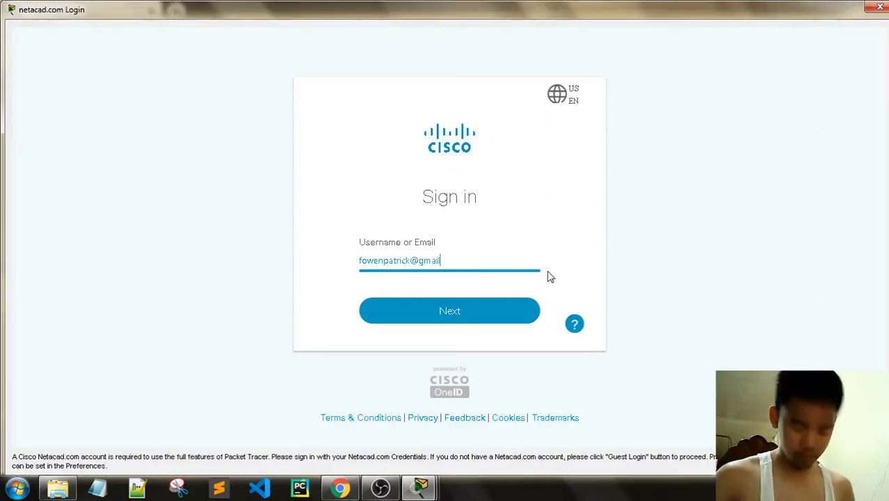
pyautogui.click(493, 311)
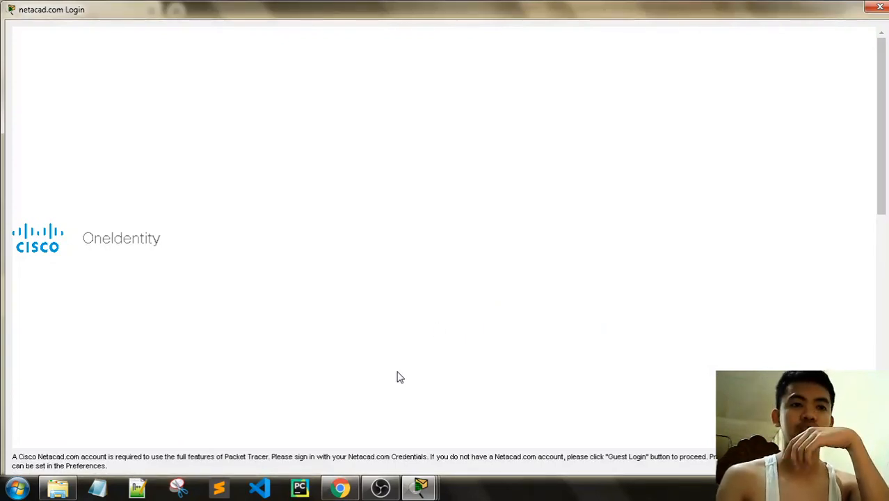
# - Open the course modules page in Chrome, then enter the account password to finish signing in
pyautogui.click(348, 489)
pyautogui.click(278, 268)
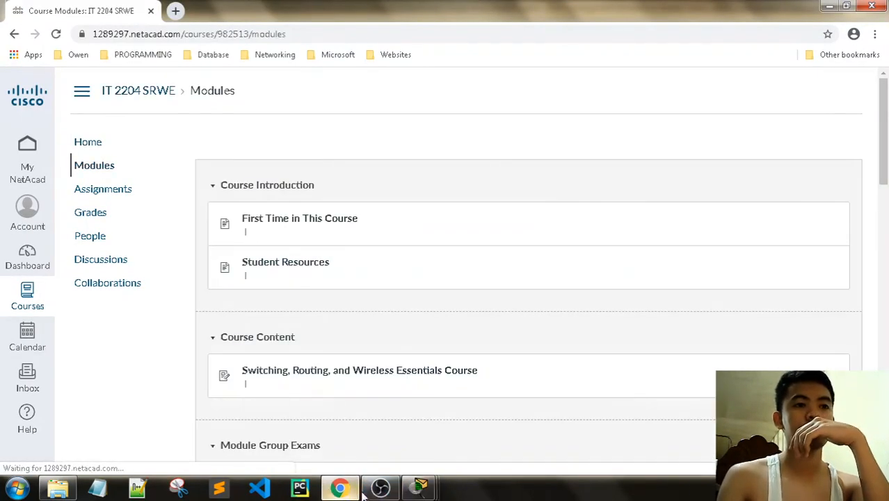
pyautogui.click(351, 491)
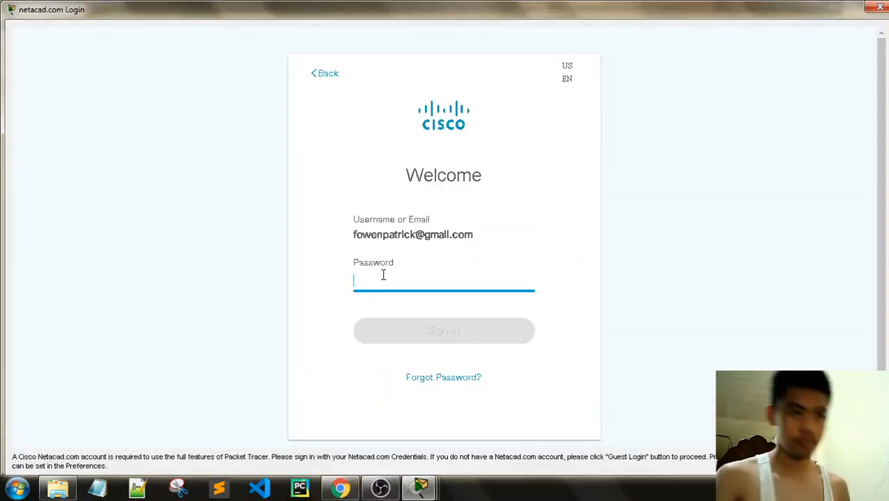
pyautogui.write('********')
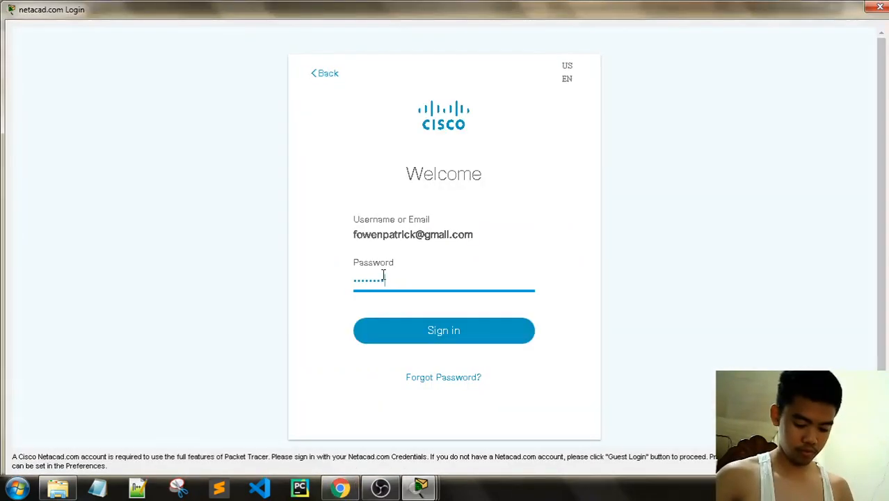
pyautogui.write('**')
pyautogui.press('Return')
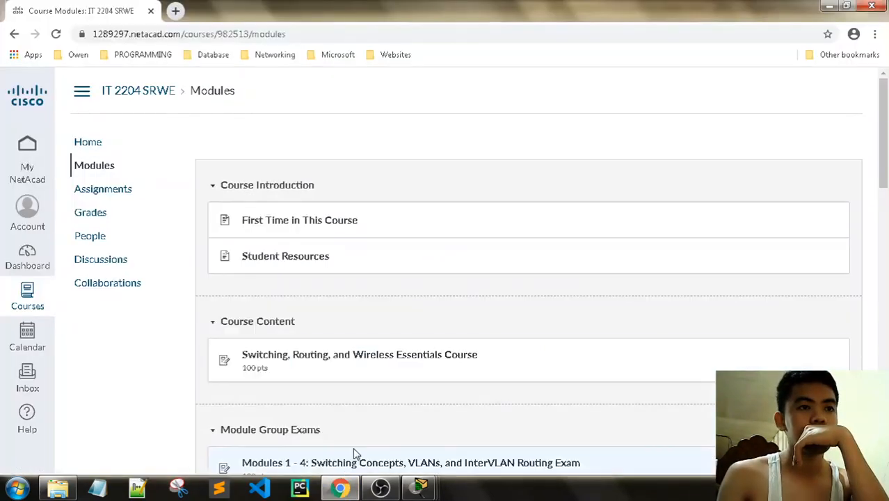
# - Launch the Switching, Routing, and Wireless Essentials course content, then minimize Chrome
pyautogui.click(394, 356)
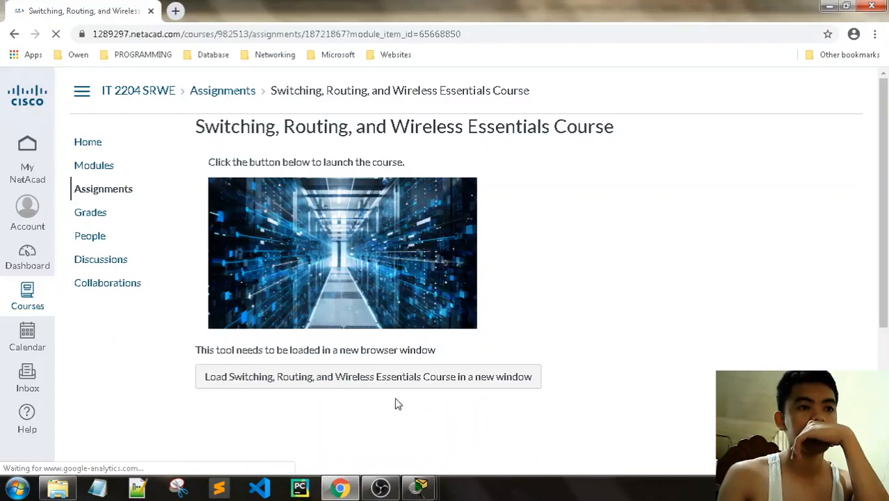
pyautogui.click(393, 376)
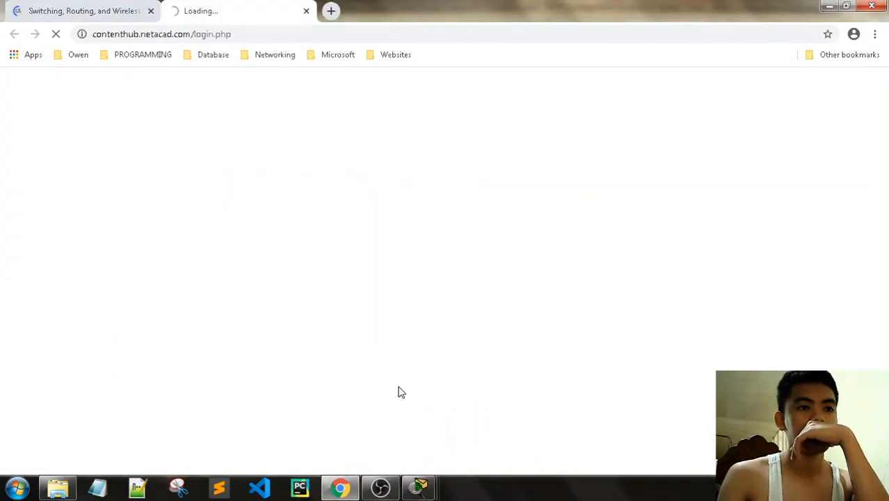
pyautogui.click(341, 489)
# - Replace the Guest profile with the student's full name and e-mail, and accept resetting the activity
pyautogui.moveTo(404, 472)
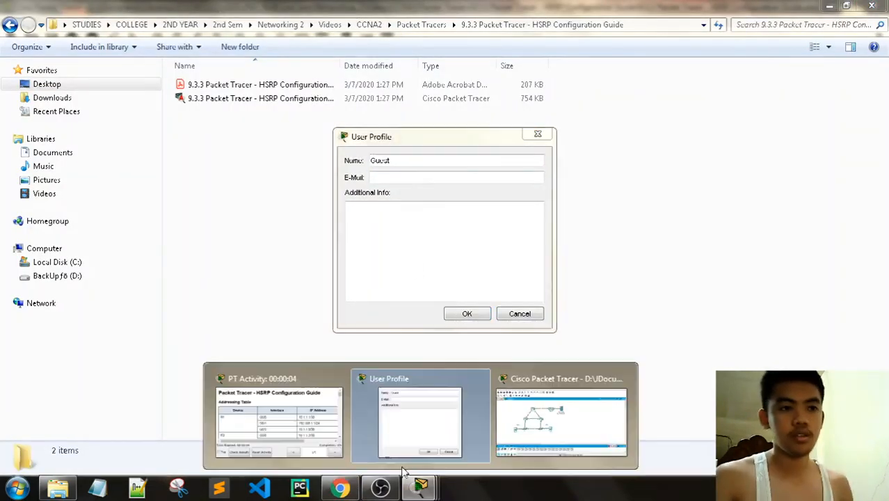
pyautogui.click(412, 431)
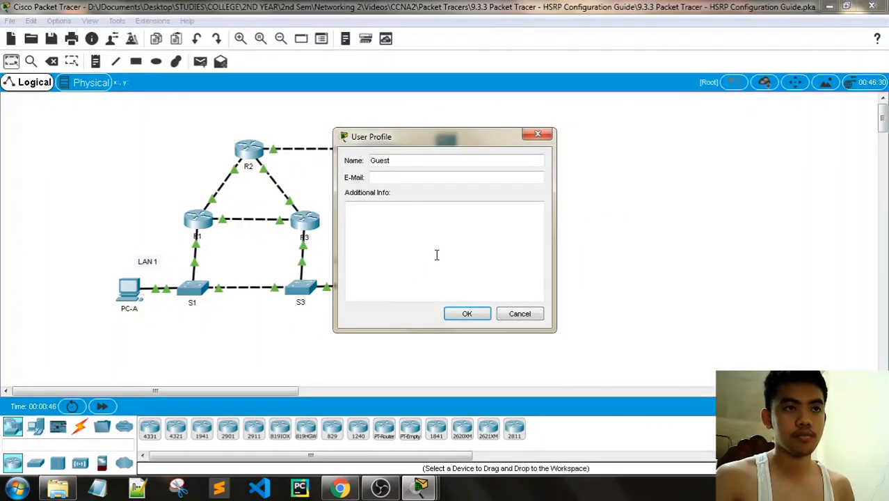
pyautogui.moveTo(422, 162); pyautogui.dragTo(346, 167)
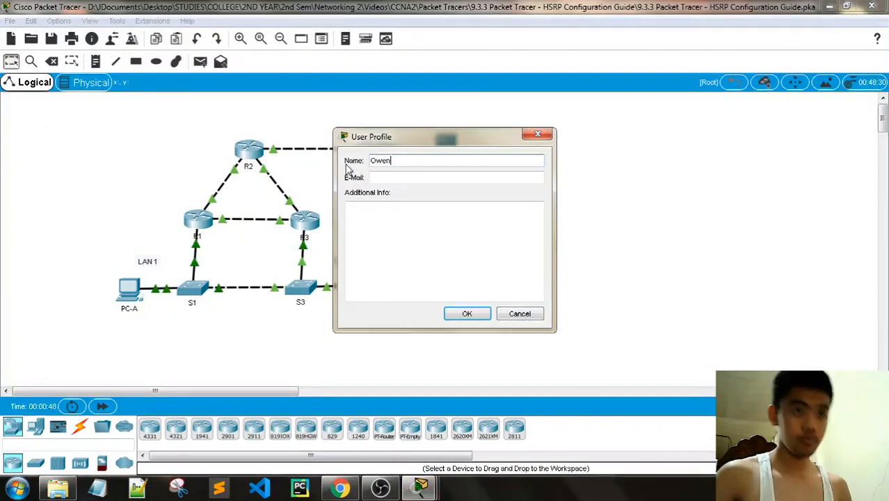
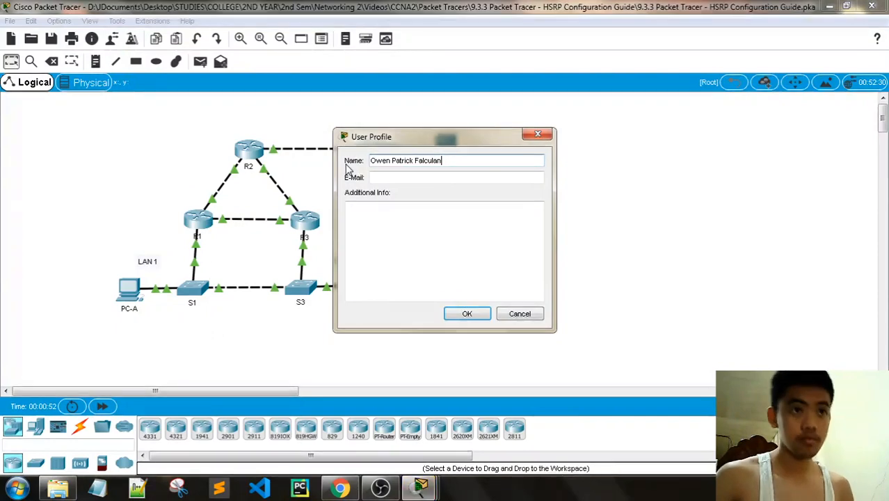
pyautogui.click(401, 177)
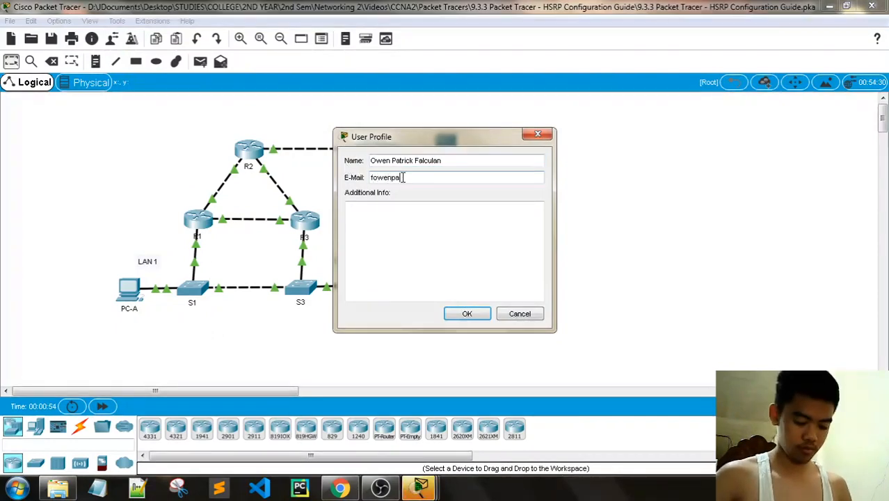
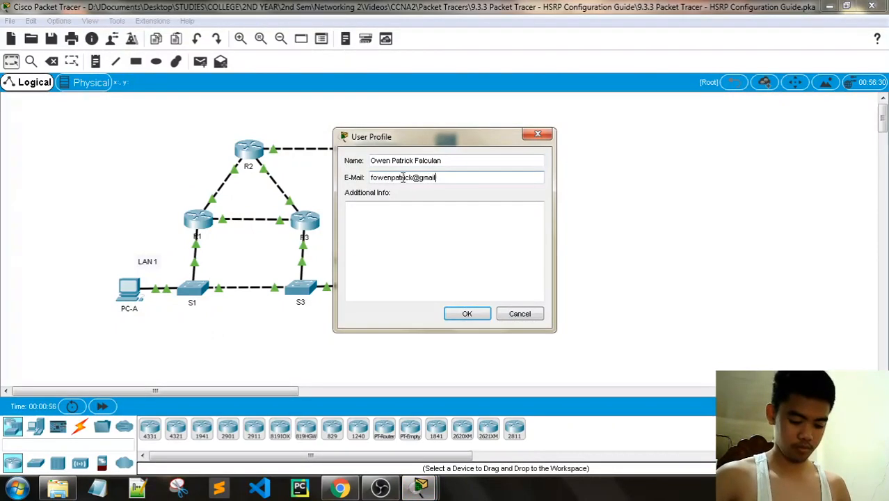
pyautogui.click(481, 317)
pyautogui.click(479, 253)
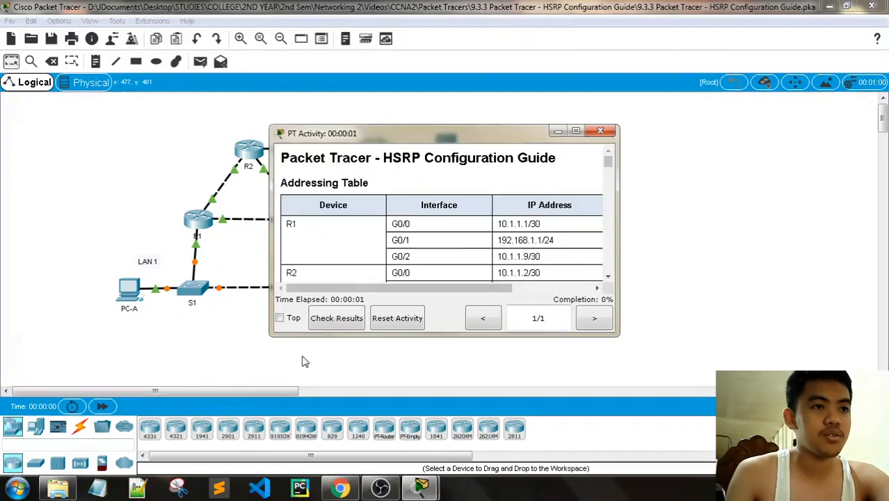
# - Move the activity instructions aside and resize them wider and taller to show the Default Gateway column
pyautogui.moveTo(382, 143); pyautogui.dragTo(643, 71)
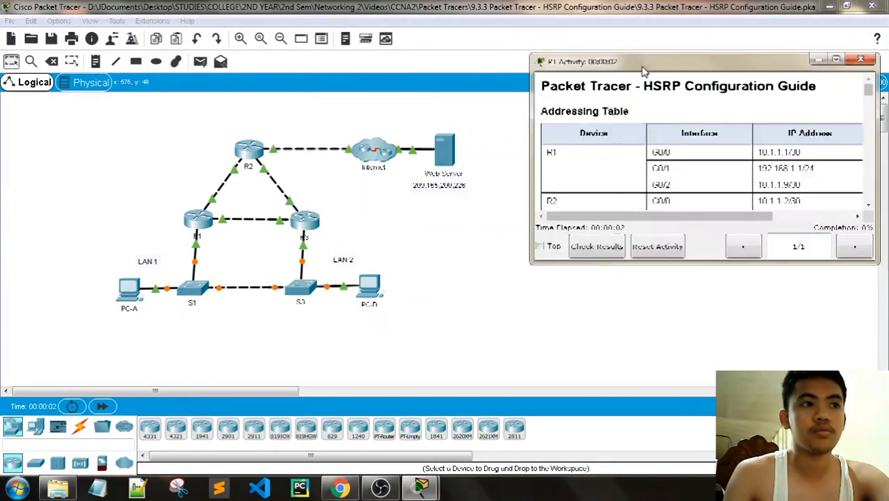
pyautogui.moveTo(218, 392); pyautogui.dragTo(291, 398)
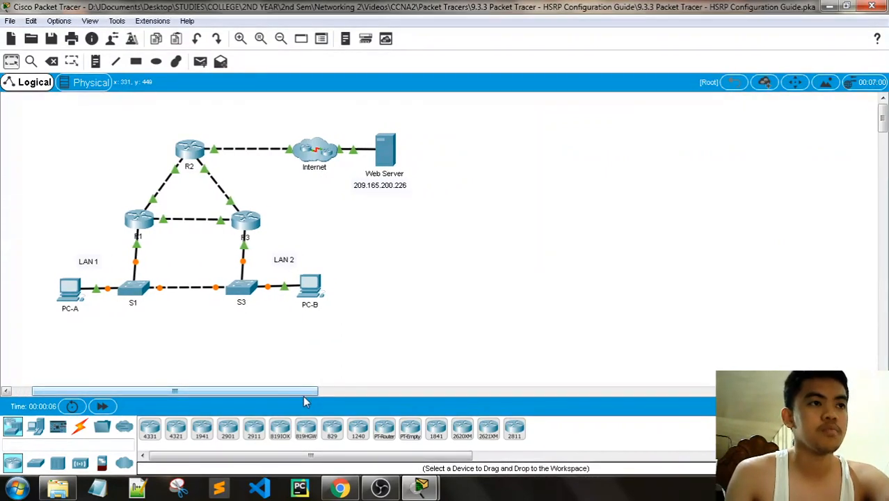
pyautogui.moveTo(423, 491)
pyautogui.click(344, 417)
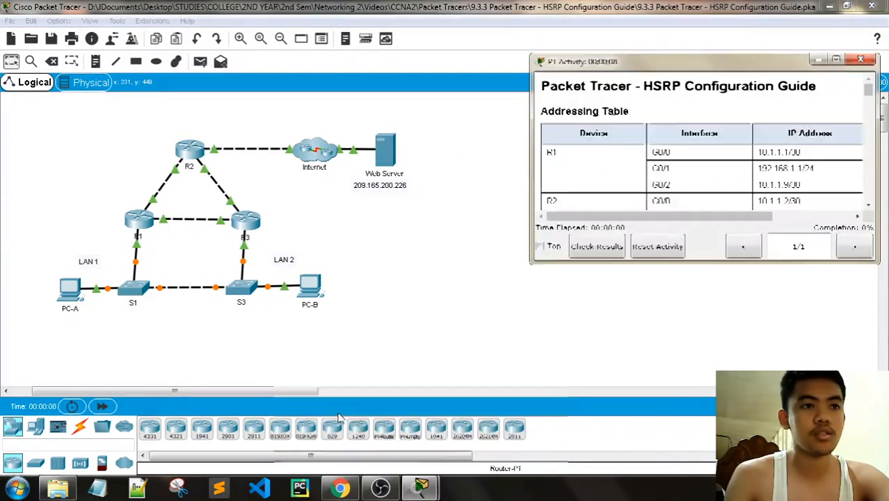
pyautogui.moveTo(531, 107); pyautogui.dragTo(446, 107)
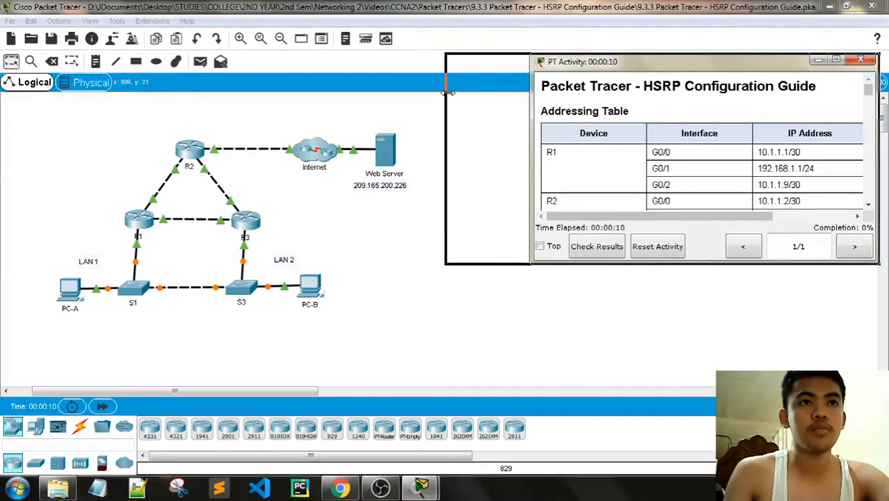
pyautogui.moveTo(609, 53); pyautogui.dragTo(618, 1)
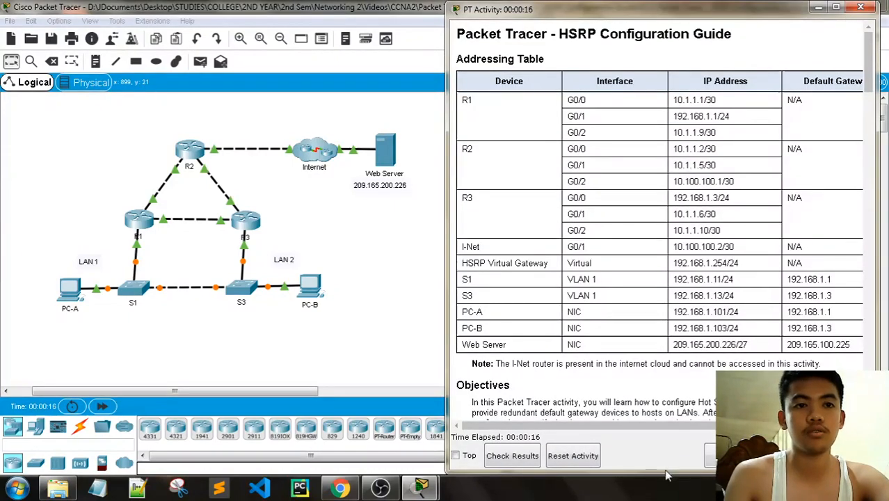
pyautogui.moveTo(665, 472); pyautogui.dragTo(652, 286)
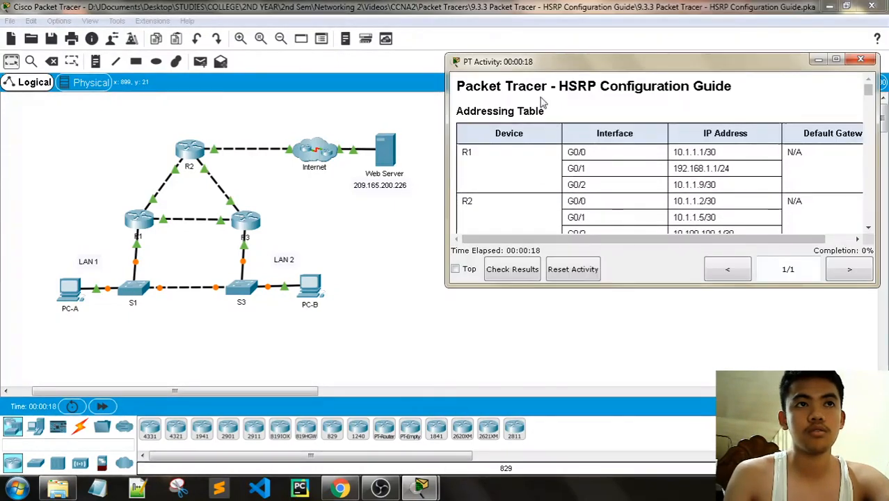
pyautogui.moveTo(583, 56); pyautogui.dragTo(584, 9)
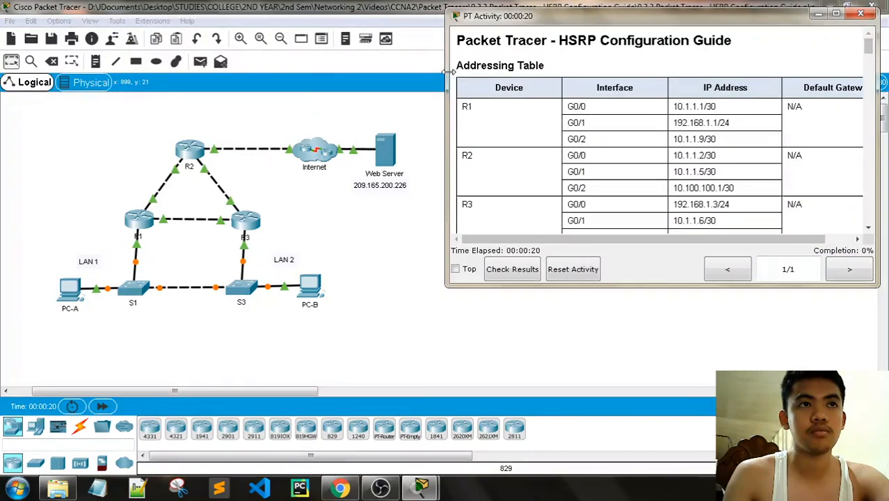
pyautogui.moveTo(446, 70); pyautogui.dragTo(425, 69)
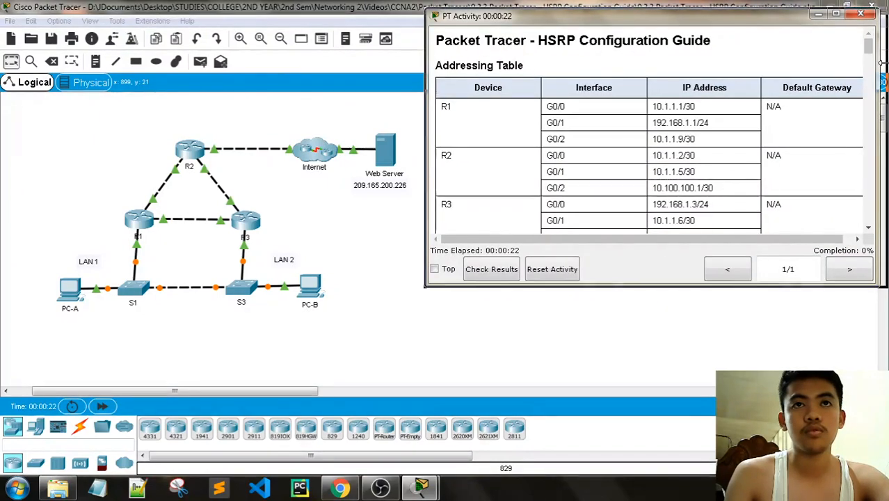
# - Scroll through the addressing table down to the guide's Objectives section
pyautogui.scroll(-3, 584, 139)
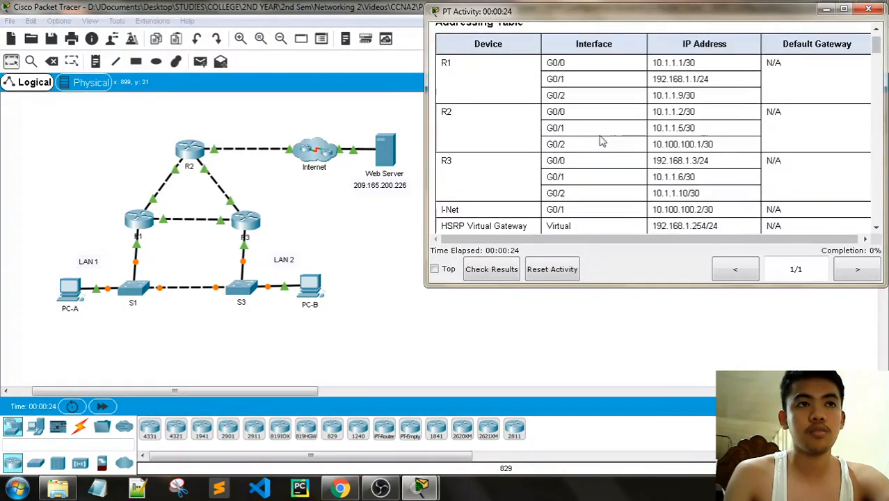
pyautogui.scroll(3, 482, 182)
pyautogui.scroll(-1, 482, 173)
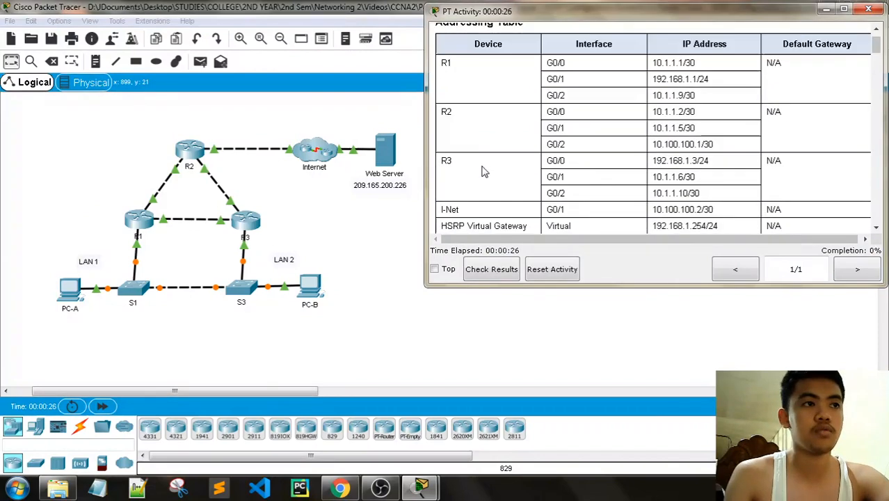
pyautogui.scroll(-2, 494, 160)
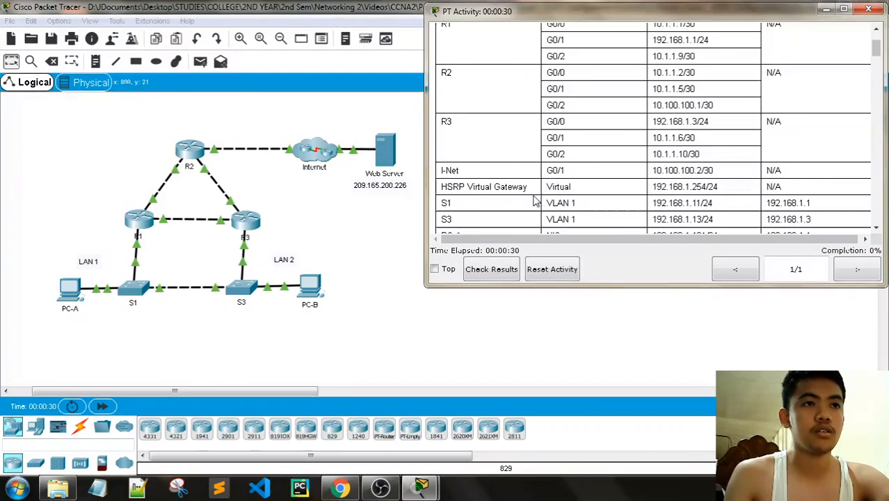
pyautogui.scroll(-2, 522, 177)
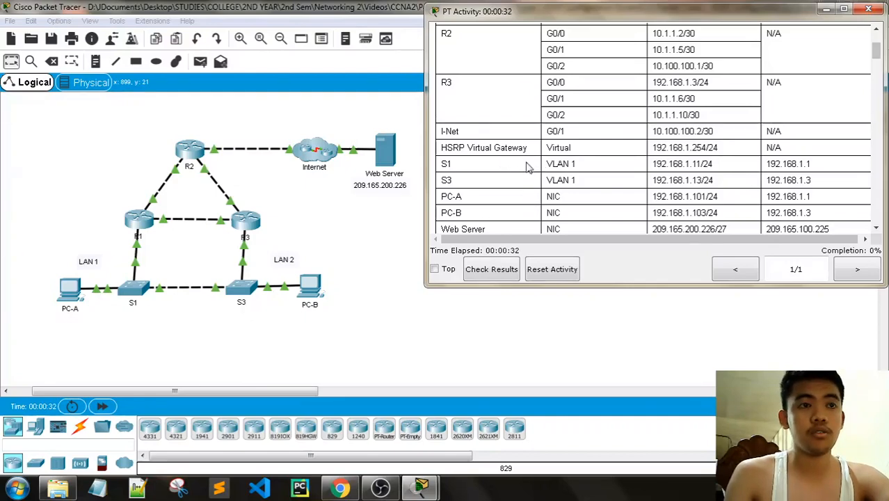
pyautogui.scroll(3, 542, 160)
pyautogui.scroll(-1, 667, 167)
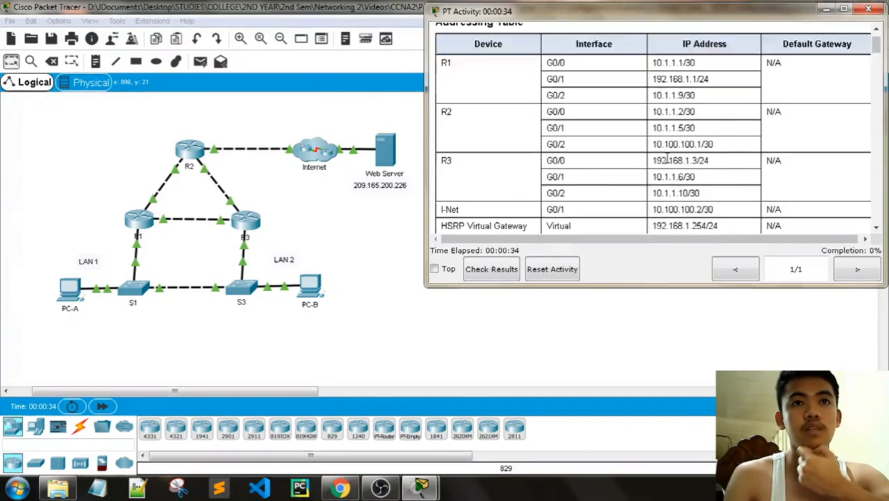
pyautogui.scroll(-2, 668, 160)
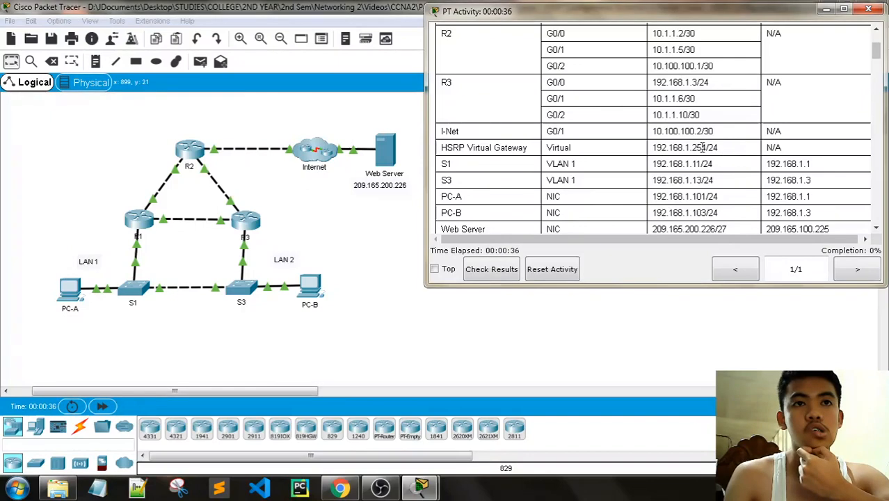
pyautogui.scroll(3, 699, 167)
pyautogui.scroll(-4, 699, 167)
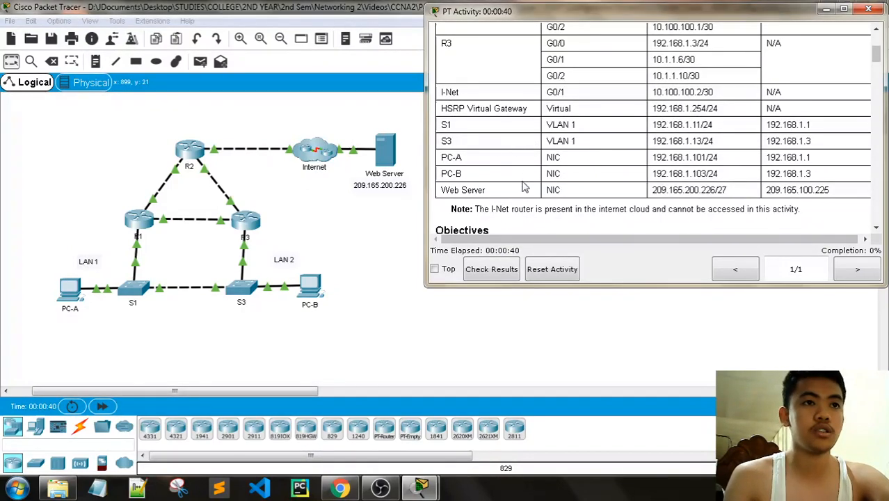
pyautogui.scroll(-3, 584, 125)
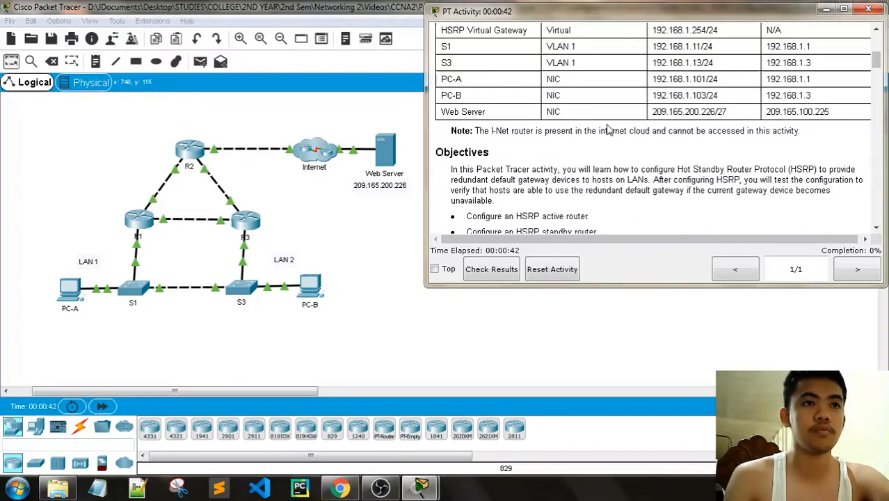
pyautogui.scroll(-1, 585, 124)
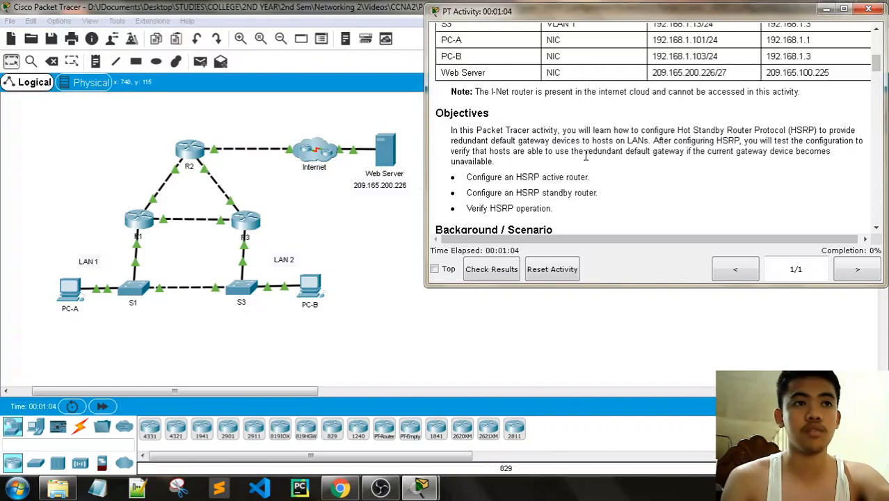
pyautogui.scroll(-1, 585, 156)
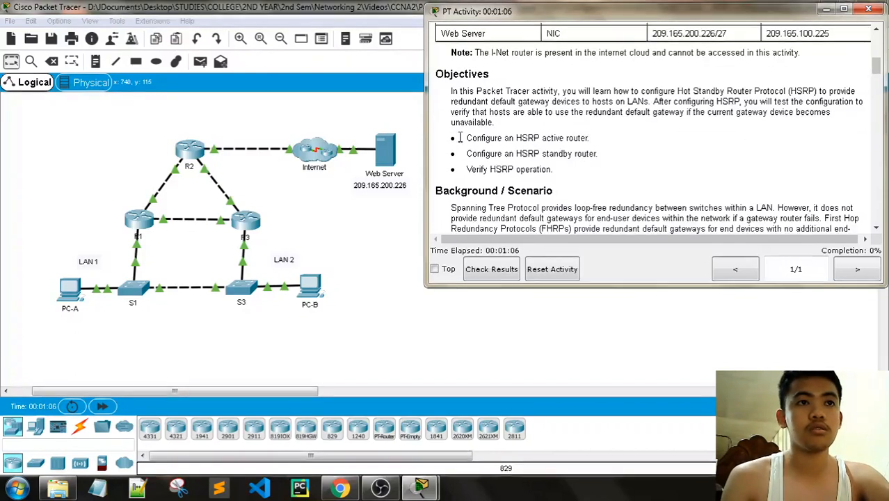
# - Highlight the 'Configure an HSRP active router' objective and scroll toward Background / Scenario
pyautogui.moveTo(465, 137); pyautogui.dragTo(570, 137)
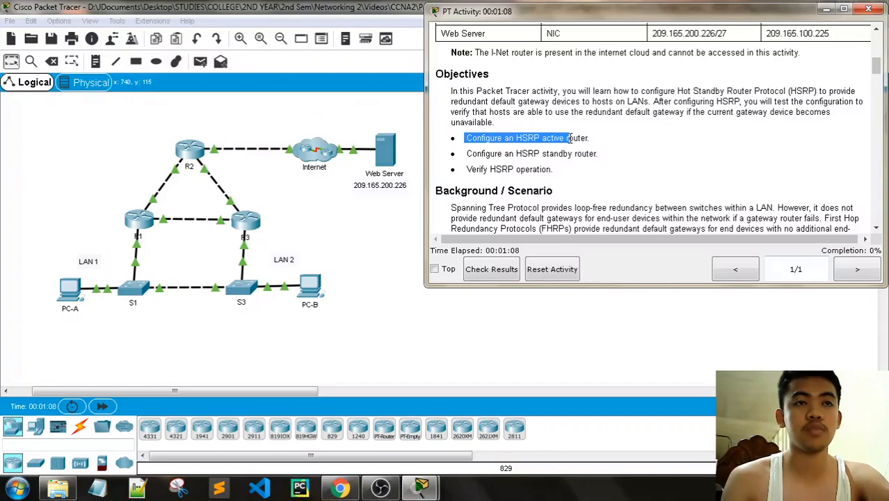
pyautogui.click(572, 137)
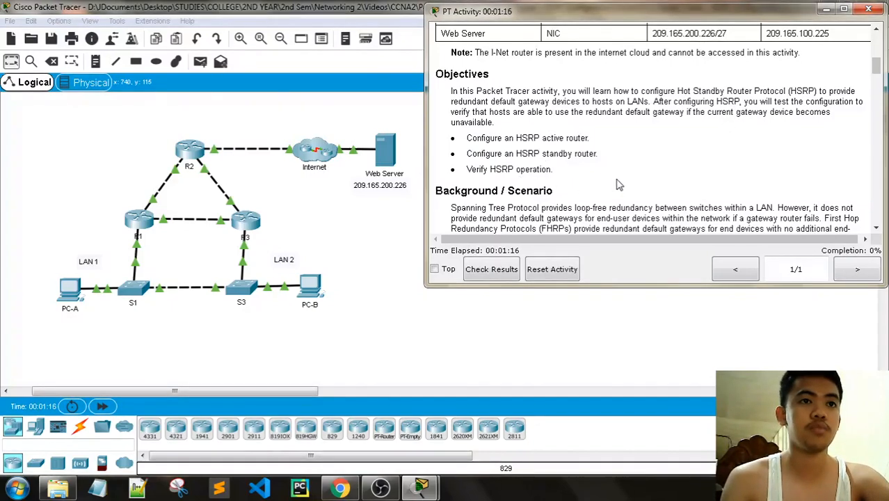
pyautogui.scroll(-7, 618, 185)
pyautogui.scroll(5, 627, 165)
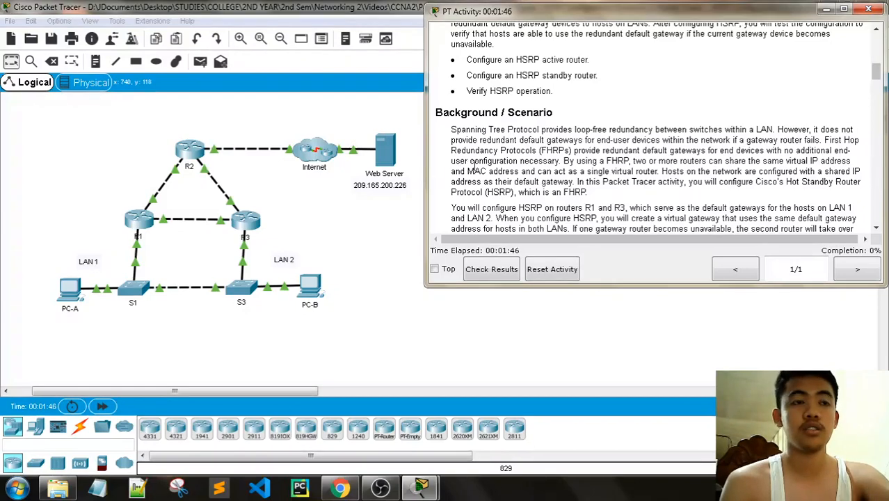
# - Highlight key phrases such as 'single virtual router' while scrolling down to the Part 1 heading
pyautogui.moveTo(485, 163); pyautogui.dragTo(561, 162)
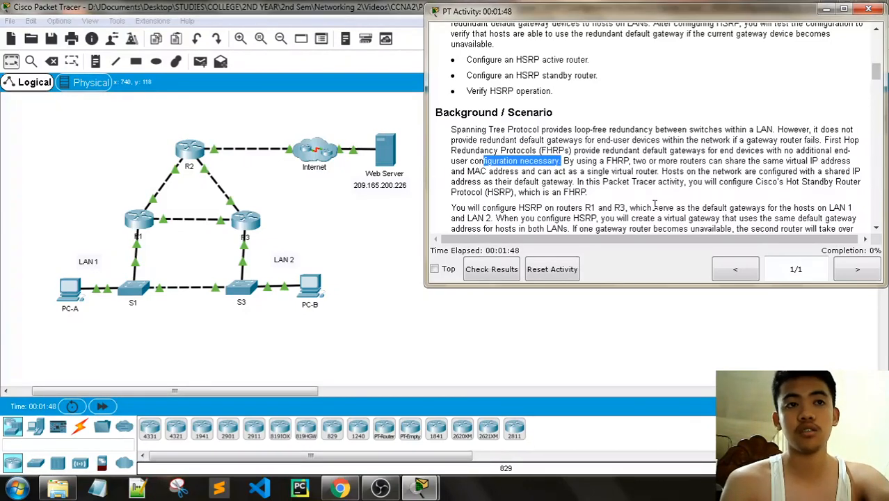
pyautogui.scroll(-1, 655, 206)
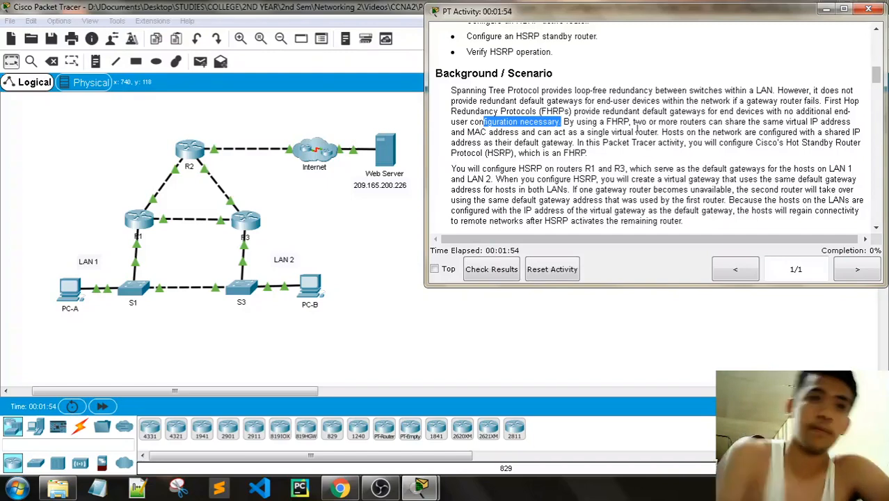
pyautogui.moveTo(587, 134); pyautogui.dragTo(661, 134)
pyautogui.click(742, 154)
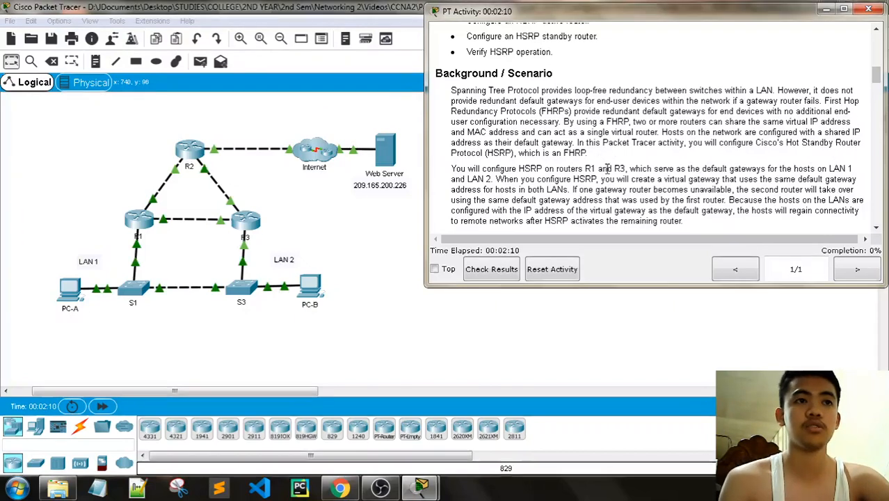
pyautogui.scroll(-2, 603, 167)
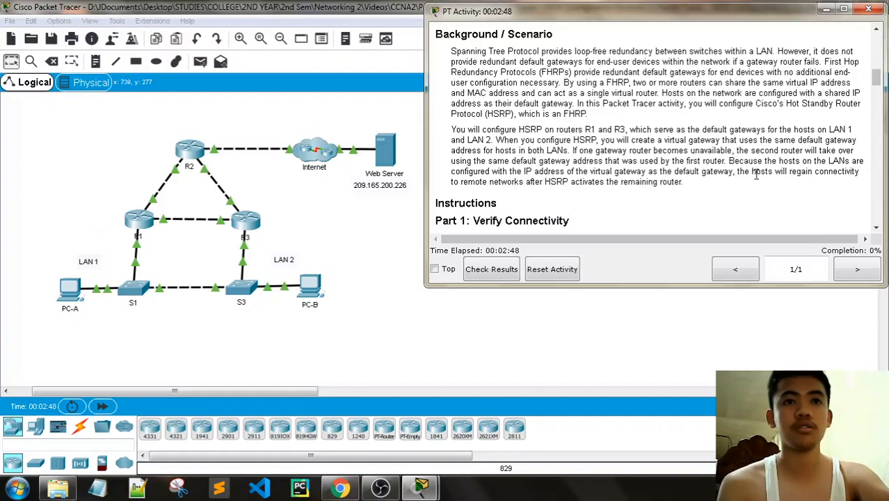
# - Read Part 1 Steps 1–2 with the tracert 209.165.200.226 instruction, then bring the topology forward
pyautogui.scroll(-3, 752, 167)
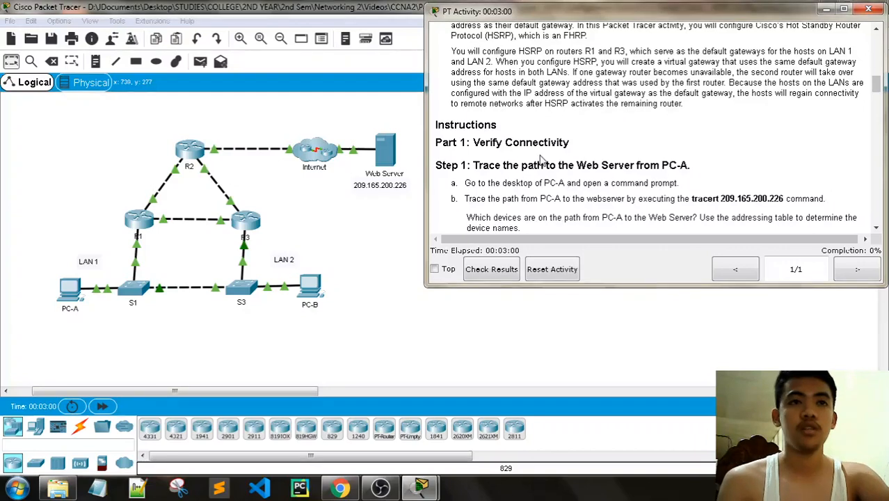
pyautogui.scroll(-1, 587, 105)
pyautogui.scroll(-1, 588, 103)
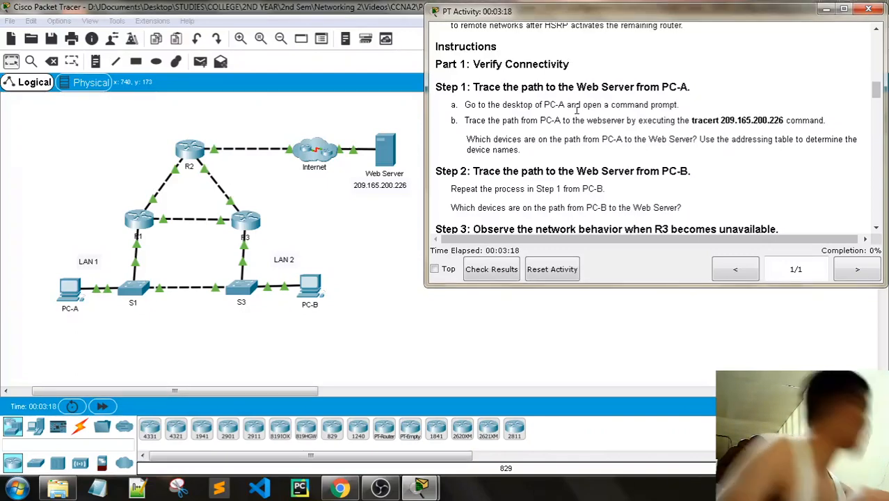
pyautogui.scroll(1, 576, 109)
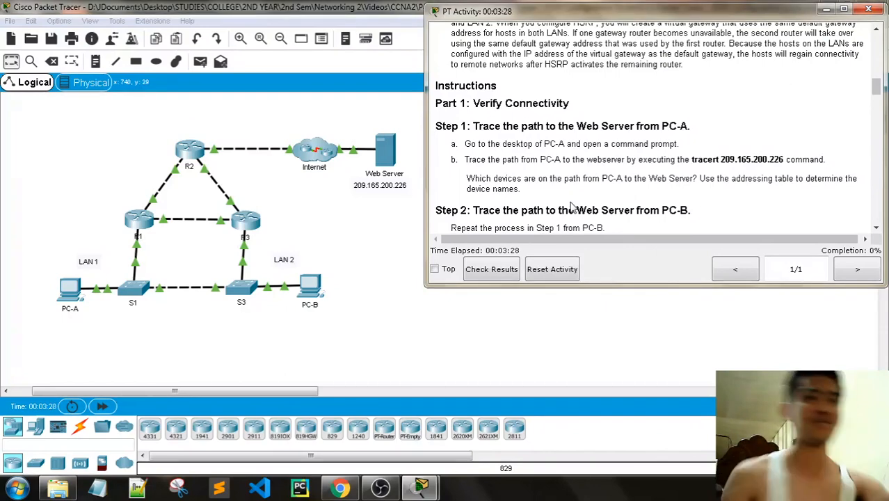
pyautogui.scroll(-1, 578, 175)
pyautogui.scroll(1, 622, 140)
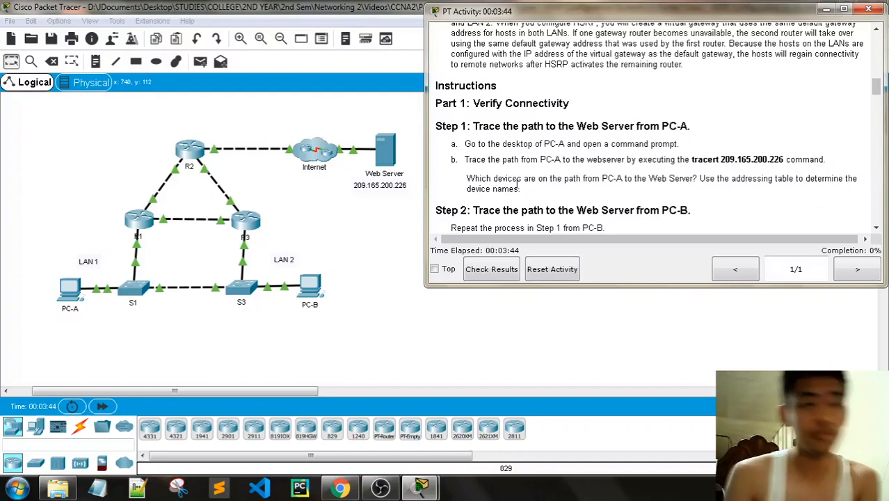
pyautogui.click(69, 296)
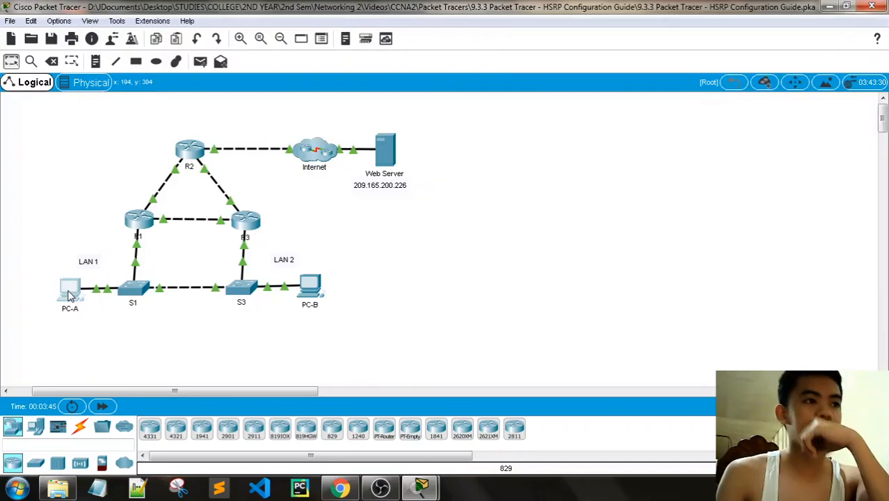
# - Open PC-A's Command Prompt beside the highlighted tracert 209.165.200.226 instruction
pyautogui.click(70, 296)
pyautogui.moveTo(431, 55); pyautogui.dragTo(193, 47)
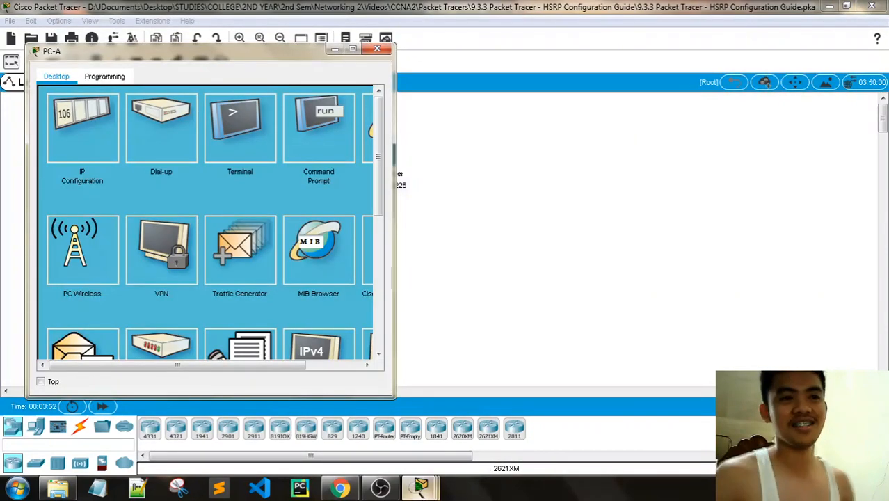
pyautogui.moveTo(420, 487)
pyautogui.click(312, 404)
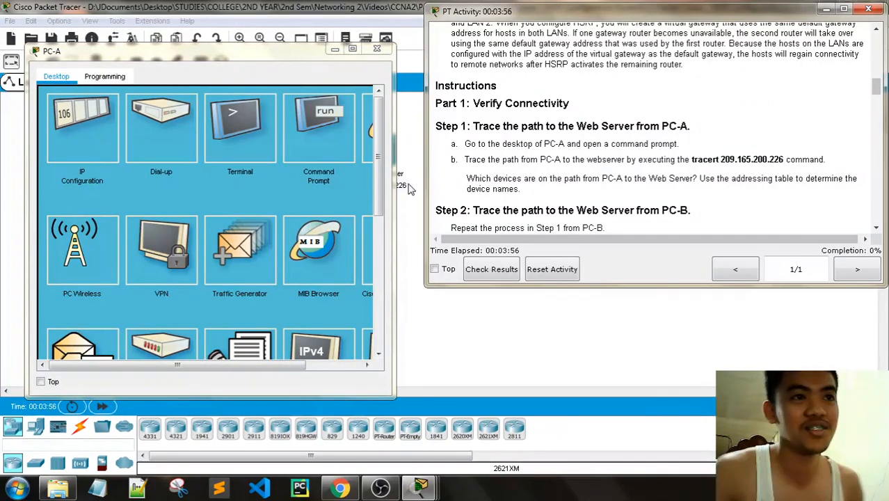
pyautogui.moveTo(394, 183); pyautogui.dragTo(416, 179)
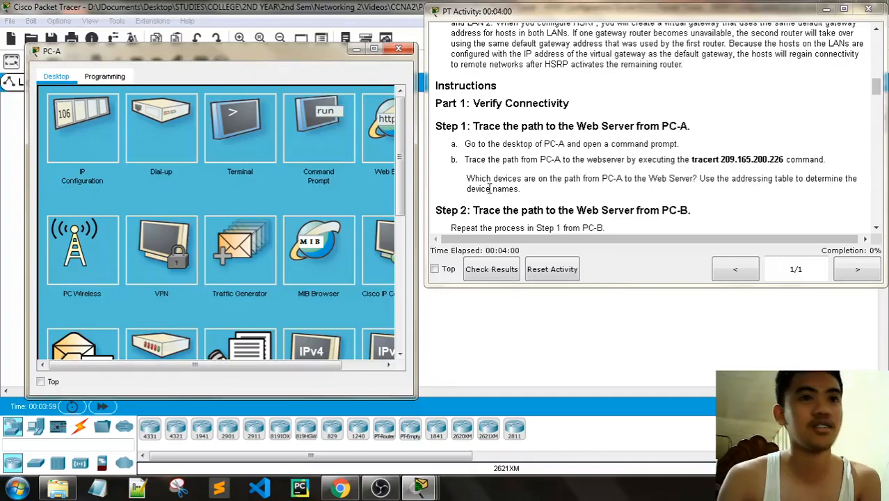
pyautogui.click(317, 143)
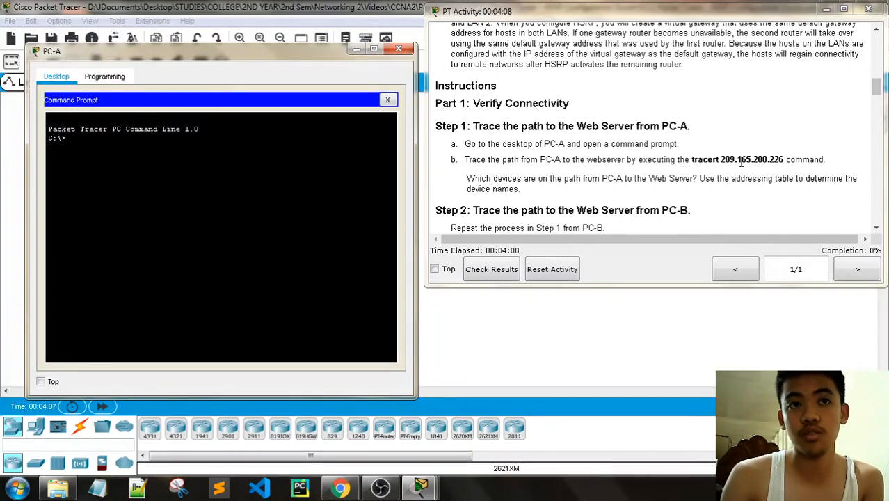
pyautogui.moveTo(784, 159); pyautogui.dragTo(762, 156)
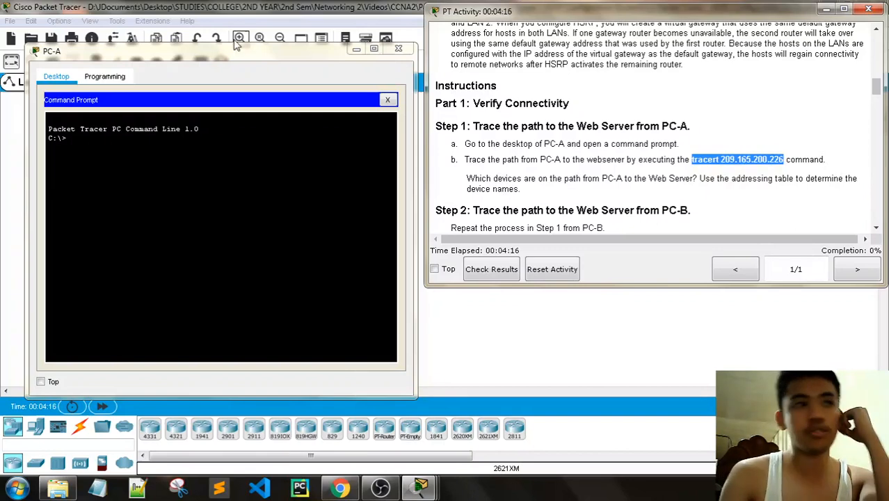
pyautogui.moveTo(237, 46); pyautogui.dragTo(292, 340)
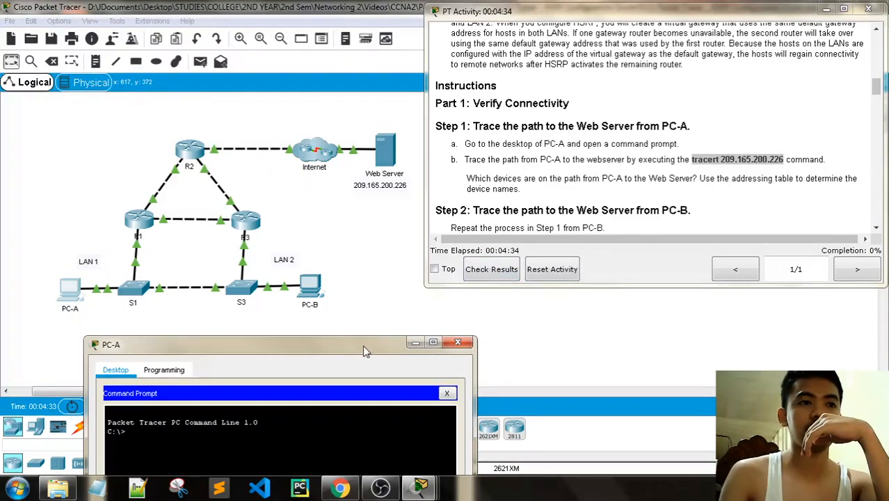
# - Paste and run tracert 209.165.200.226 at PC-A's command prompt
pyautogui.moveTo(363, 345); pyautogui.dragTo(391, 80)
pyautogui.rightClick(170, 169)
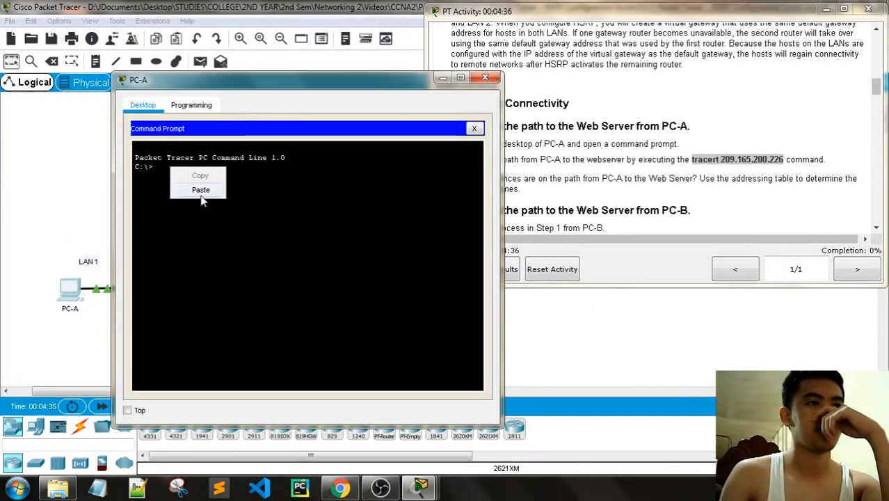
pyautogui.click(201, 191)
pyautogui.press('Return')
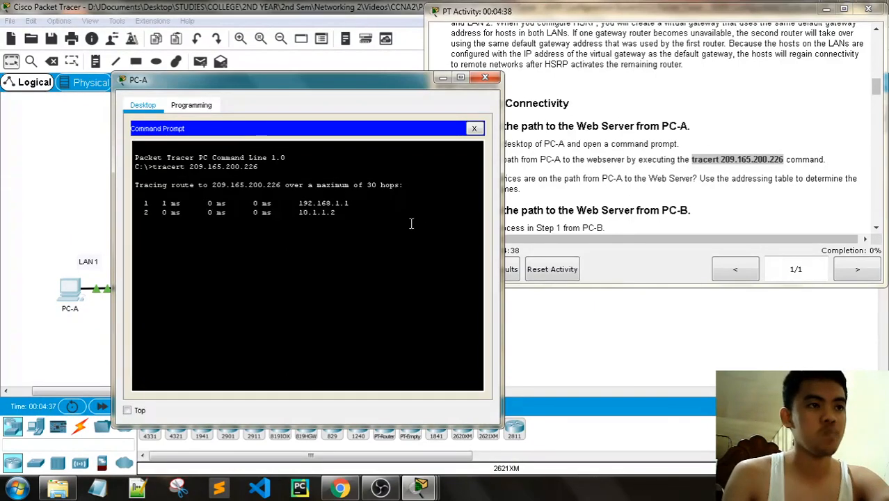
# - Compare PC-A's trace hops 192.168.1.1, 10.1.1.2 and 10.100.100.2 against the Addressing Table
pyautogui.moveTo(328, 87); pyautogui.dragTo(266, 263)
pyautogui.scroll(5, 709, 118)
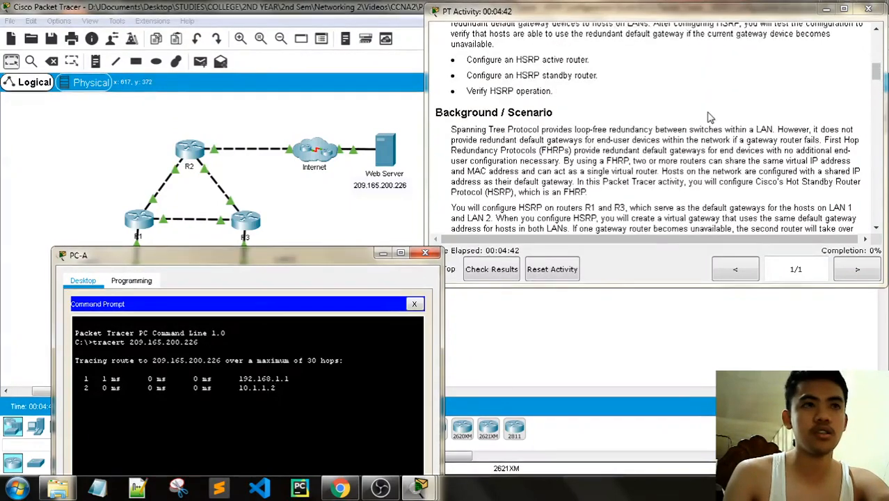
pyautogui.scroll(3, 710, 119)
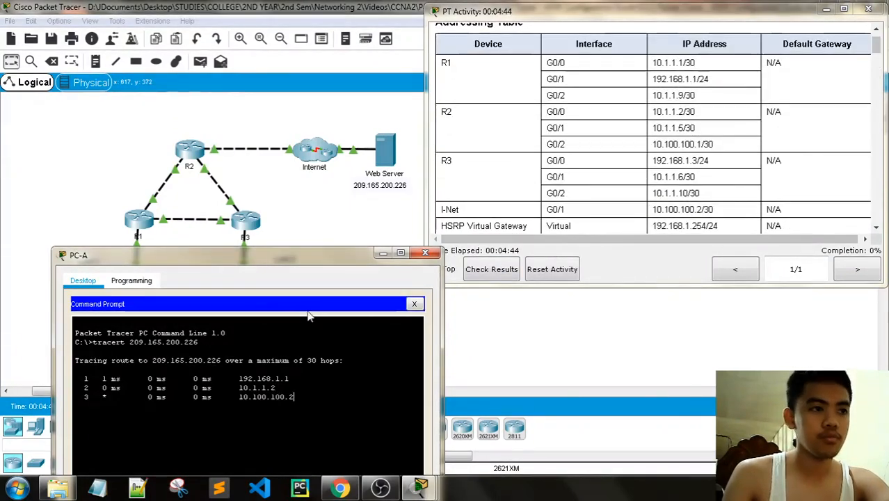
pyautogui.moveTo(267, 264); pyautogui.dragTo(270, 132)
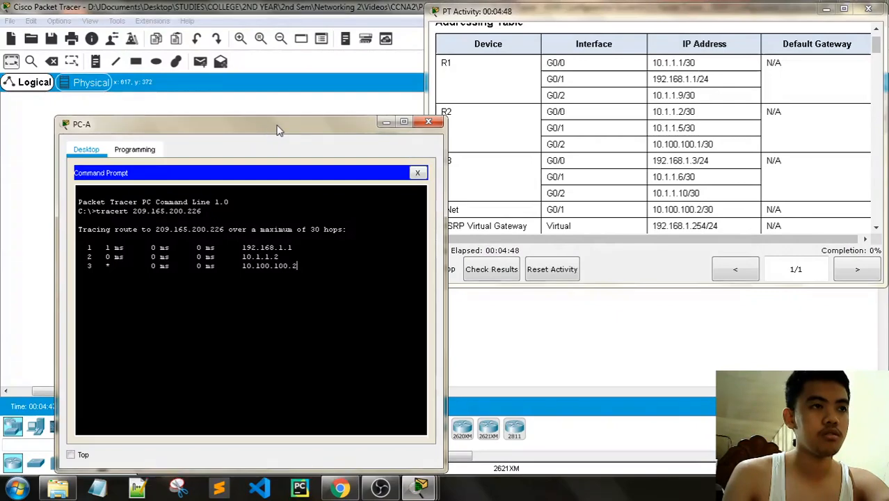
pyautogui.moveTo(270, 132); pyautogui.dragTo(257, 89)
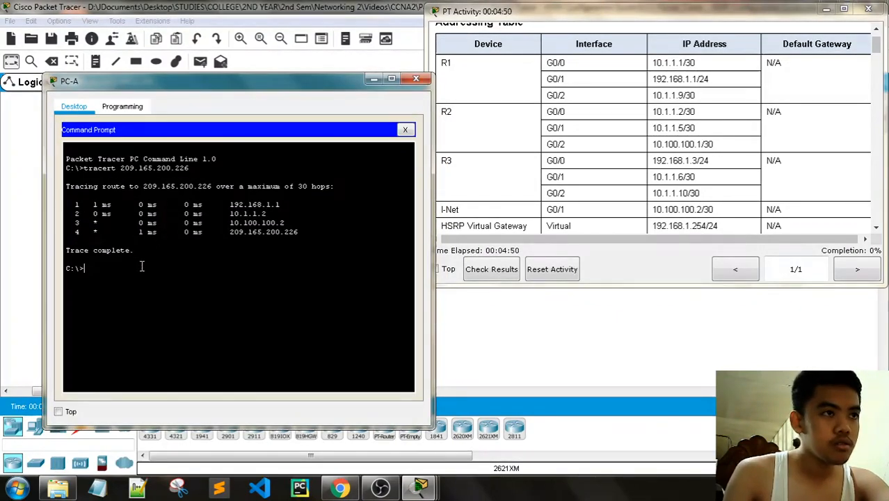
pyautogui.moveTo(102, 231); pyautogui.dragTo(92, 231)
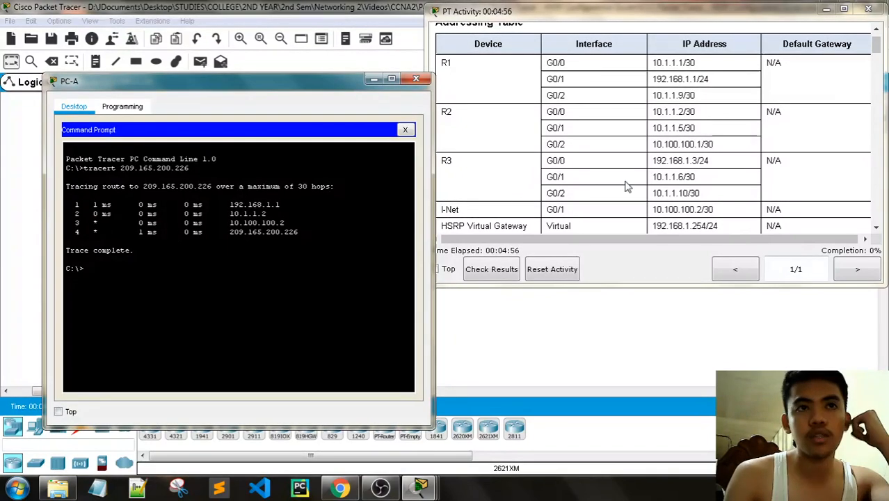
pyautogui.scroll(-3, 626, 186)
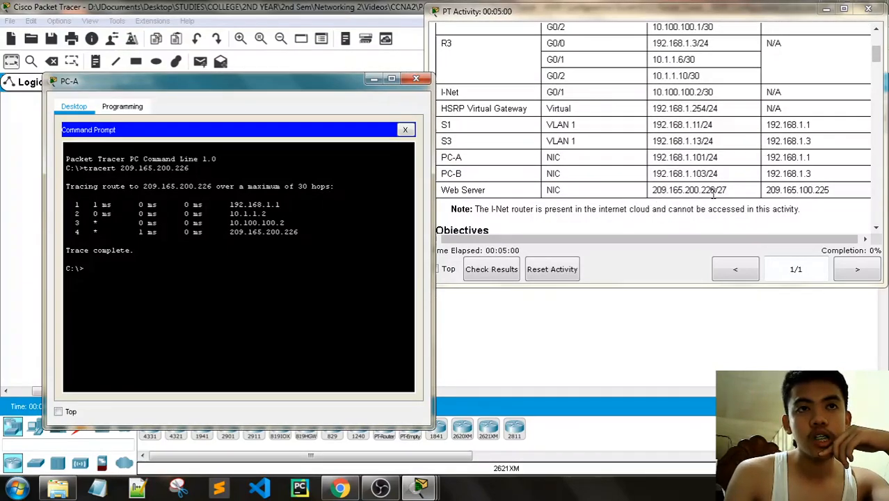
pyautogui.scroll(1, 713, 196)
pyautogui.scroll(4, 713, 196)
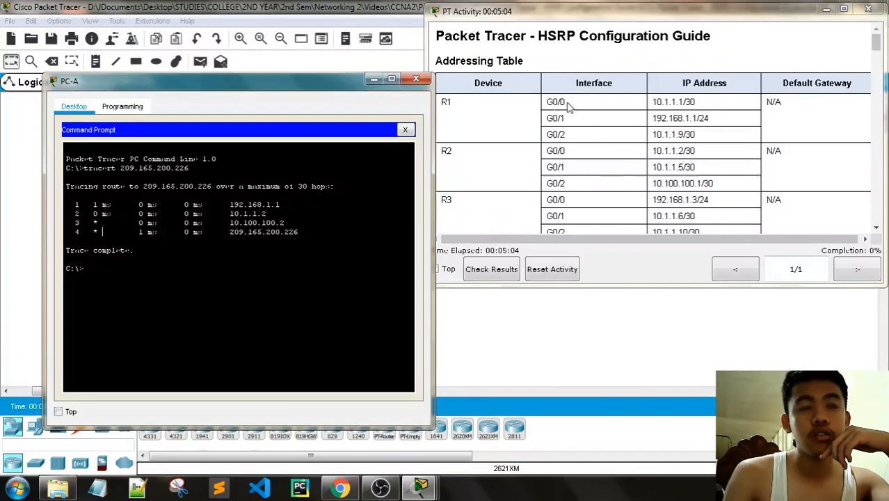
pyautogui.moveTo(200, 89); pyautogui.dragTo(203, 355)
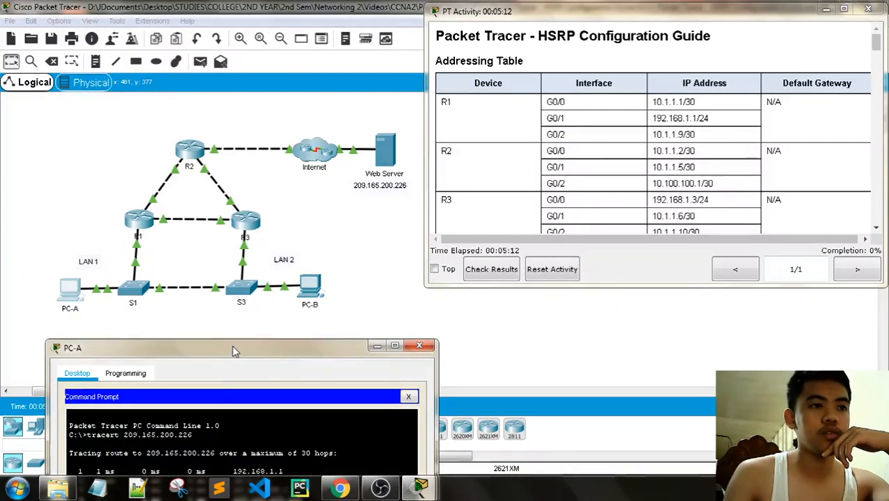
pyautogui.moveTo(232, 345); pyautogui.dragTo(258, 107)
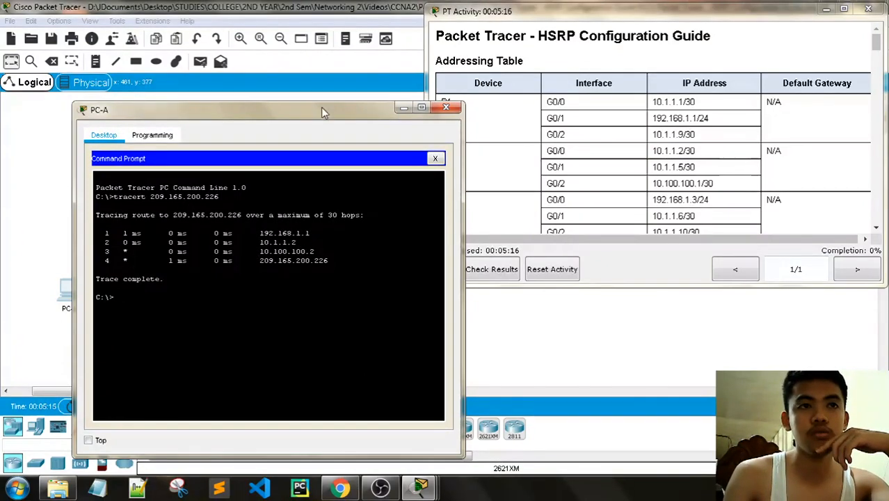
pyautogui.moveTo(321, 108); pyautogui.dragTo(234, 337)
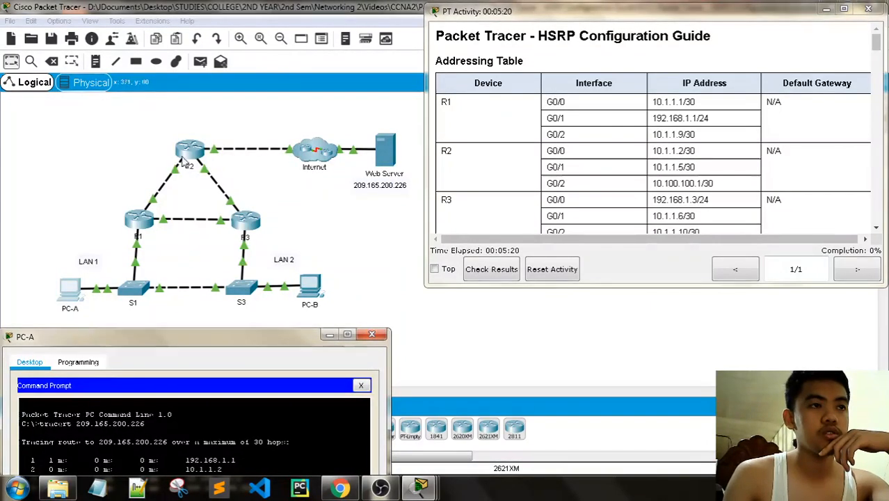
pyautogui.moveTo(239, 340); pyautogui.dragTo(244, 197)
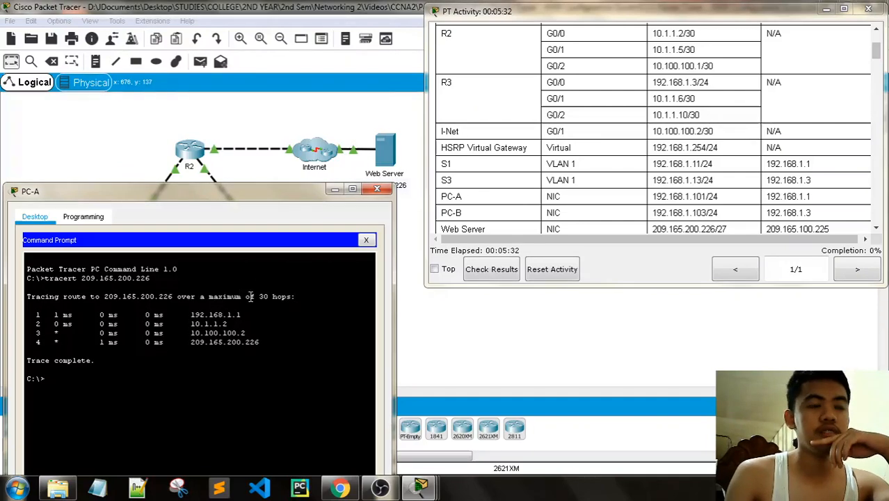
pyautogui.scroll(-8, 659, 223)
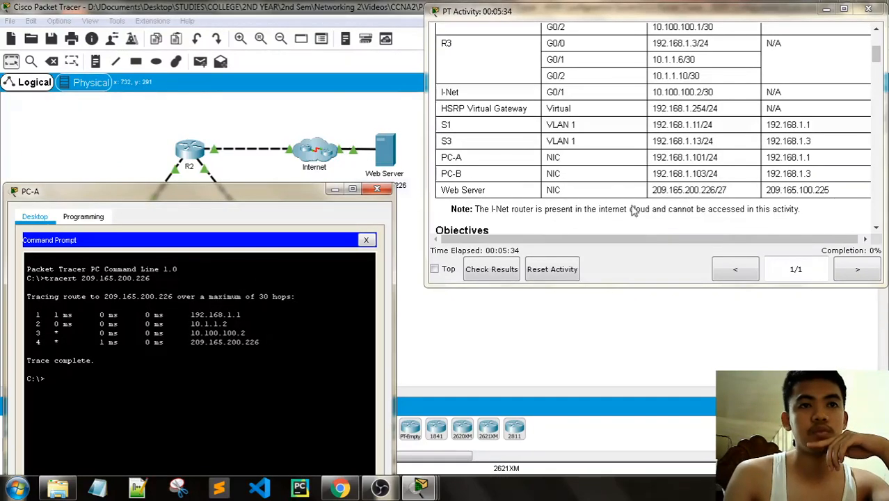
pyautogui.scroll(-10, 610, 156)
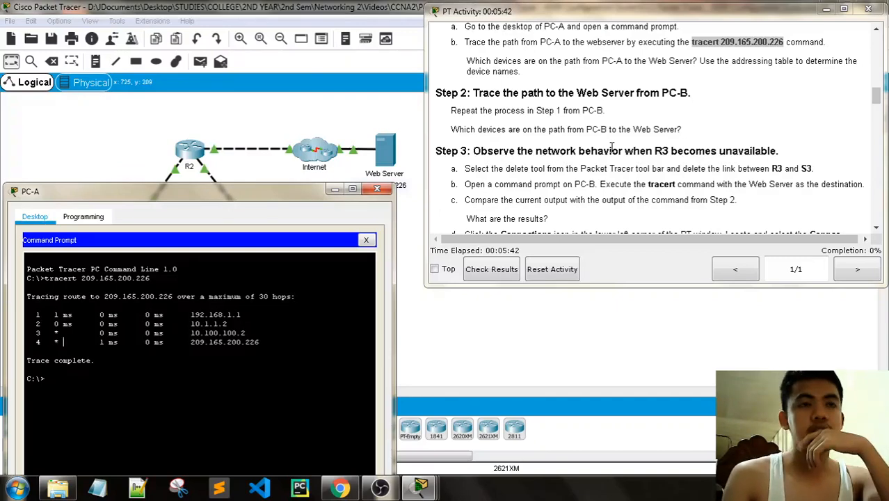
# - Close PC-A's window, briefly check PC-B and PC-A's prompt, then return to the topology
pyautogui.click(377, 189)
pyautogui.click(308, 297)
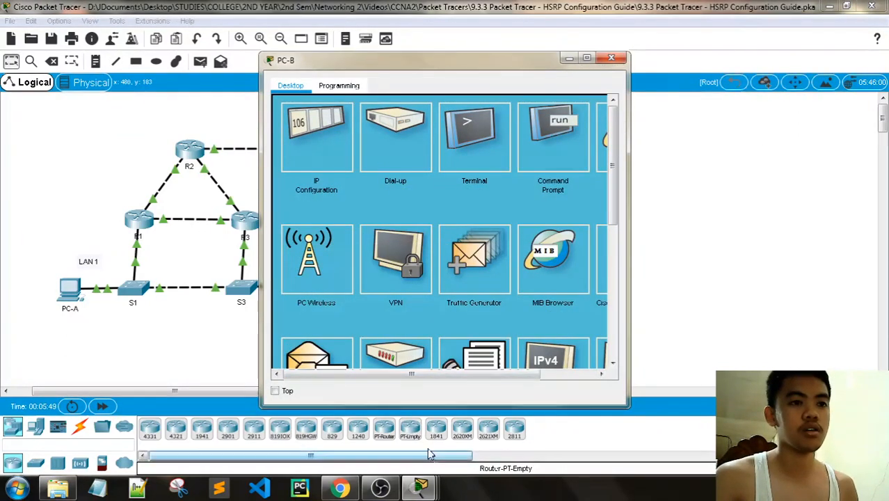
pyautogui.click(117, 314)
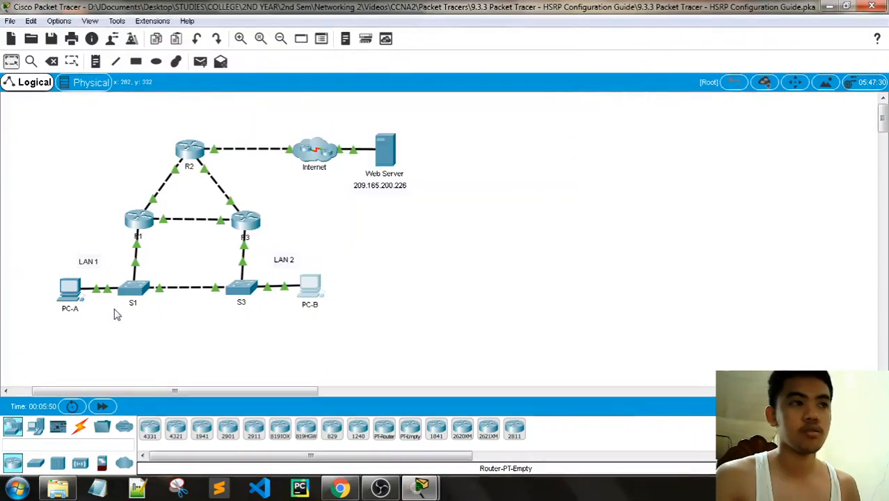
pyautogui.click(66, 292)
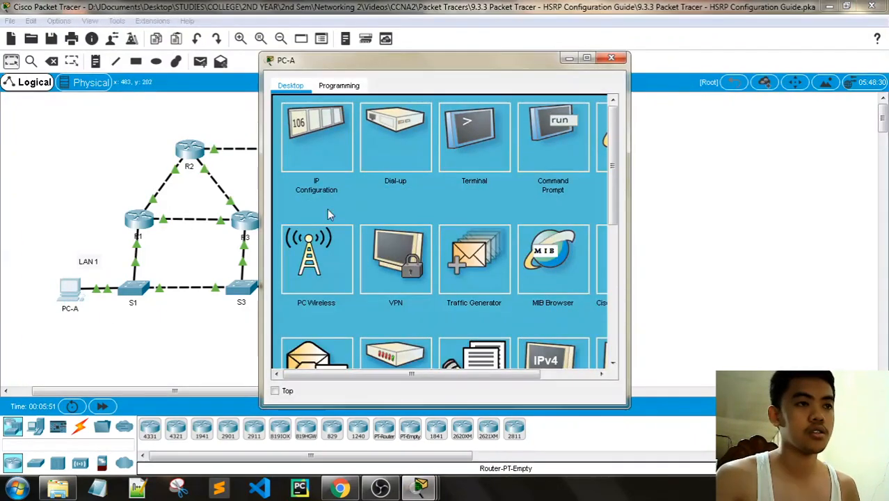
pyautogui.click(541, 144)
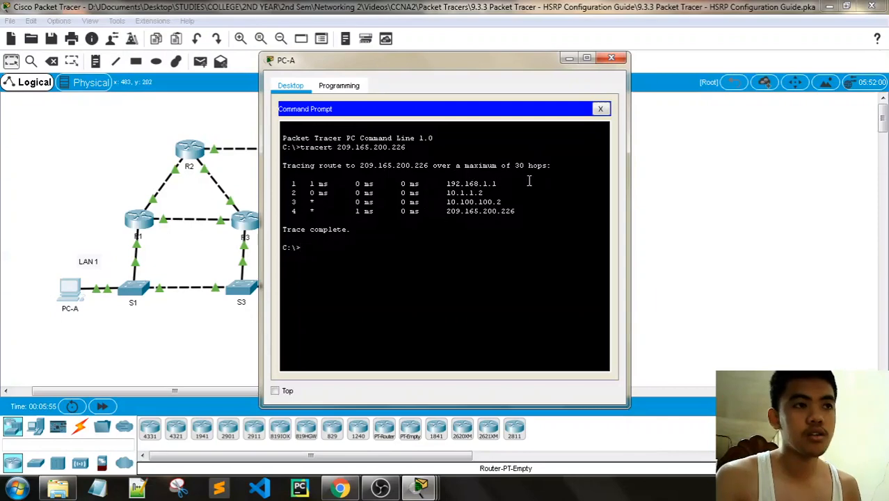
pyautogui.click(611, 58)
pyautogui.moveTo(420, 487)
pyautogui.click(361, 443)
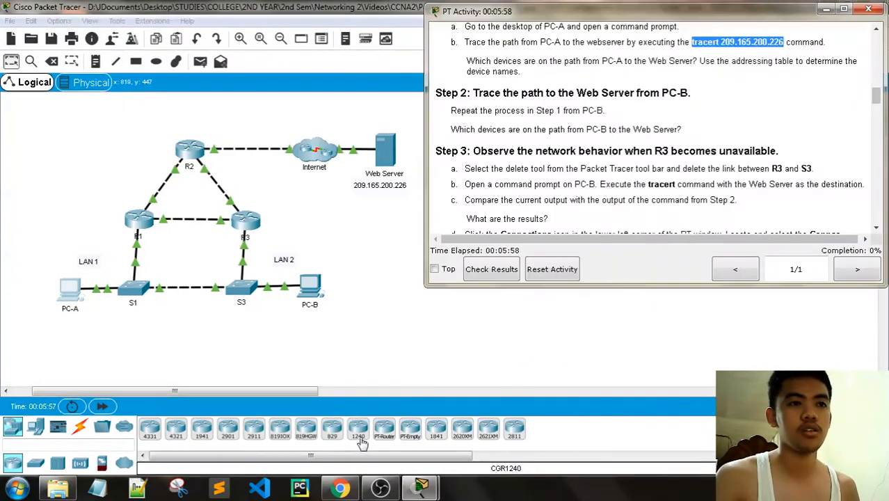
pyautogui.click(421, 487)
pyautogui.click(459, 456)
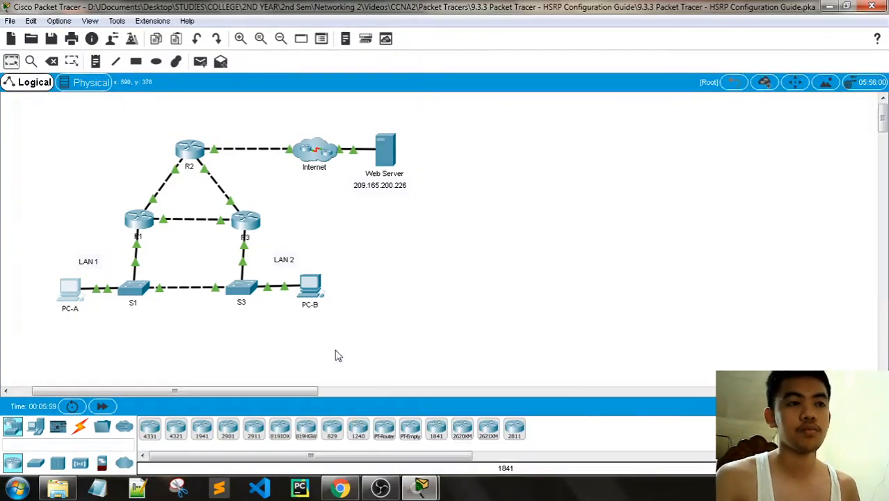
# - Run the pasted tracert 209.165.200.226 from PC-B's Command Prompt
pyautogui.click(310, 285)
pyautogui.click(542, 140)
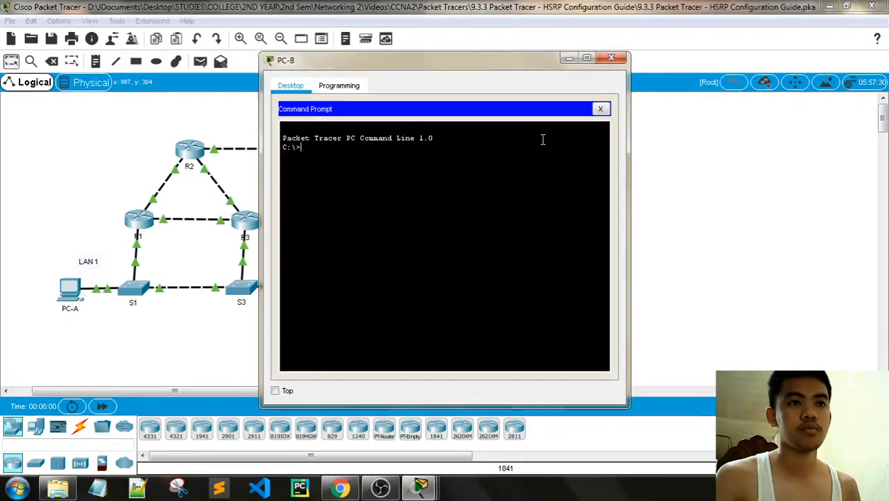
pyautogui.rightClick(317, 146)
pyautogui.click(334, 167)
pyautogui.press('Return')
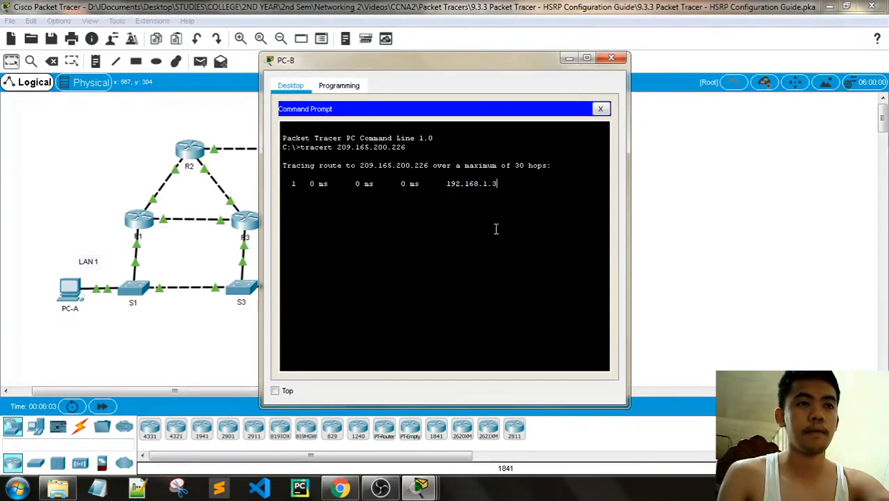
# - Compare PC-B's trace with the addressing table, marking R1's LAN address 192.168.1.1
pyautogui.moveTo(421, 487)
pyautogui.click(301, 400)
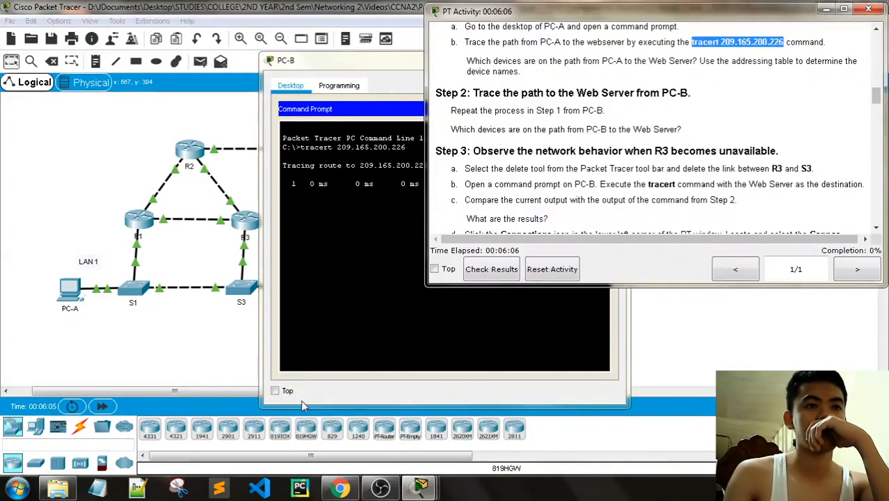
pyautogui.click(356, 84)
pyautogui.moveTo(348, 60); pyautogui.dragTo(107, 49)
pyautogui.scroll(10, 695, 149)
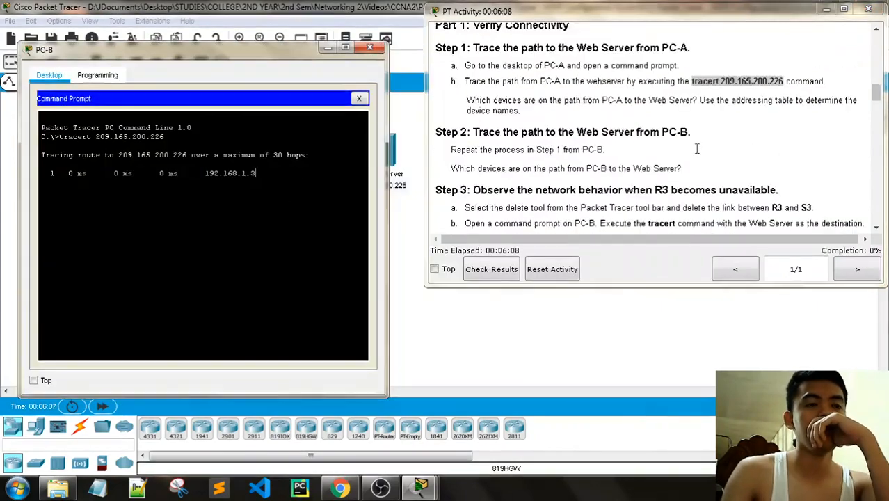
pyautogui.scroll(8, 698, 159)
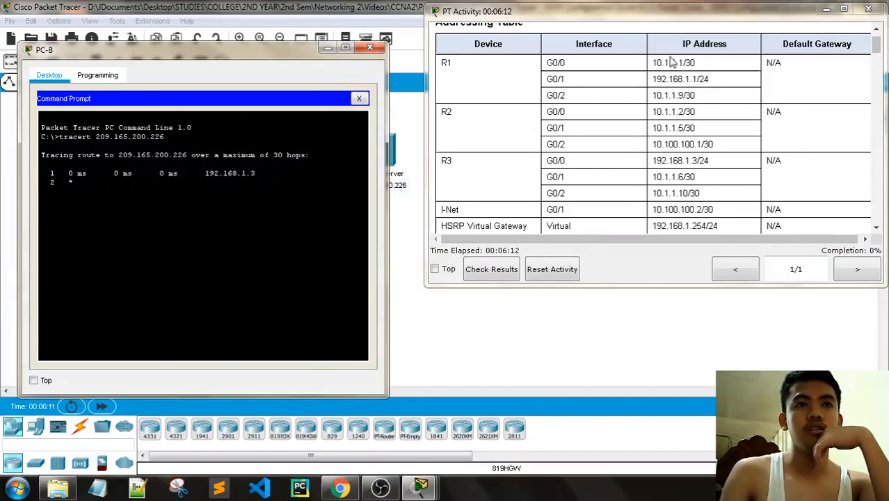
pyautogui.moveTo(700, 79); pyautogui.dragTo(652, 82)
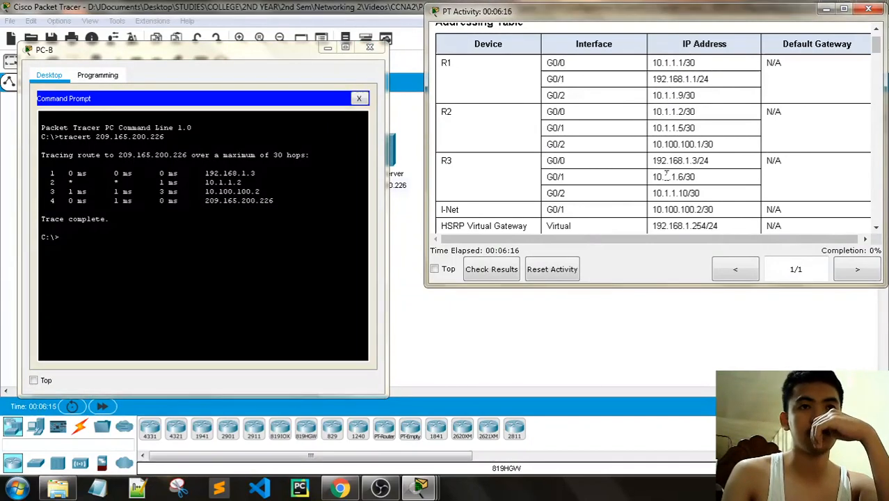
pyautogui.scroll(-3, 666, 175)
pyautogui.scroll(2, 685, 67)
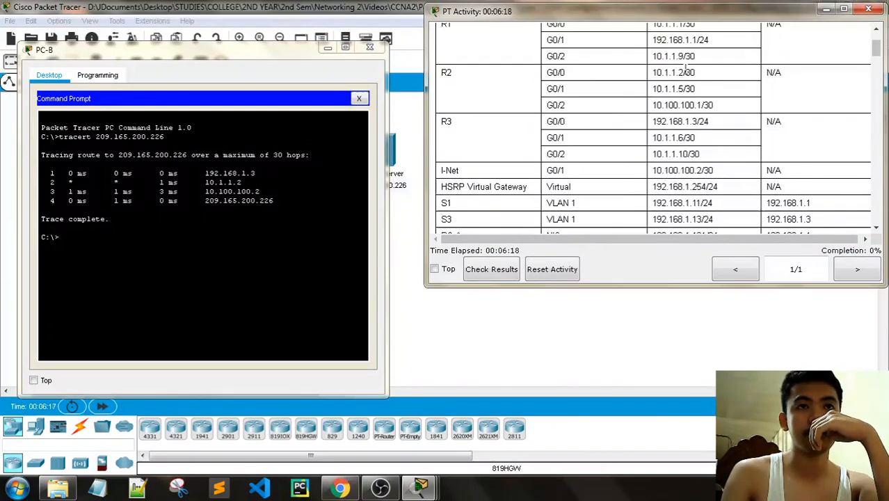
# - Highlight the second hop 10.1.1.2 in PC-B's trace and close PC-B's window
pyautogui.moveTo(226, 55); pyautogui.dragTo(225, 304)
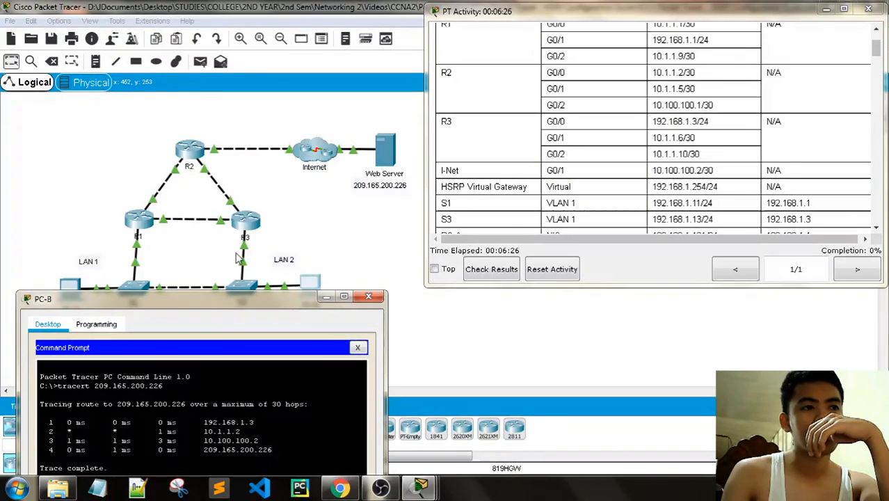
pyautogui.moveTo(224, 303); pyautogui.dragTo(235, 115)
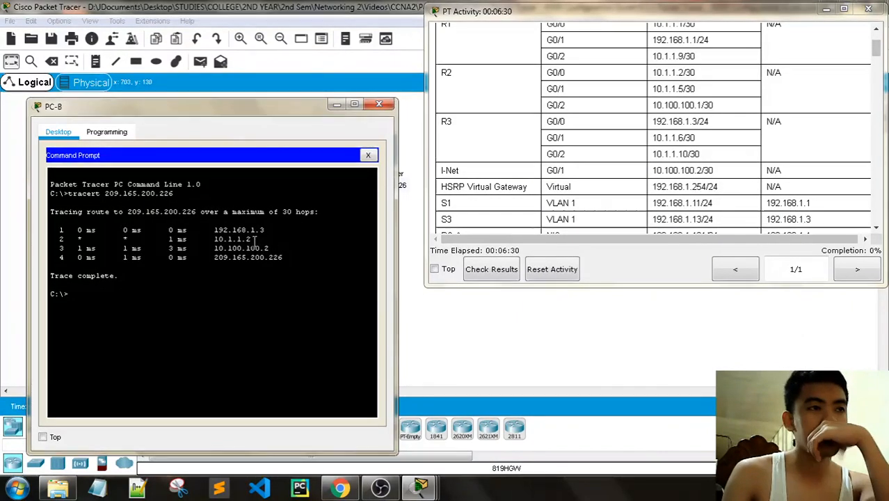
pyautogui.moveTo(255, 240); pyautogui.dragTo(214, 239)
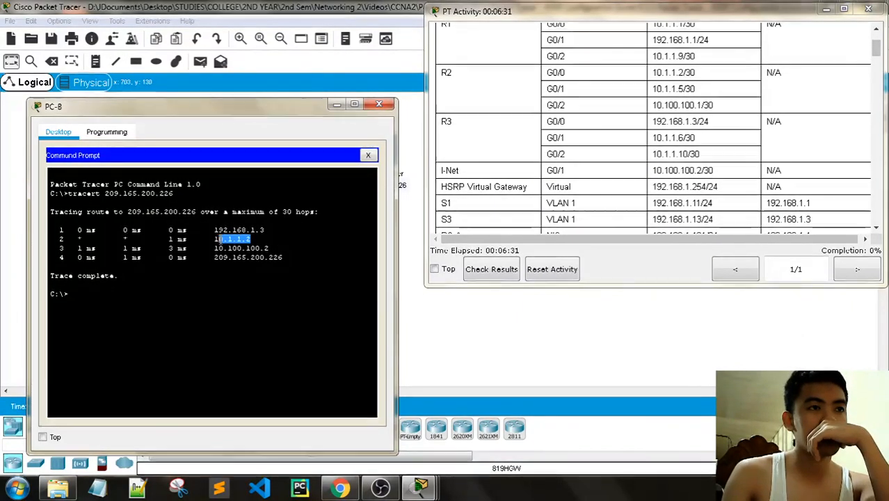
pyautogui.click(379, 104)
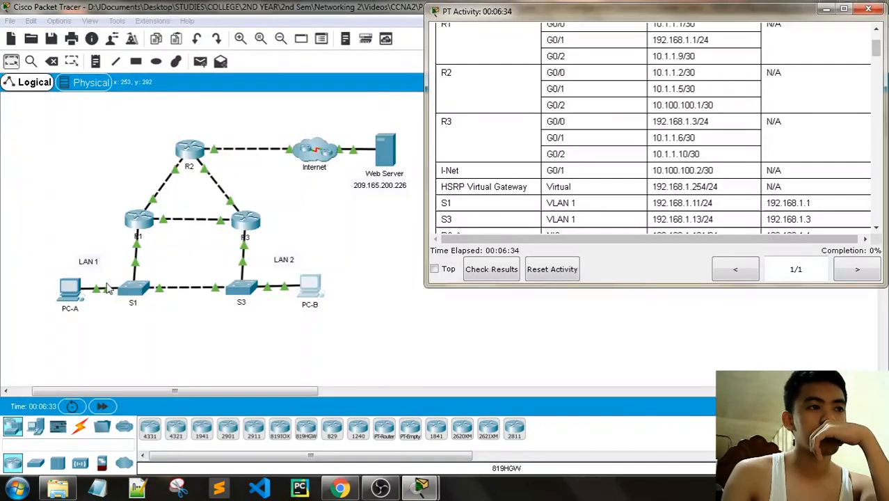
pyautogui.click(72, 291)
# - Compare PC-A's earlier trace with R2's addresses (10.1.1.2 on G0/0) in the addressing table
pyautogui.click(560, 124)
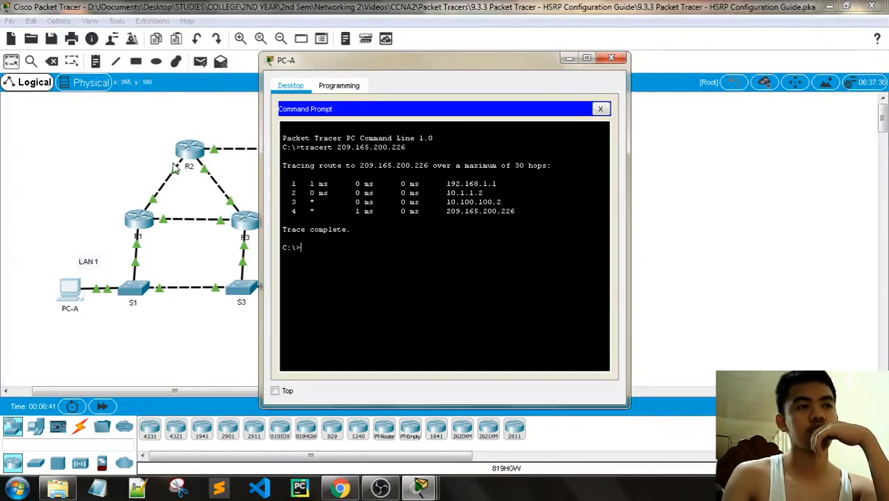
pyautogui.click(612, 61)
pyautogui.moveTo(420, 487)
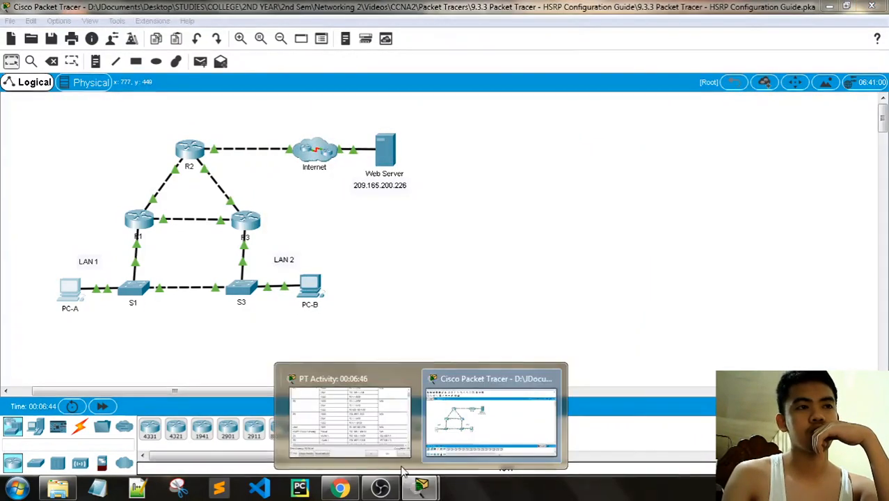
pyautogui.click(330, 415)
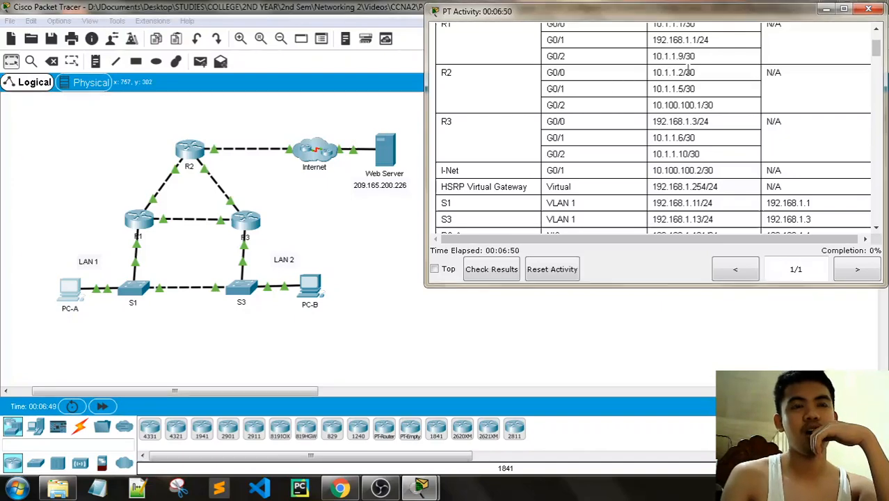
pyautogui.moveTo(687, 72); pyautogui.dragTo(652, 74)
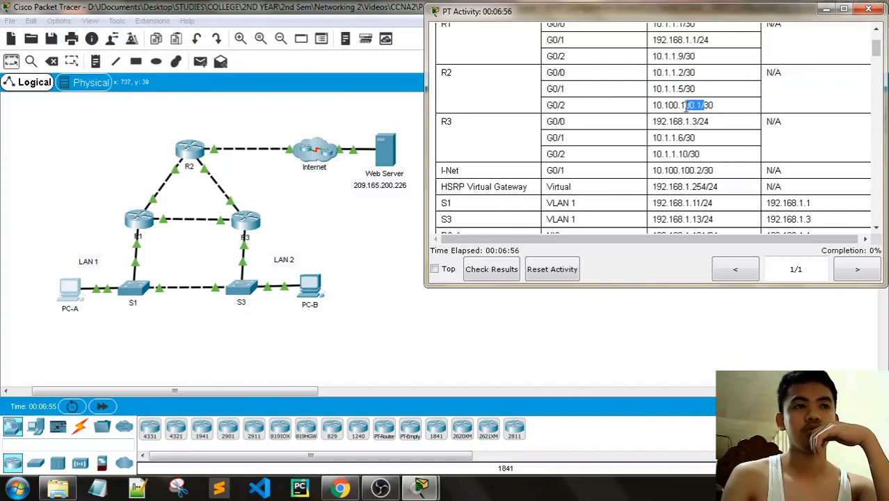
pyautogui.moveTo(687, 106); pyautogui.dragTo(640, 112)
pyautogui.click(651, 128)
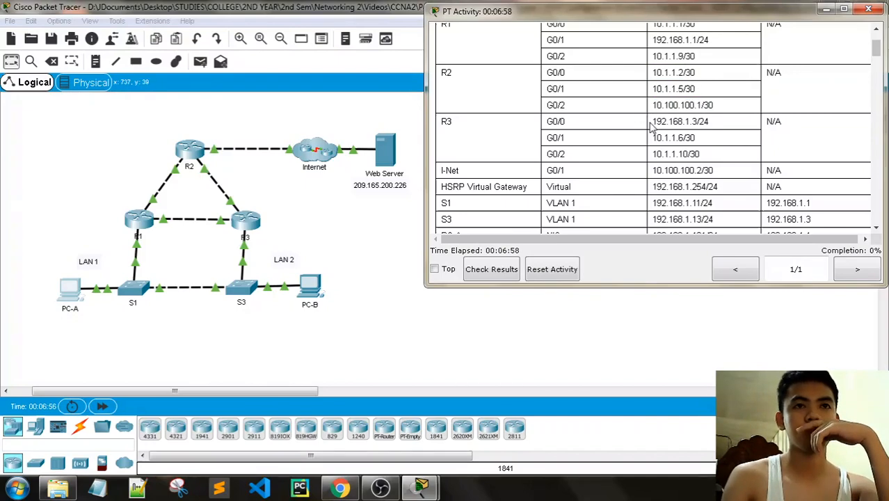
# - Scroll the activity instructions down to Part 1 Step 3, on making R3 unavailable
pyautogui.scroll(3, 673, 152)
pyautogui.scroll(-3, 689, 181)
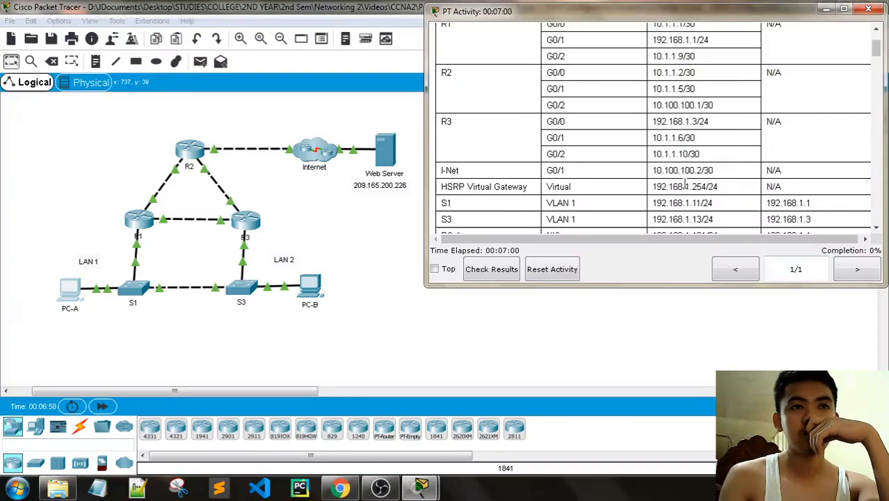
pyautogui.scroll(-10, 703, 218)
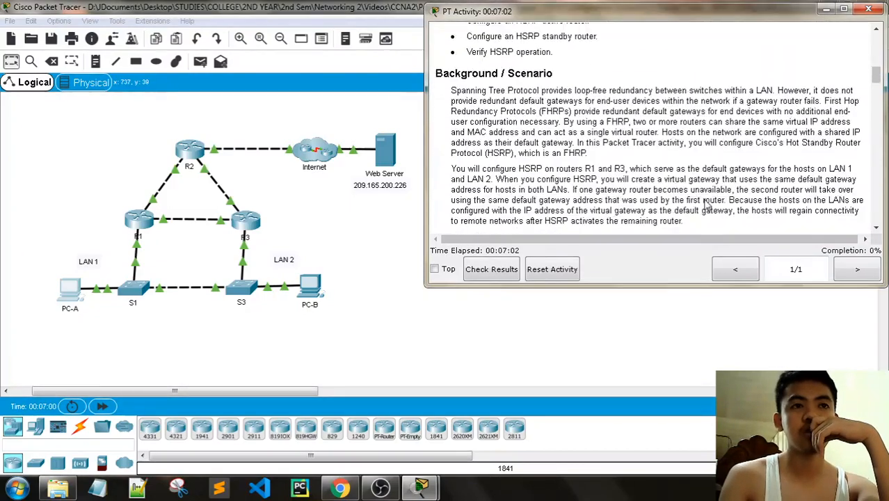
pyautogui.scroll(-3, 705, 201)
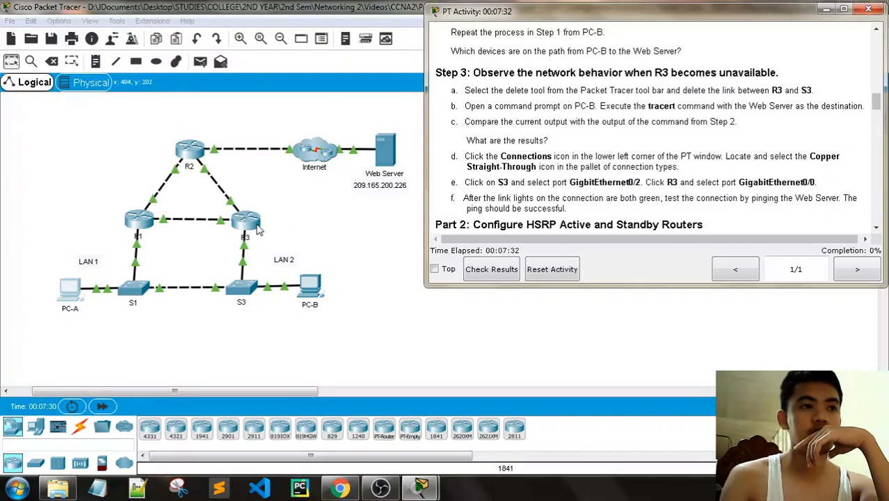
# - Delete the R3–S3 link with the Delete tool, then return to the Select tool
pyautogui.click(57, 71)
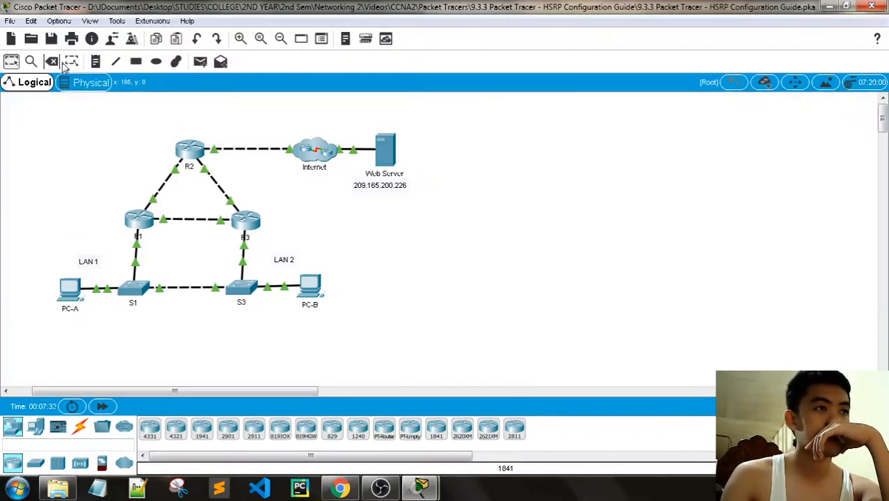
pyautogui.click(56, 62)
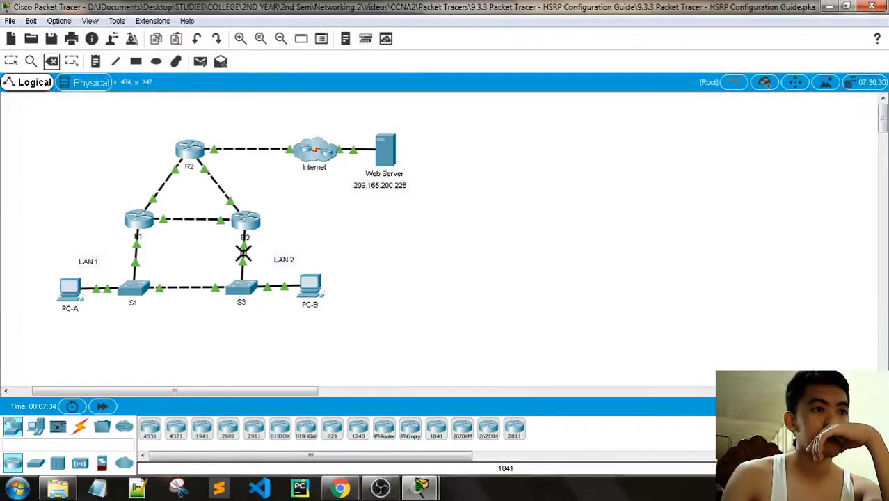
pyautogui.click(242, 258)
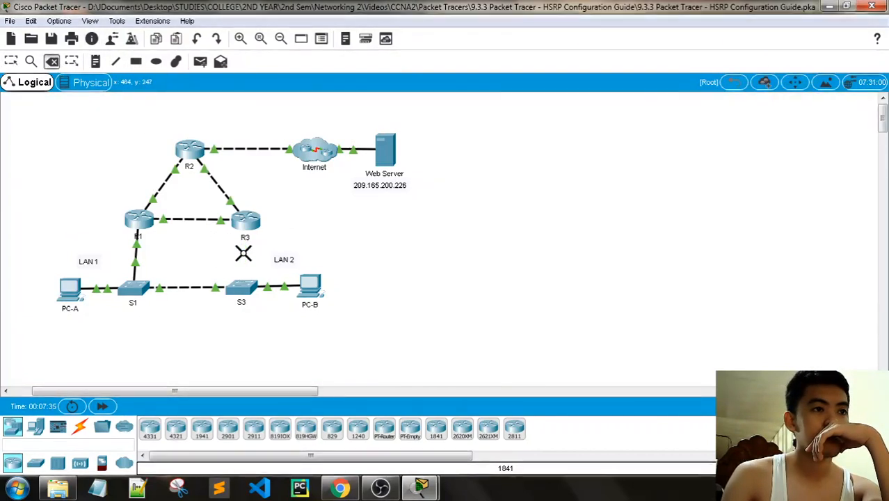
pyautogui.click(10, 61)
# - Scroll further through the activity instructions and briefly open and close PC-B's window
pyautogui.moveTo(420, 487)
pyautogui.click(348, 417)
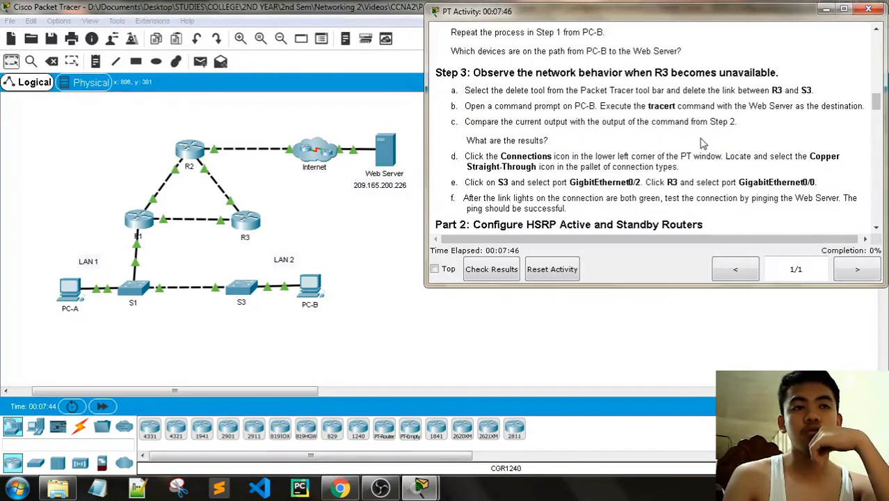
pyautogui.scroll(-1, 702, 143)
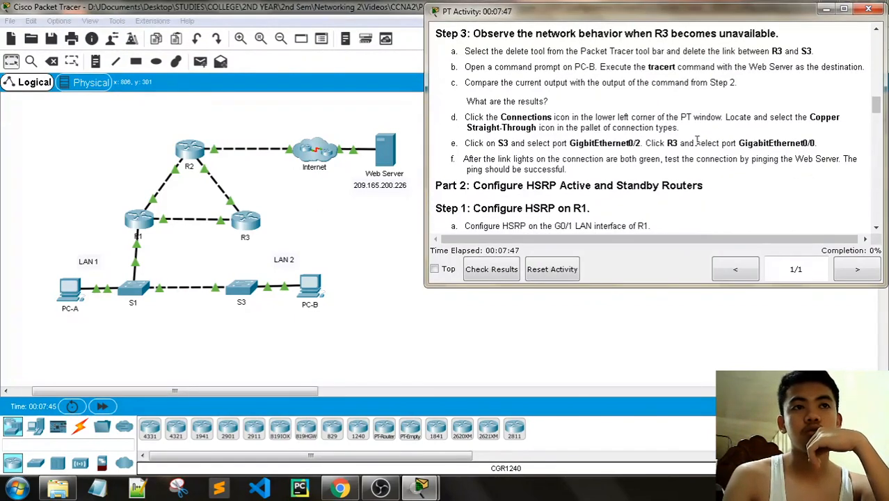
pyautogui.click(310, 287)
pyautogui.click(610, 57)
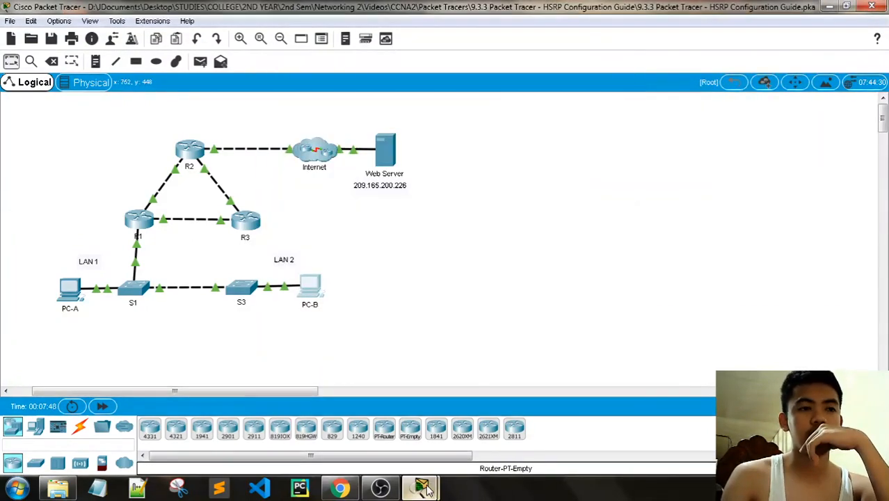
# - On PC-B's Command Prompt, paste and run tracert 209.165.200.226
pyautogui.moveTo(421, 487)
pyautogui.click(355, 421)
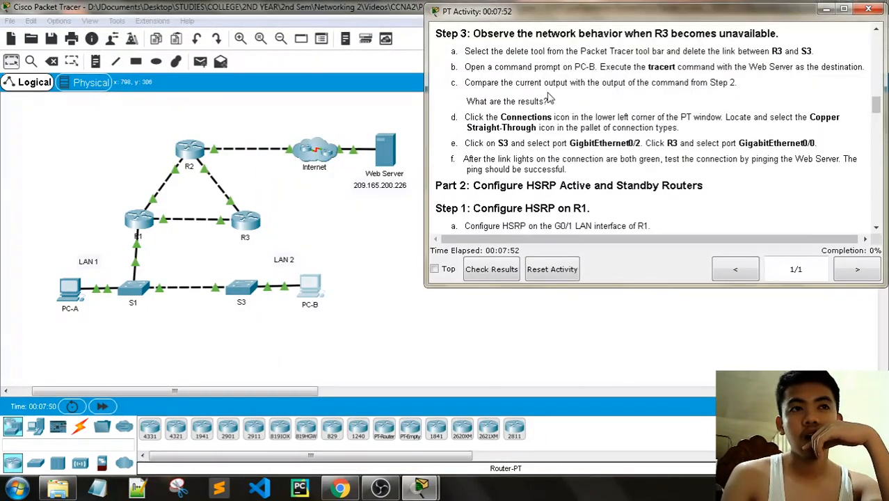
pyautogui.click(311, 286)
pyautogui.click(554, 134)
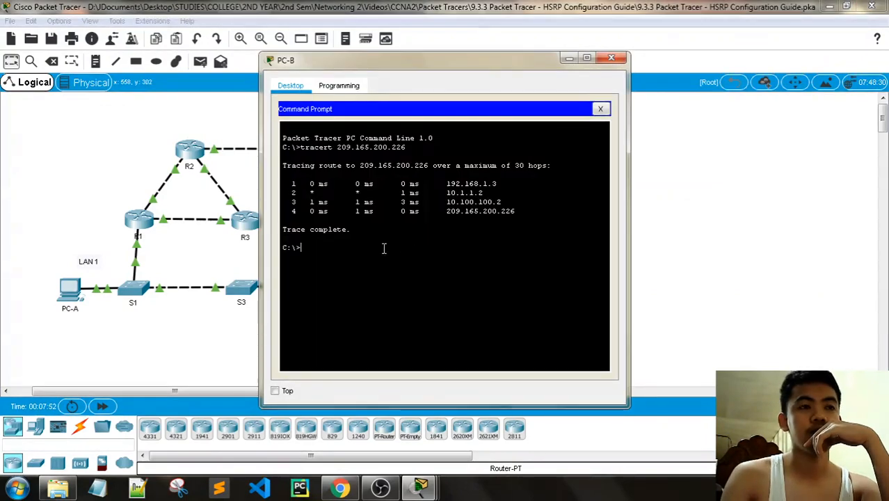
pyautogui.rightClick(374, 260)
pyautogui.click(393, 271)
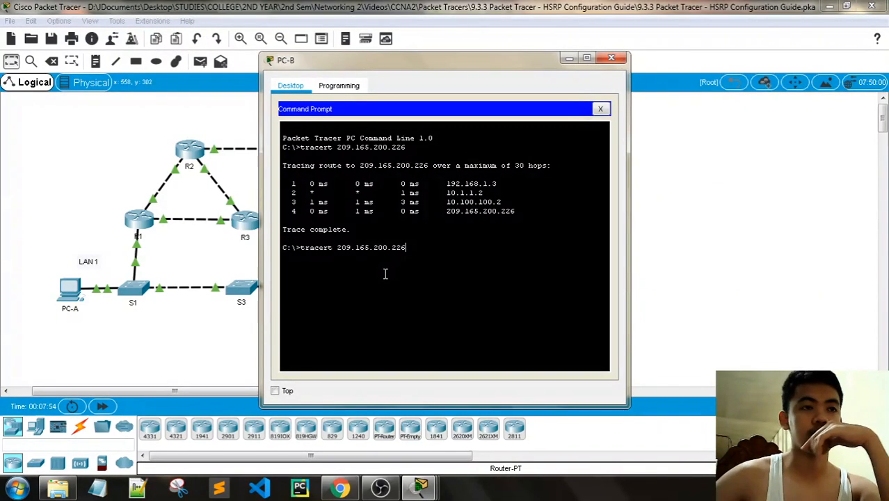
pyautogui.press('Return')
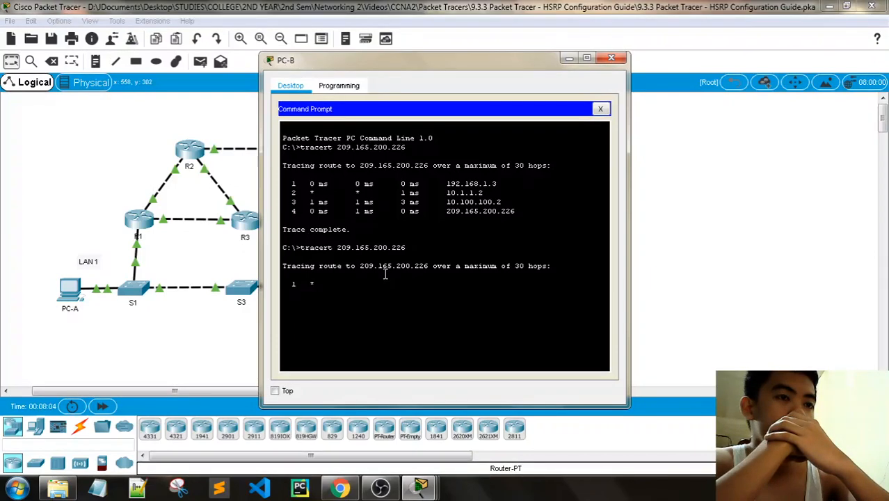
# - Check the activity instructions, then move PC-B's window to the upper left
pyautogui.click(421, 489)
pyautogui.click(321, 432)
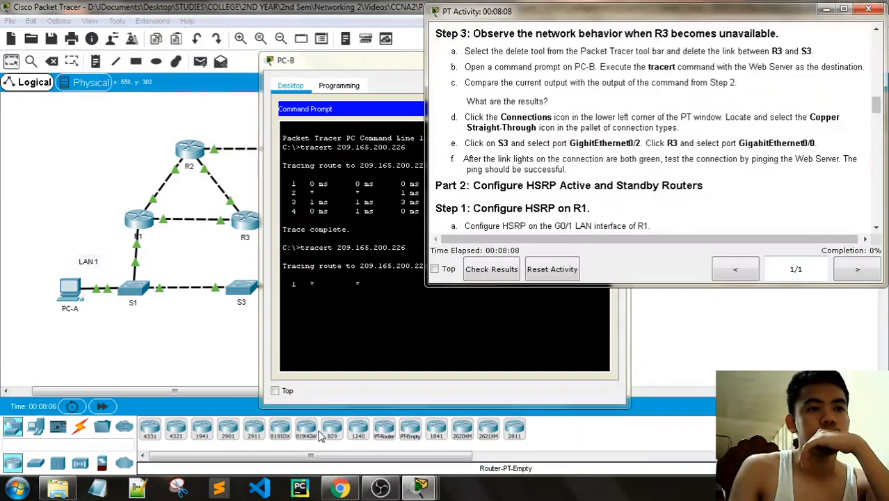
pyautogui.click(312, 62)
pyautogui.moveTo(311, 62); pyautogui.dragTo(68, 31)
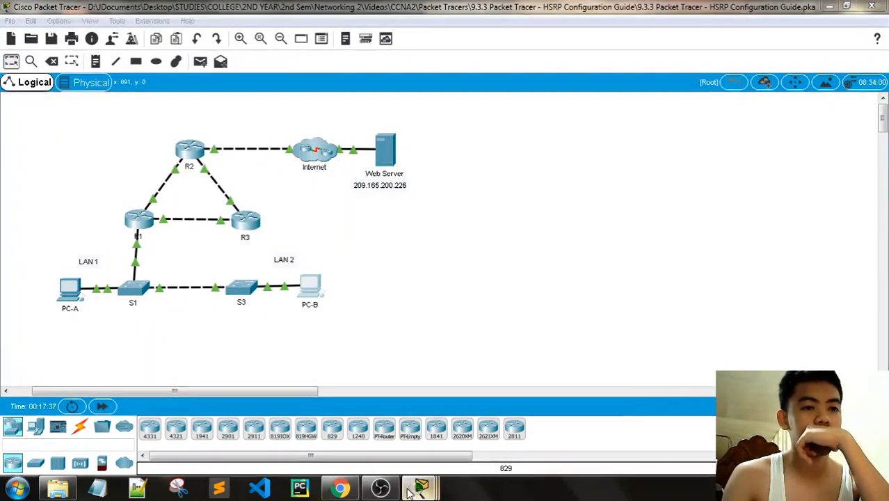
# - Close PC-B's Command Prompt window
pyautogui.moveTo(417, 490)
pyautogui.click(557, 416)
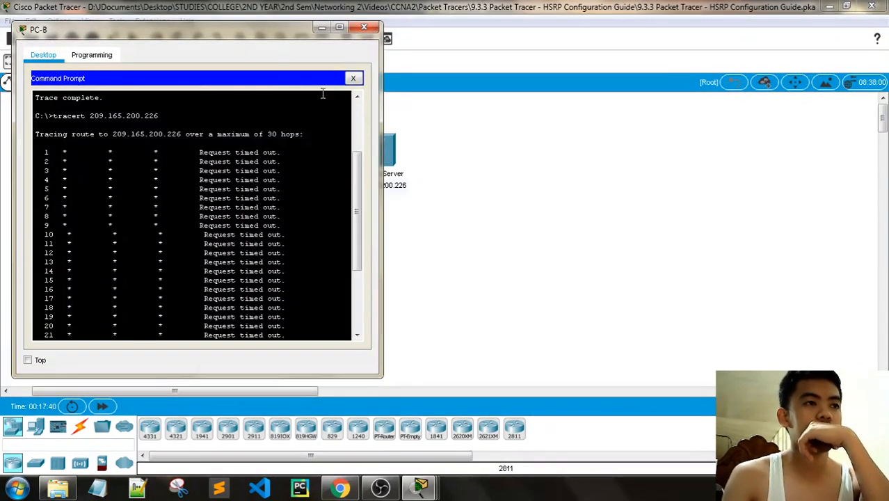
pyautogui.click(364, 26)
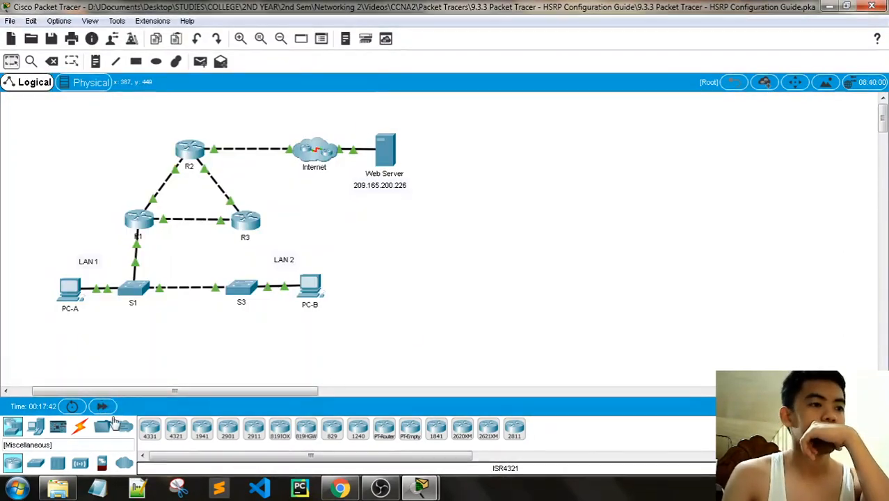
# - Cable S3 GigabitEthernet0/2 to R3 GigabitEthernet0/0 with copper straight-through and fast-forward time
pyautogui.click(80, 426)
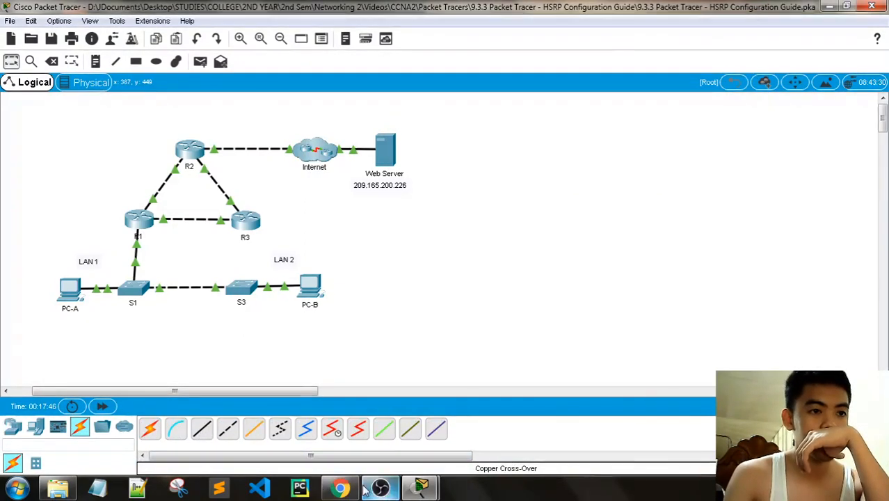
pyautogui.moveTo(421, 487)
pyautogui.click(349, 416)
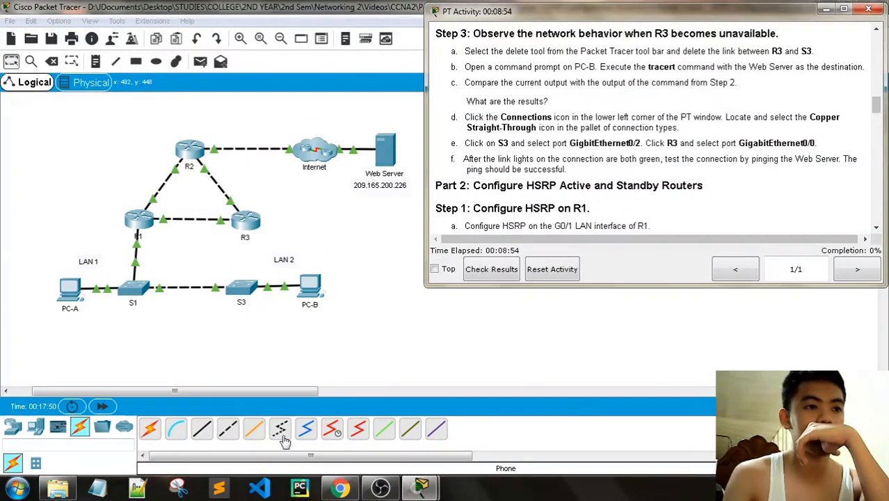
pyautogui.click(202, 429)
pyautogui.click(244, 289)
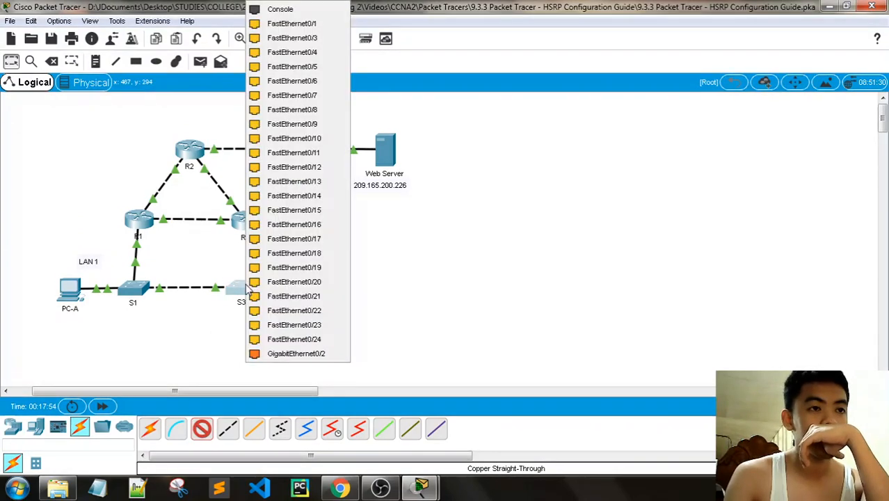
pyautogui.click(278, 310)
pyautogui.click(248, 222)
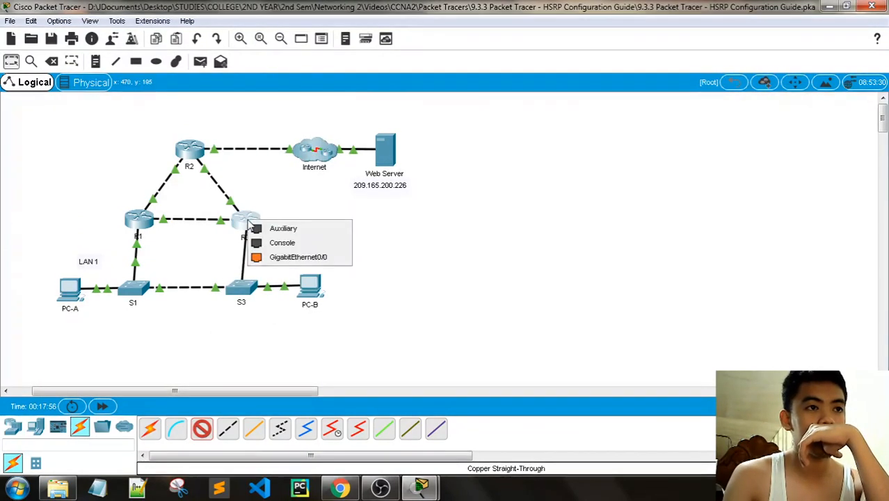
pyautogui.click(276, 259)
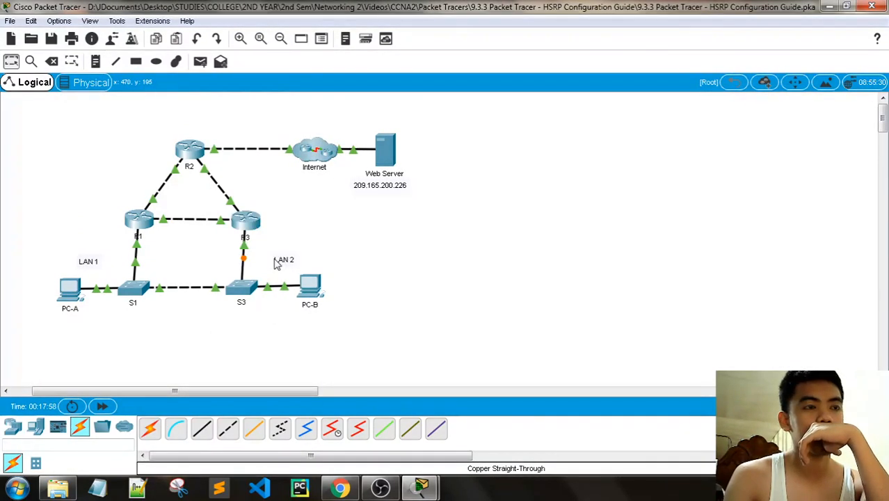
pyautogui.click(103, 406)
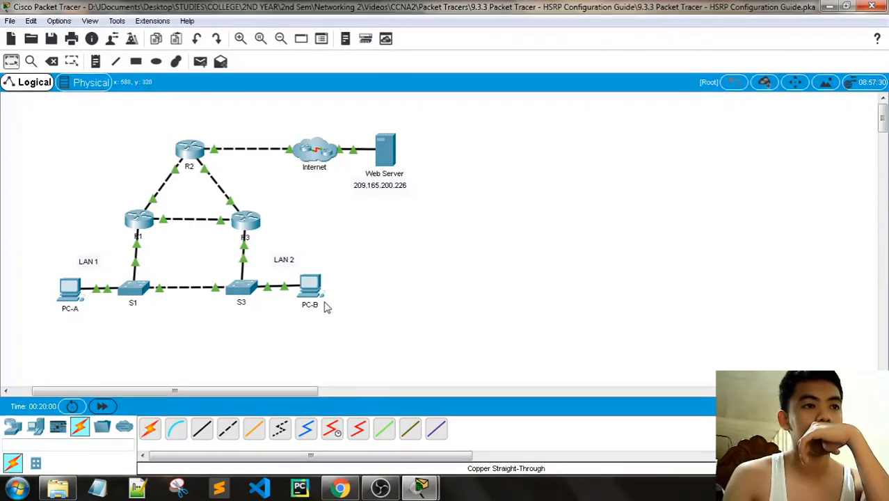
# - Rerun tracert 209.165.200.226 on PC-B, now completing in four hops
pyautogui.click(323, 307)
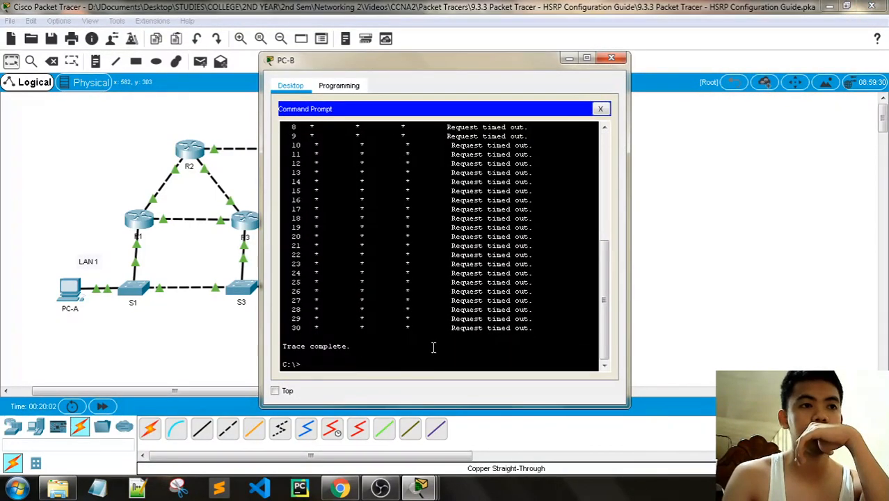
pyautogui.press('Up')
pyautogui.press('Return')
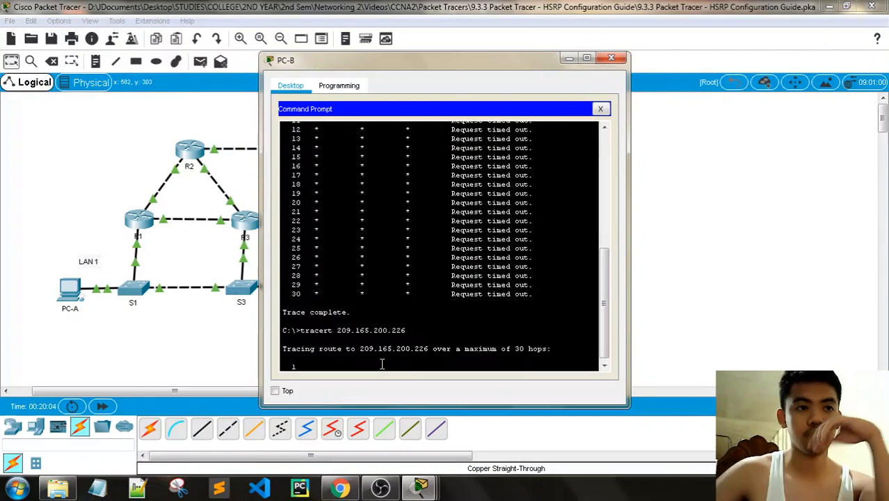
pyautogui.moveTo(421, 479)
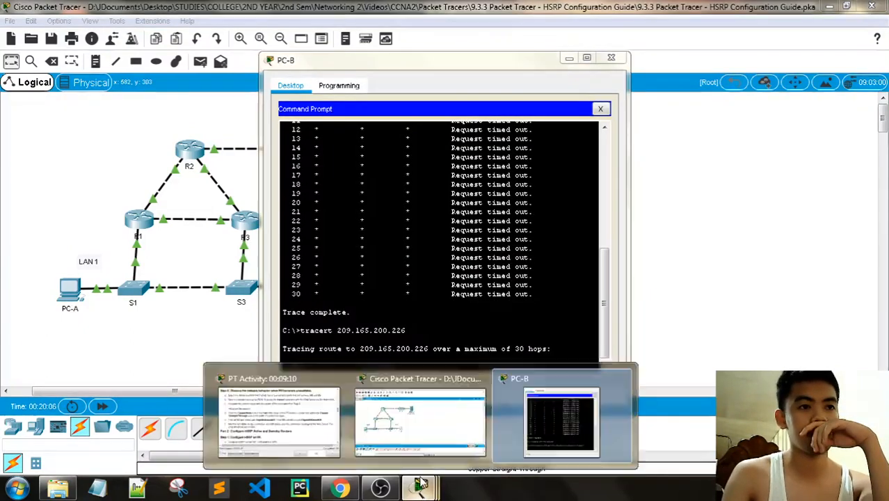
pyautogui.click(279, 412)
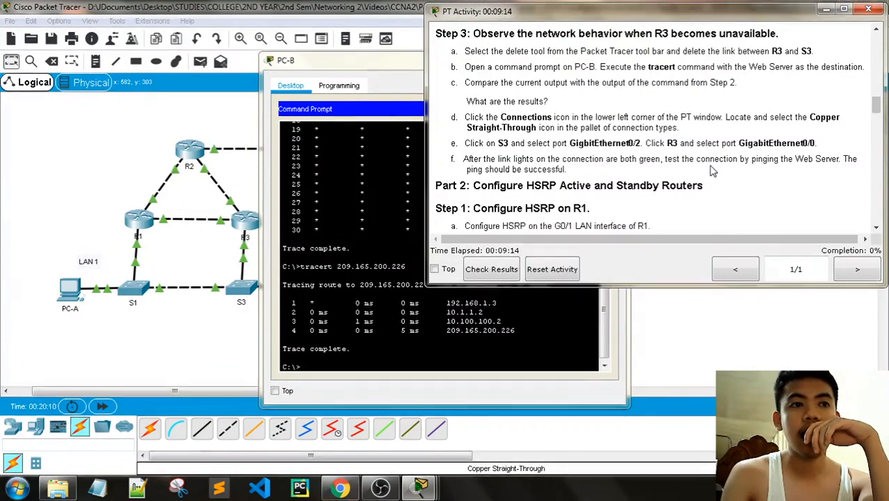
# - Turn the recalled command into ping 209.165.200.226 and run it, getting all four replies
pyautogui.click(373, 354)
pyautogui.press('Up')
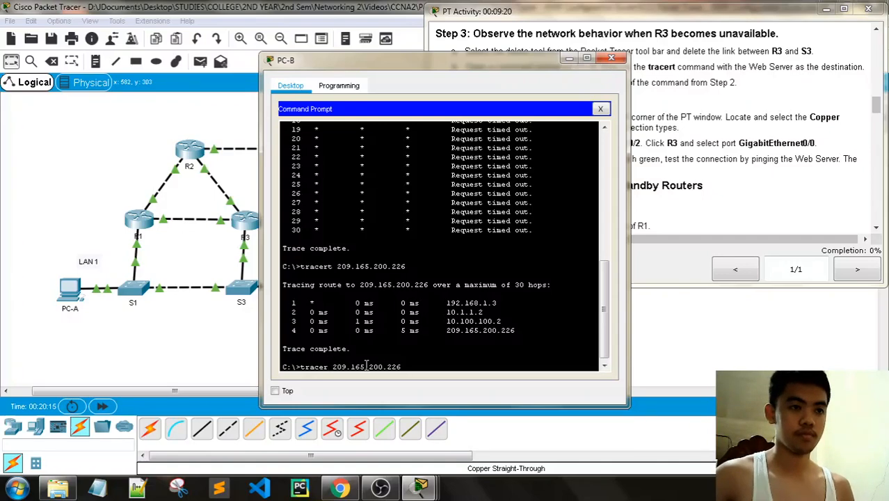
pyautogui.press('BackSpace')
pyautogui.press('BackSpace')
pyautogui.press('BackSpace')
pyautogui.press('BackSpace')
pyautogui.press('BackSpace')
pyautogui.press('BackSpace')
pyautogui.write('p')
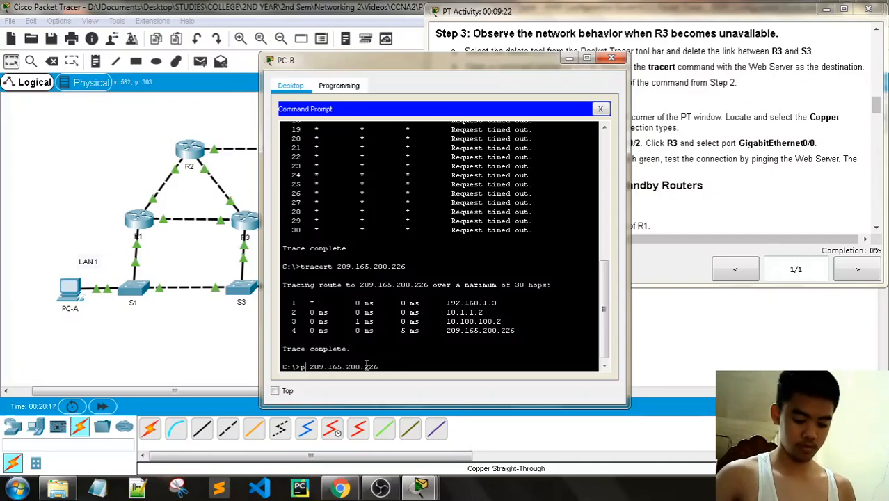
pyautogui.write('ing')
pyautogui.press('Return')
# - Scroll the activity instructions to Part 2 and move PC-B's window aside
pyautogui.moveTo(423, 489)
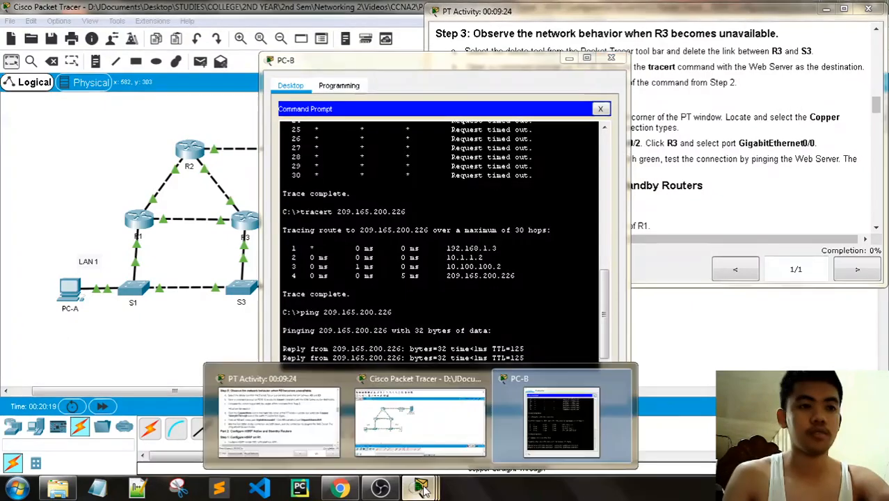
pyautogui.click(278, 416)
pyautogui.scroll(-1, 659, 199)
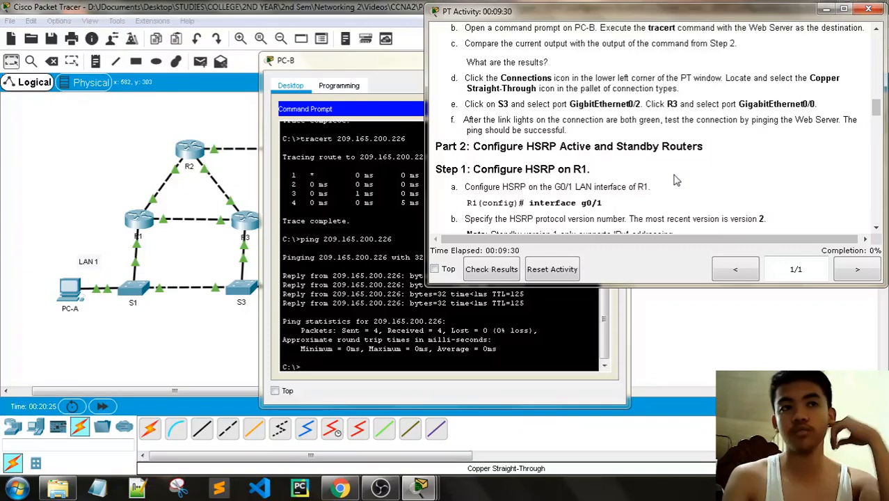
pyautogui.scroll(-2, 673, 181)
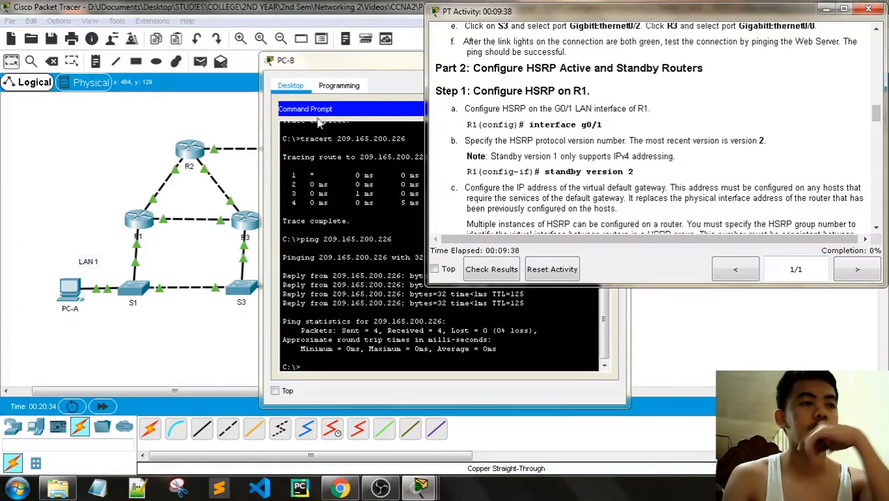
pyautogui.moveTo(333, 67); pyautogui.dragTo(83, 79)
# - Close PC-B, scroll to Part 2 Step 1, and open R1's CLI window on the left
pyautogui.click(360, 69)
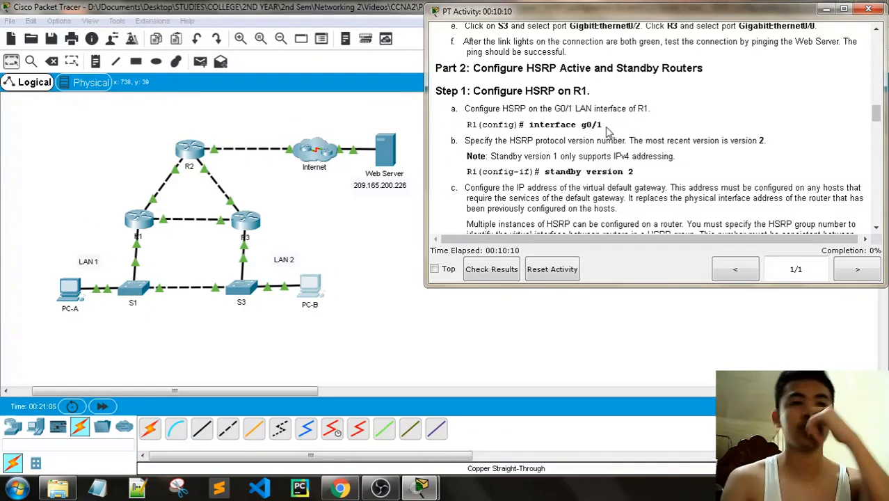
pyautogui.scroll(-1, 607, 131)
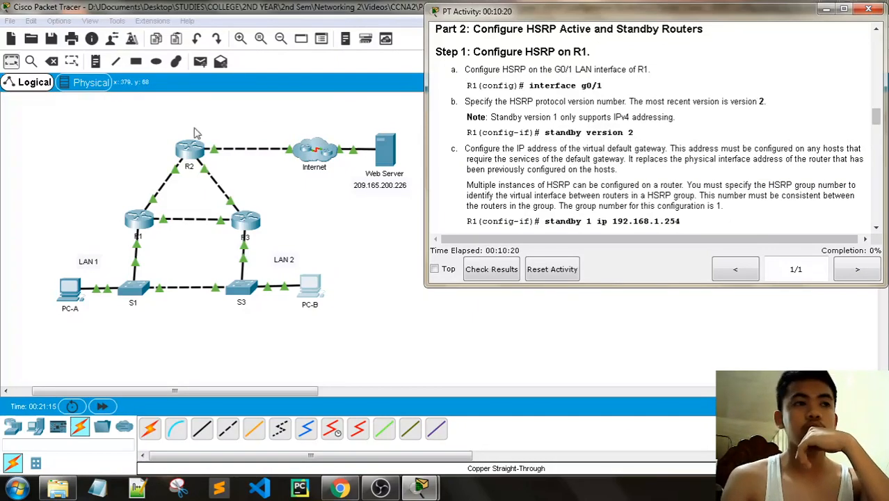
pyautogui.click(140, 220)
pyautogui.moveTo(446, 66); pyautogui.dragTo(214, 51)
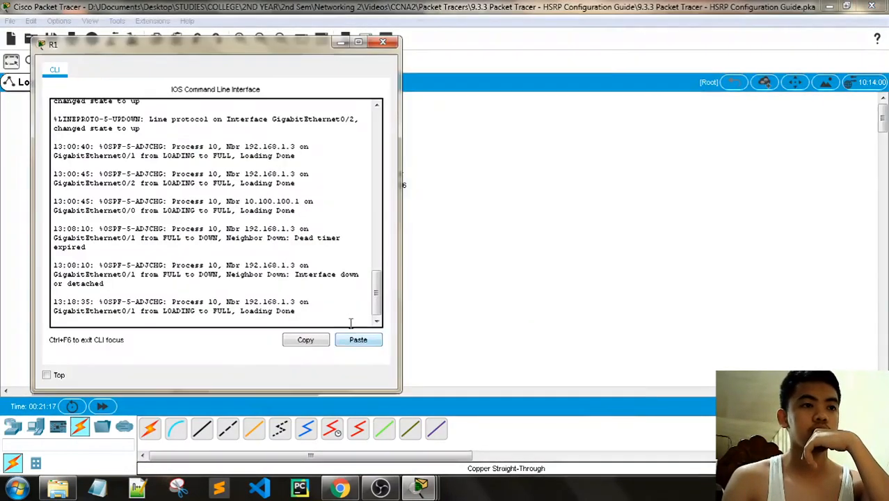
# - On R1, run en, config t and interface g0/1, then apply standby version 2
pyautogui.moveTo(420, 487)
pyautogui.click(277, 413)
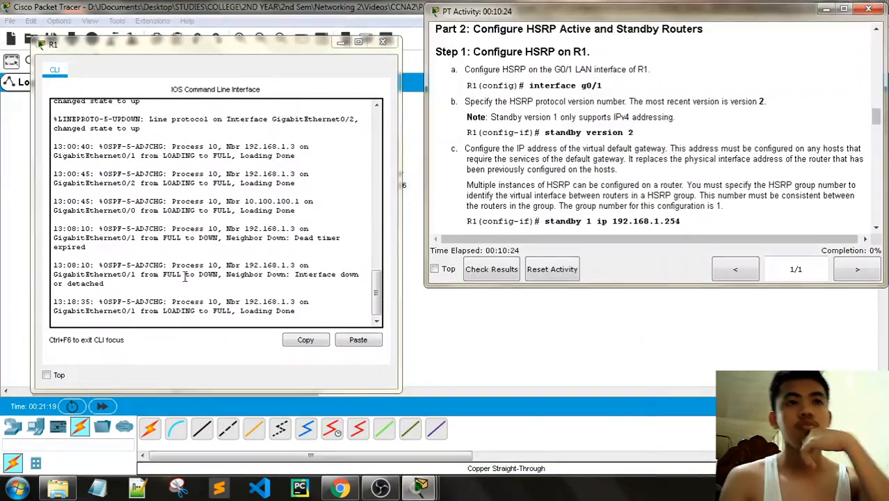
pyautogui.click(125, 318)
pyautogui.press('Return')
pyautogui.press('Return')
pyautogui.press('Return')
pyautogui.press('Return')
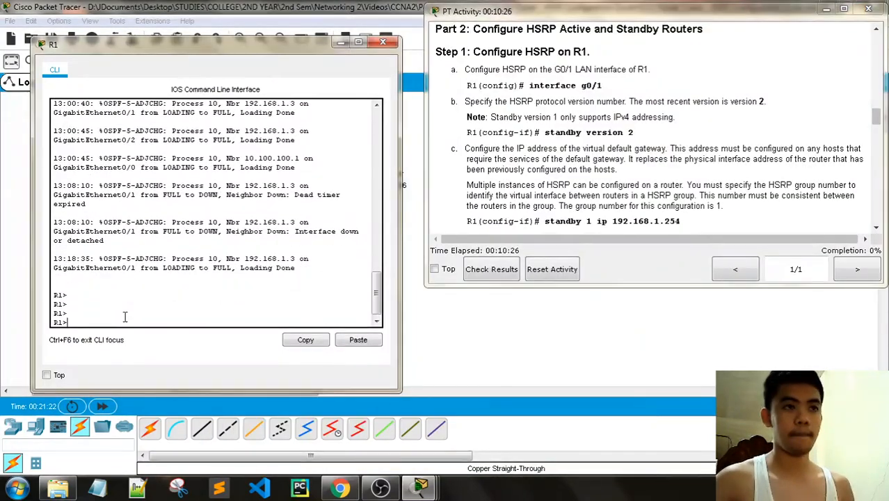
pyautogui.write('en')
pyautogui.press('Return')
pyautogui.write('config t')
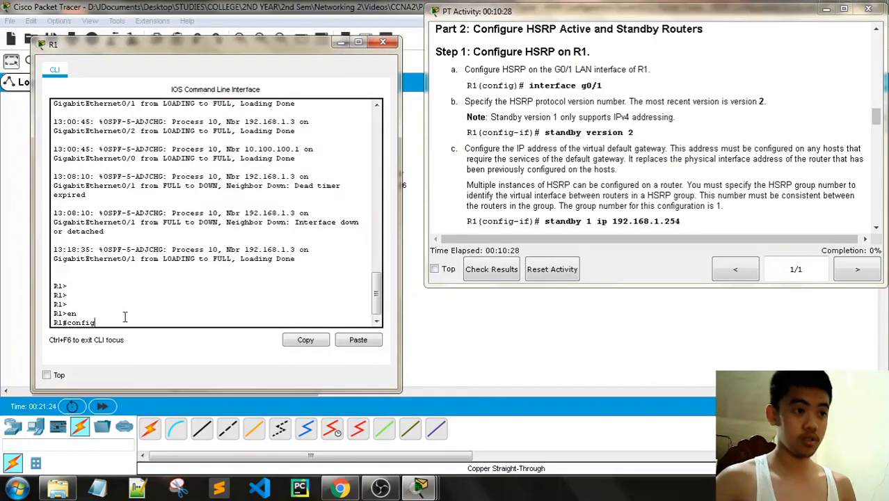
pyautogui.press('Return')
pyautogui.press('Return')
pyautogui.press('Return')
pyautogui.write('inte')
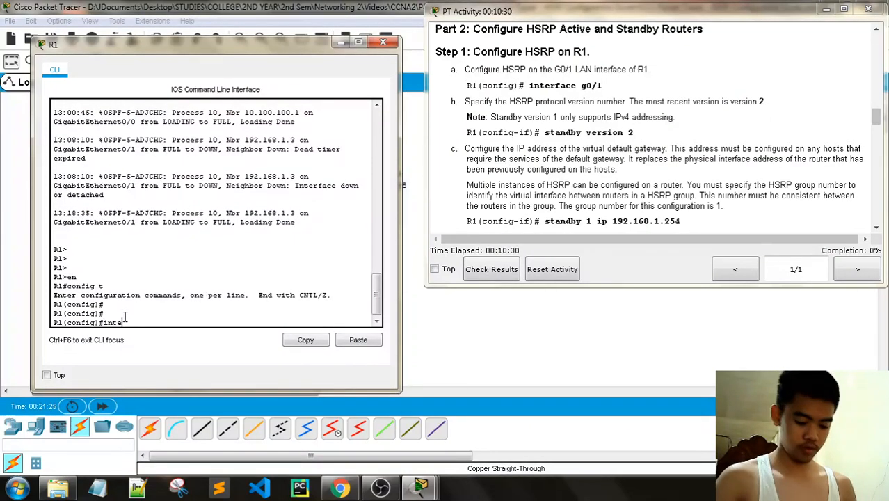
pyautogui.write('rface g0/1')
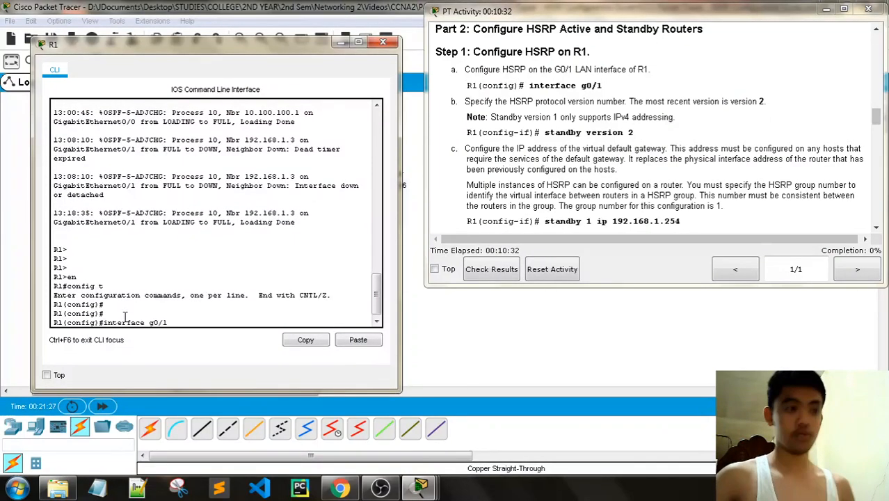
pyautogui.press('Return')
pyautogui.write('sta')
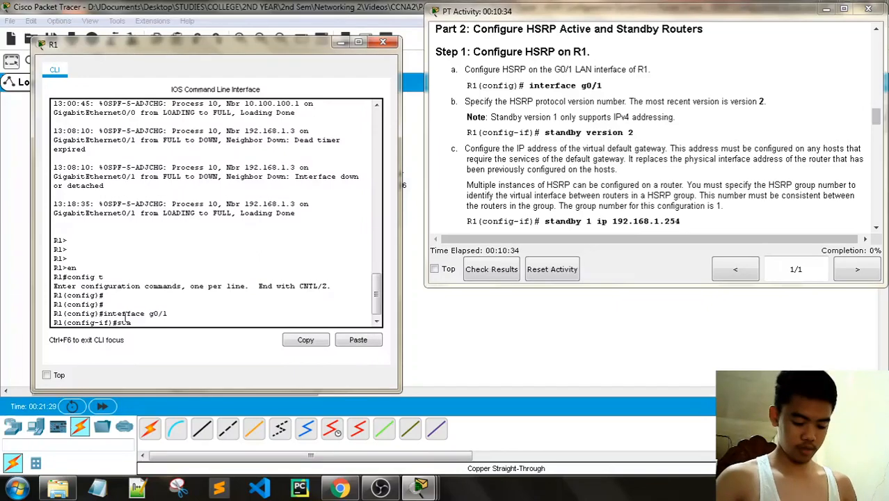
pyautogui.write('ndby version 2')
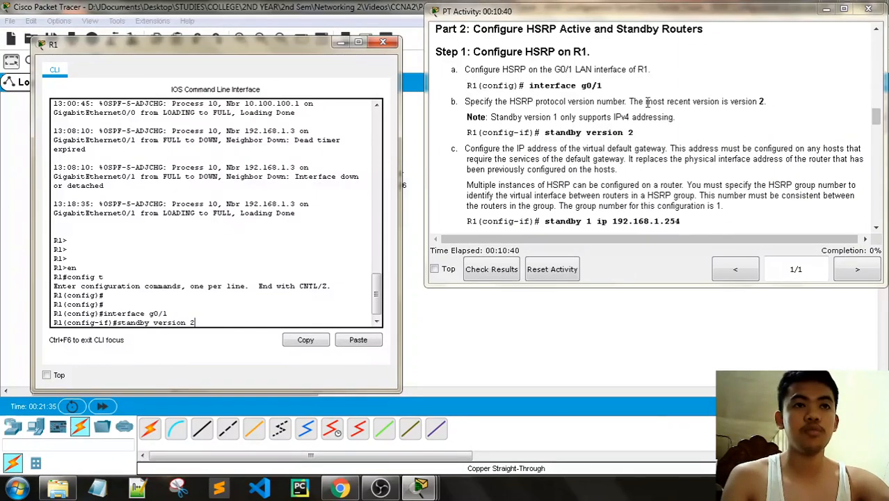
pyautogui.press('Return')
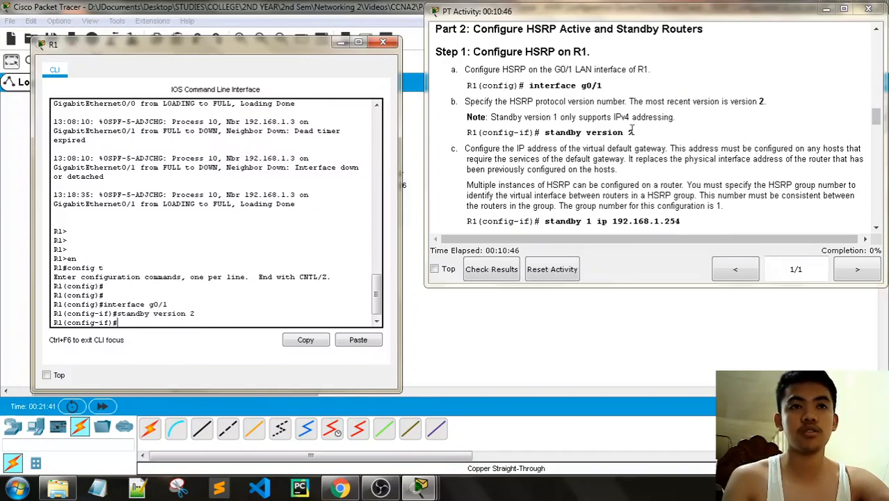
# - Read the group-number note and select the command standby 1 ip 192.168.1.254 in the instructions
pyautogui.scroll(-3, 597, 137)
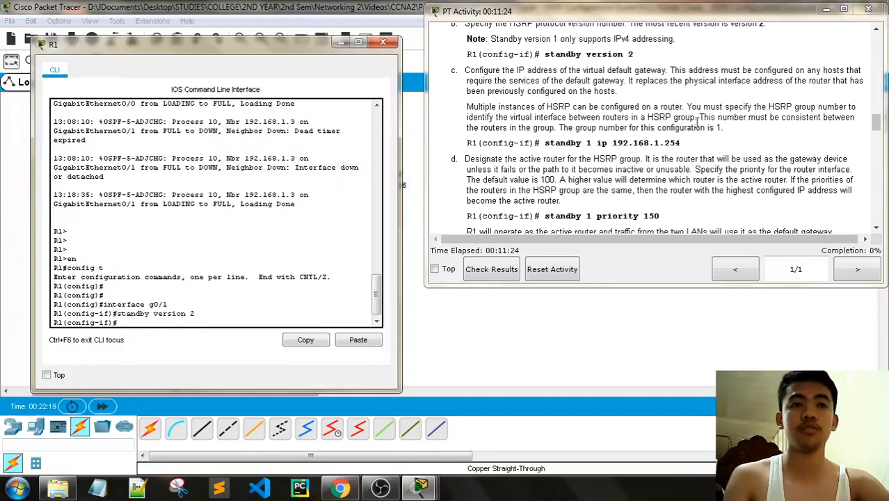
pyautogui.moveTo(700, 117); pyautogui.dragTo(629, 128)
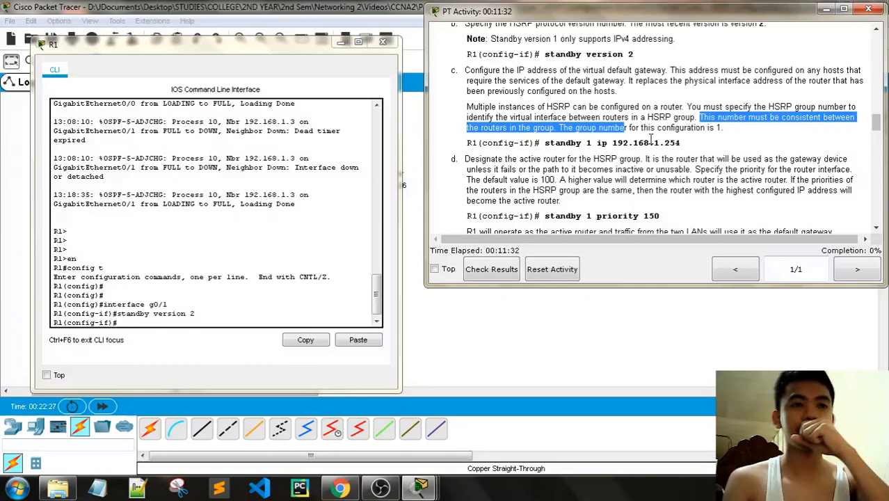
pyautogui.click(682, 143)
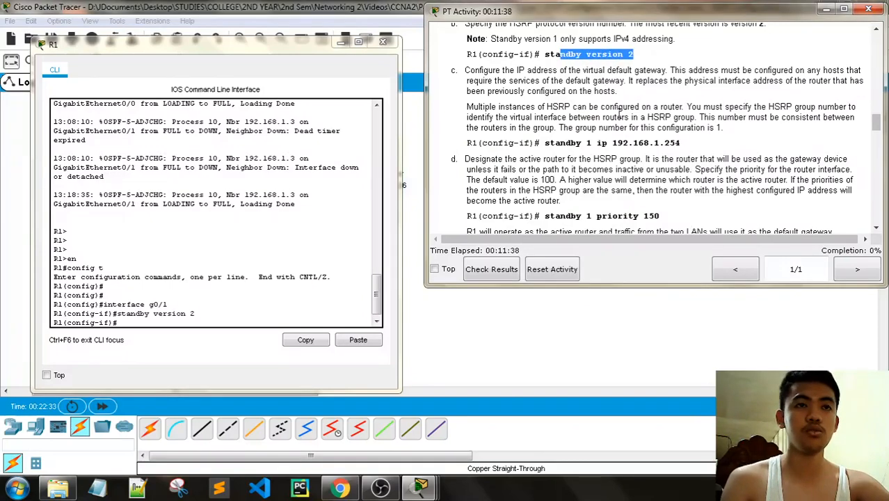
pyautogui.click(621, 115)
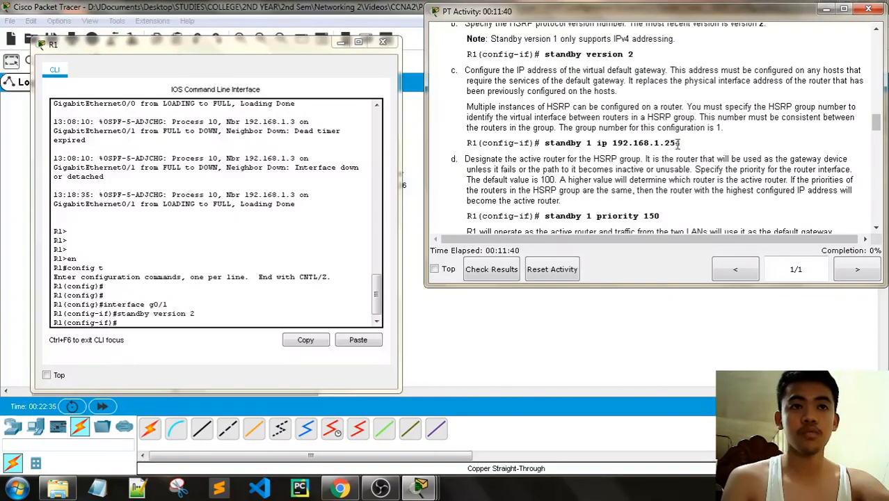
pyautogui.moveTo(679, 142); pyautogui.dragTo(604, 144)
pyautogui.scroll(15, 649, 146)
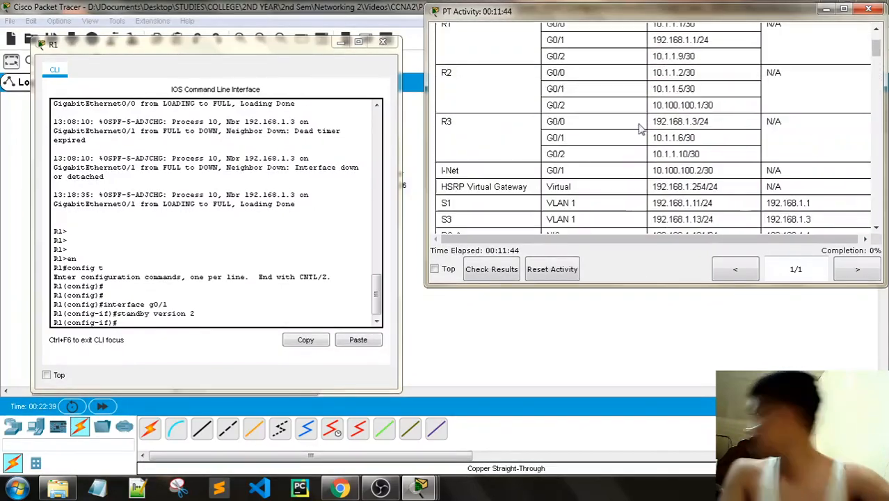
pyautogui.scroll(-4, 641, 133)
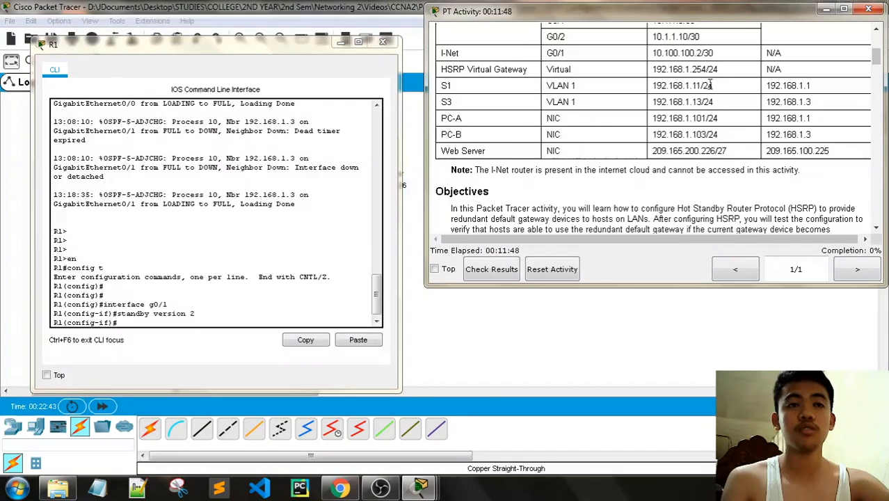
pyautogui.scroll(-10, 699, 101)
pyautogui.scroll(-10, 700, 101)
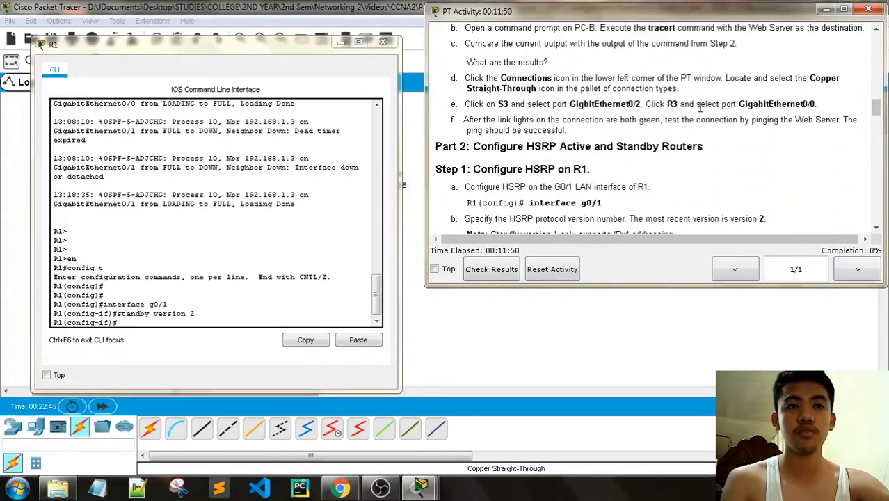
pyautogui.moveTo(691, 143); pyautogui.dragTo(578, 144)
pyautogui.hotkey('ctrl', 'c')
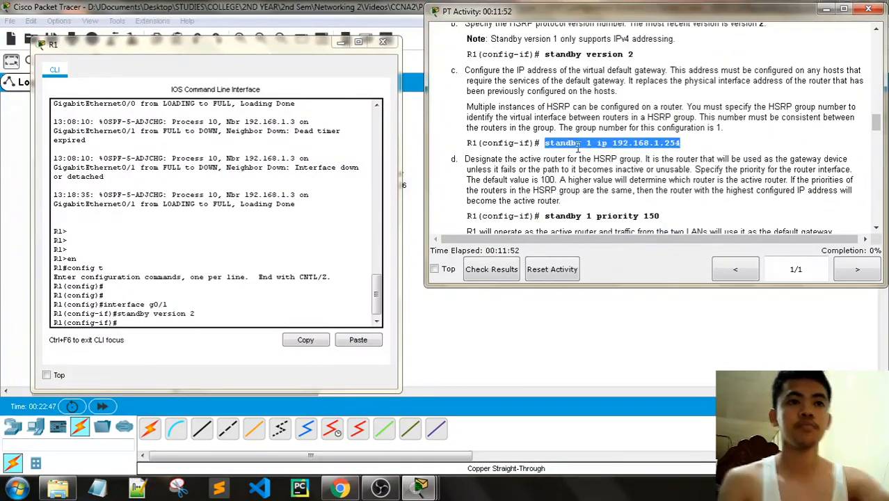
# - Paste standby 1 ip 192.168.1.254 into R1's G0/1 configuration and enter it
pyautogui.click(175, 325)
pyautogui.rightClick(175, 325)
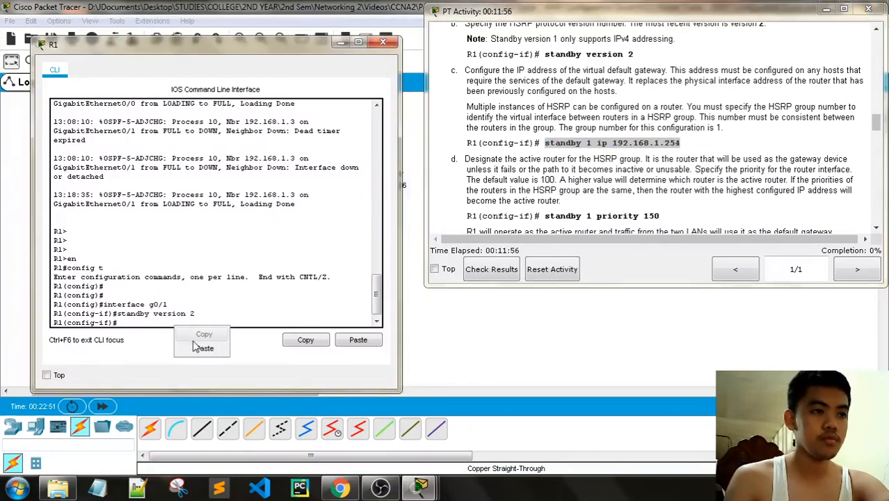
pyautogui.click(202, 347)
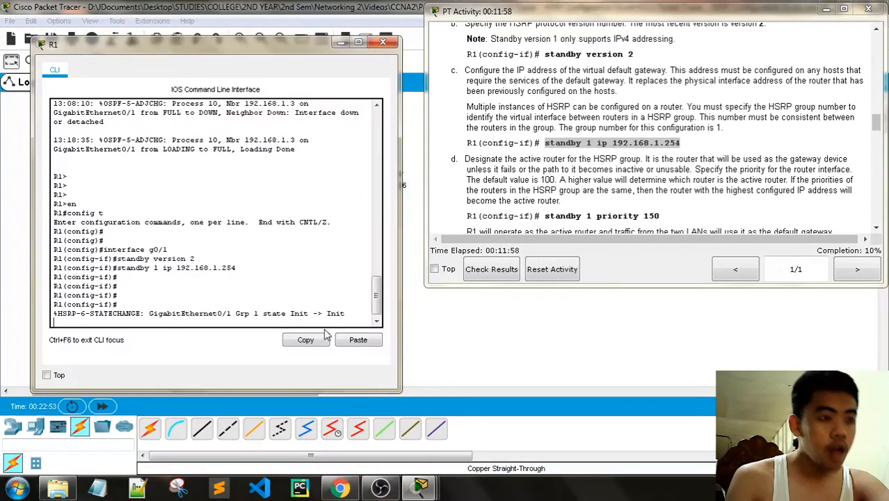
pyautogui.press('Return')
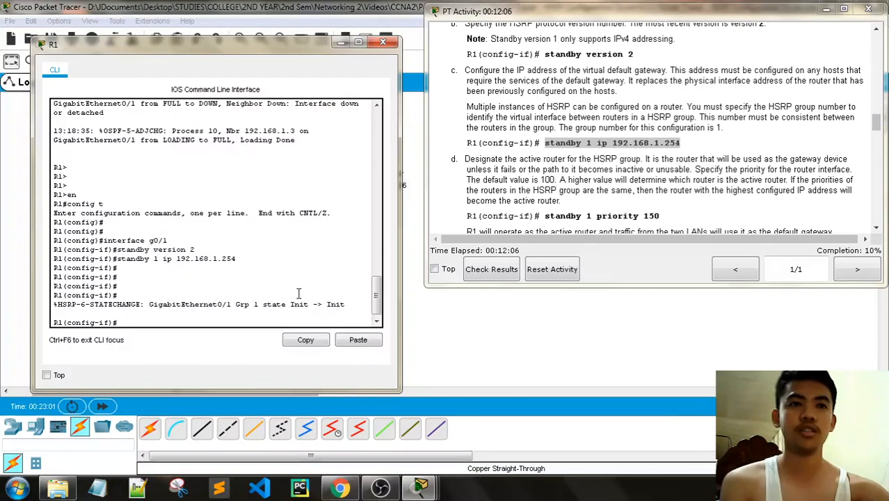
# - Read step d on the active router and select the standby 1 priority 150 command
pyautogui.scroll(-1, 528, 200)
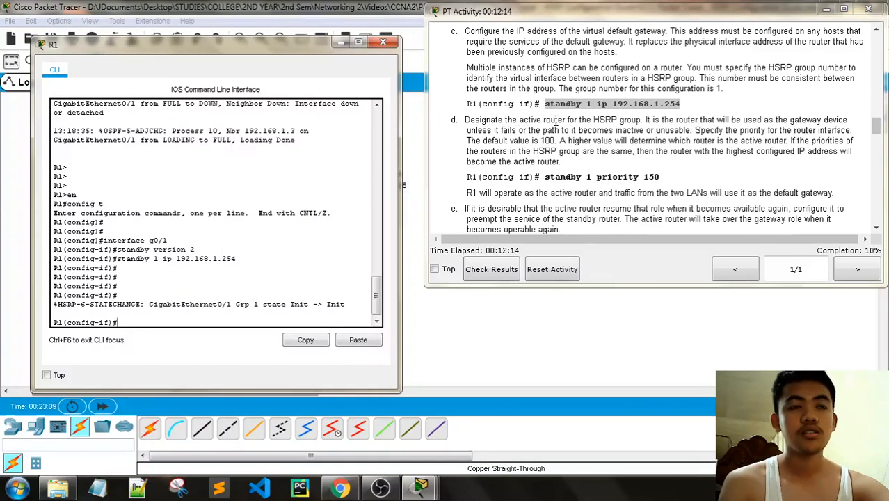
pyautogui.moveTo(475, 120); pyautogui.dragTo(660, 120)
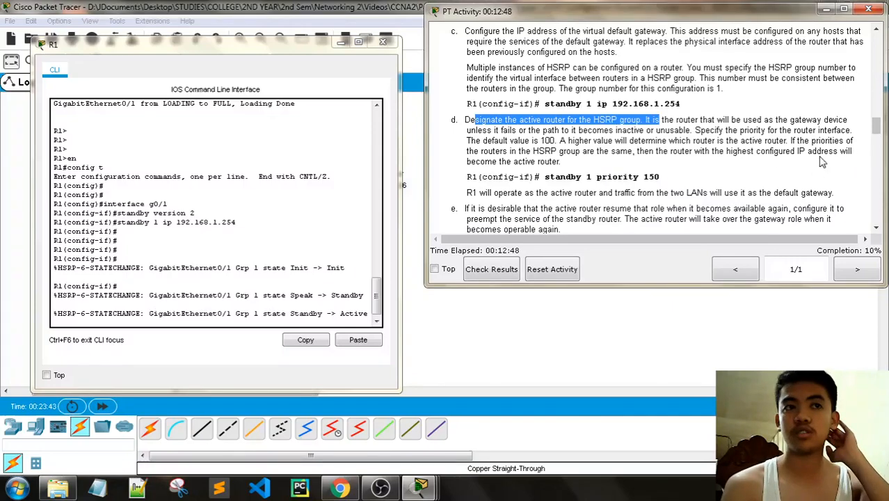
pyautogui.moveTo(562, 161)
pyautogui.mouseDown()
pyautogui.moveTo(470, 161)
pyautogui.moveTo(560, 162)
pyautogui.mouseUp()
pyautogui.scroll(-1, 630, 167)
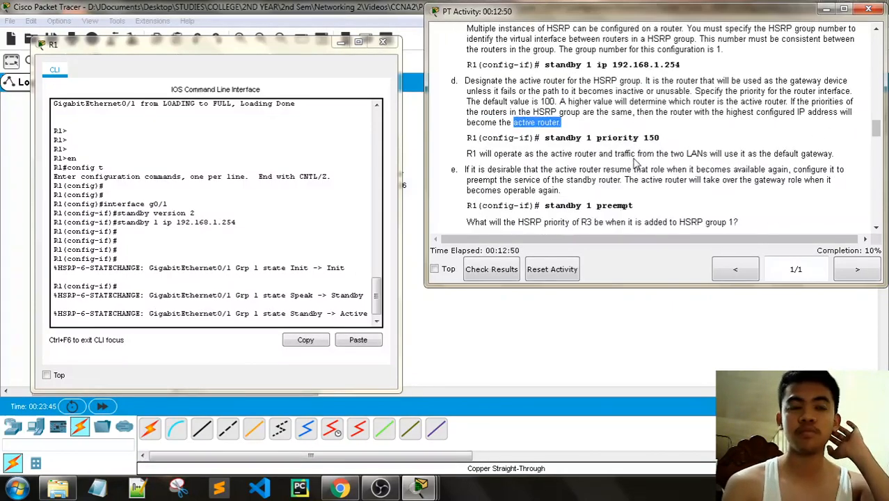
pyautogui.moveTo(660, 138); pyautogui.dragTo(546, 136)
pyautogui.hotkey('ctrl', 'c')
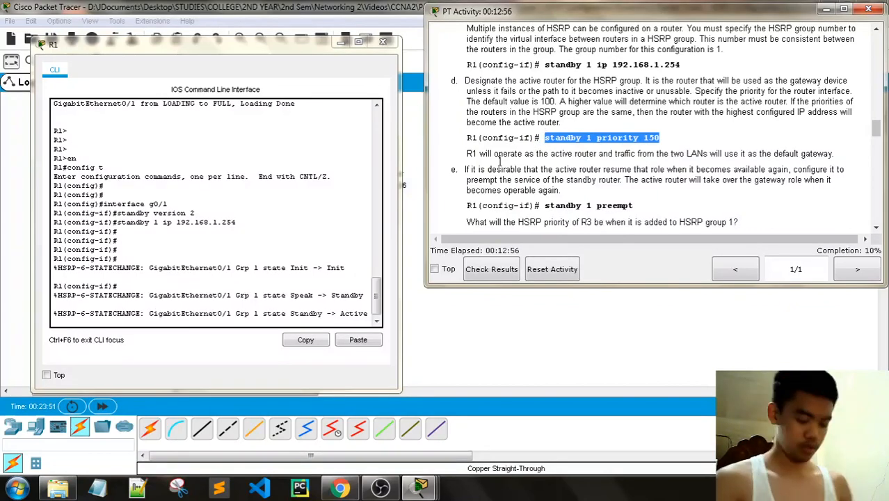
# - Paste standby 1 priority 150 into R1's G0/1 configuration
pyautogui.click(150, 318)
pyautogui.press('Return')
pyautogui.press('Return')
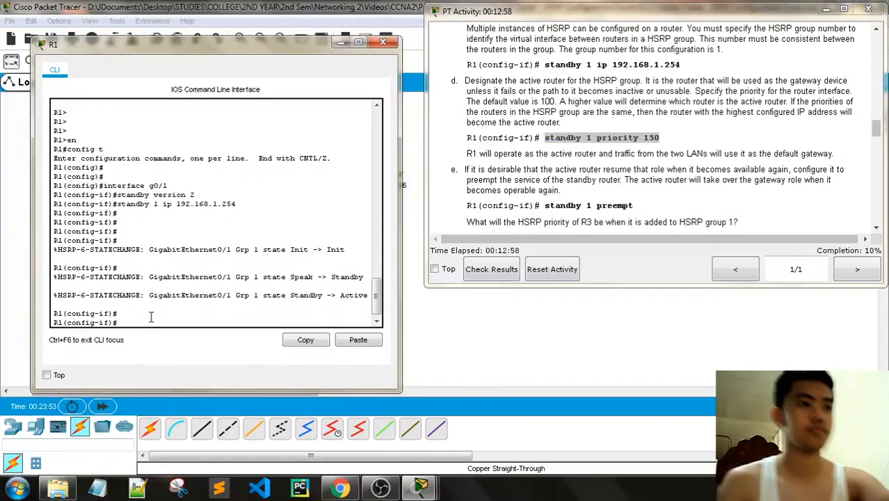
pyautogui.rightClick(149, 318)
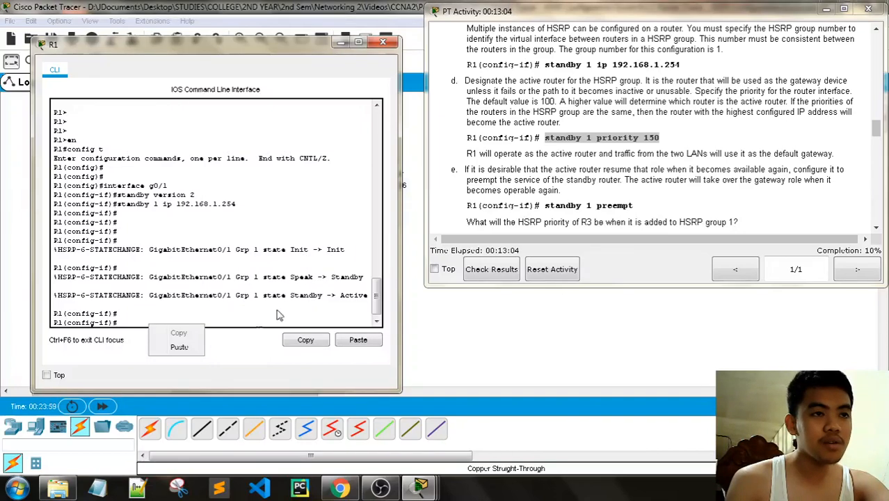
pyautogui.click(180, 348)
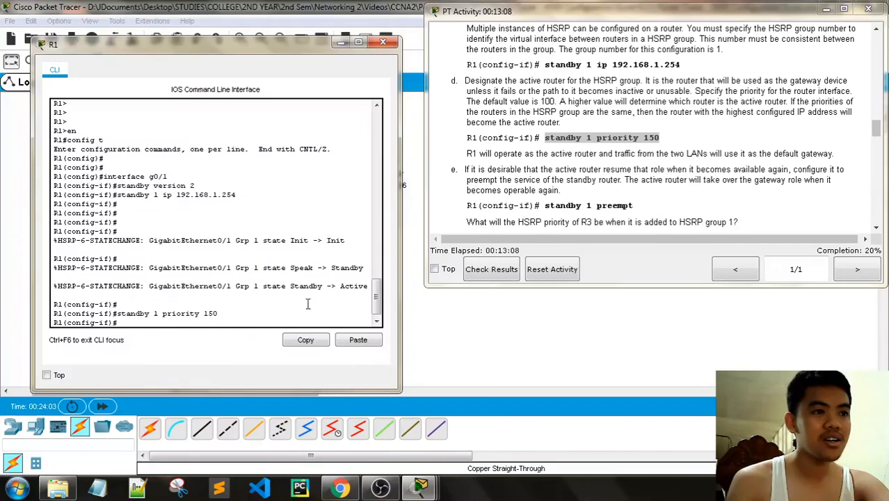
# - Select and copy the standby 1 preempt command from the instructions
pyautogui.scroll(-1, 738, 150)
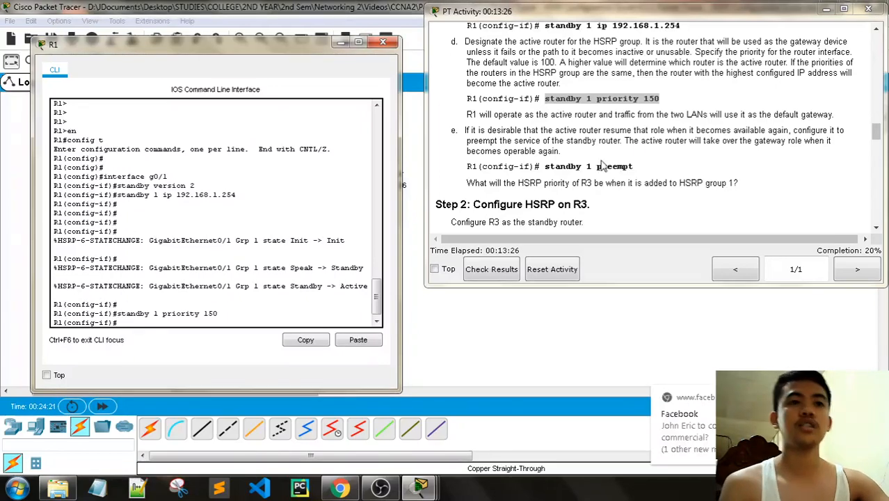
pyautogui.moveTo(633, 166); pyautogui.dragTo(545, 166)
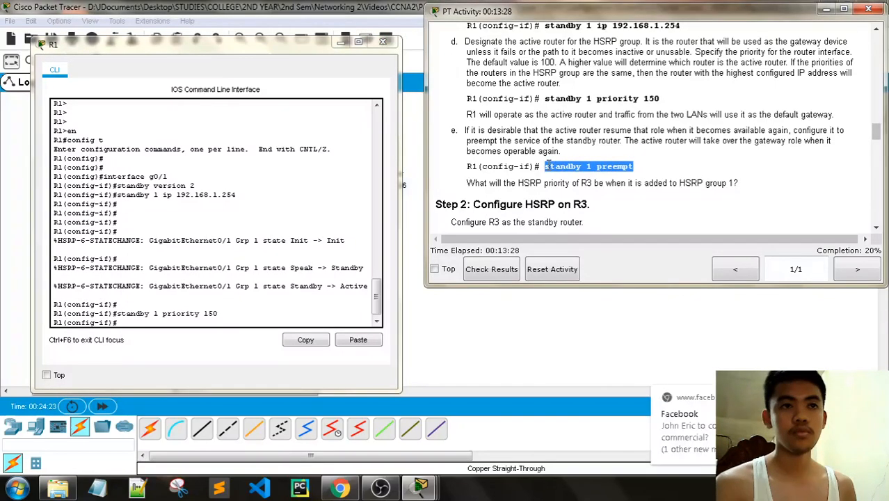
pyautogui.hotkey('ctrl', 'c')
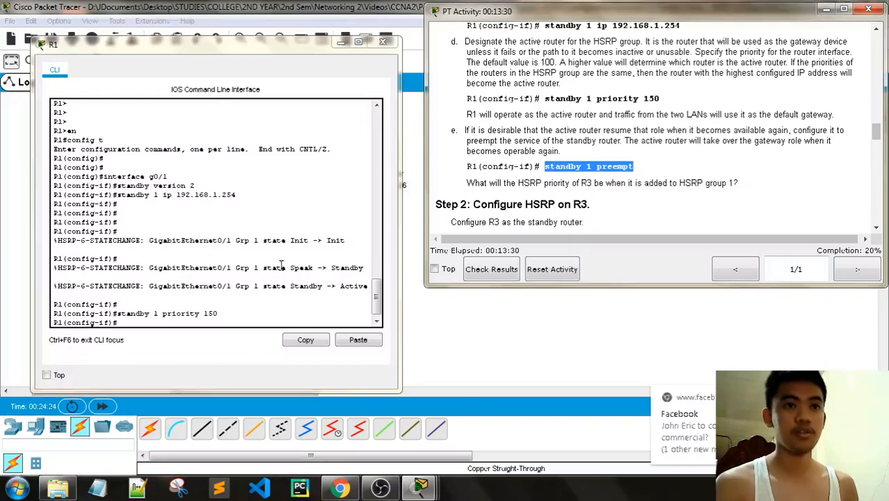
# - Paste and run 'standby 1 preempt' on R1's G0/1
pyautogui.rightClick(139, 322)
pyautogui.click(162, 343)
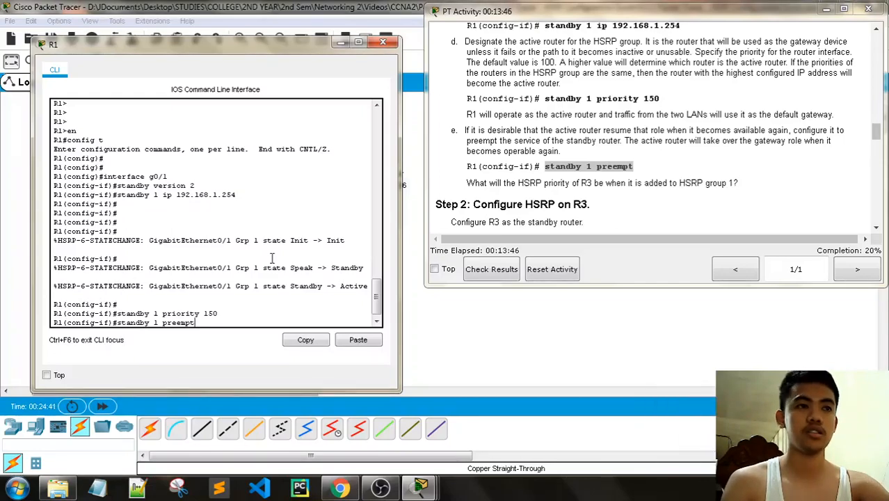
pyautogui.press('Return')
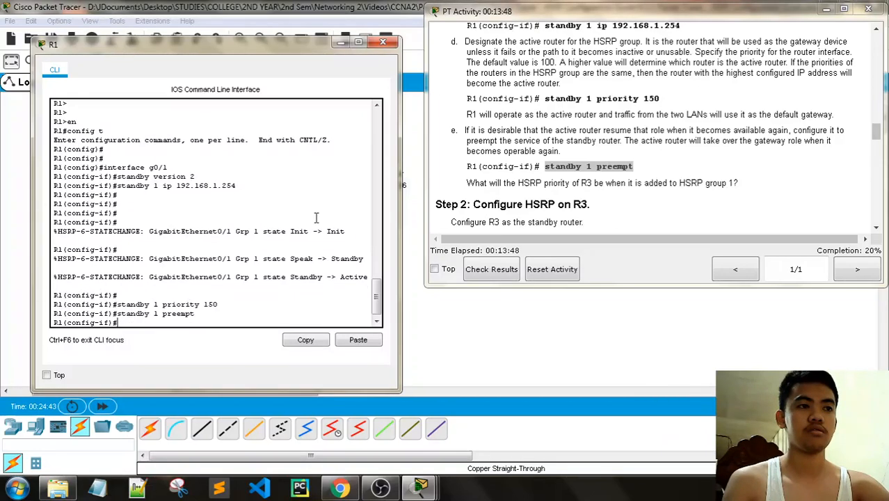
# - Scroll the instructions to Step 2 and highlight R3's LAN 2 interface instruction
pyautogui.scroll(-1, 551, 183)
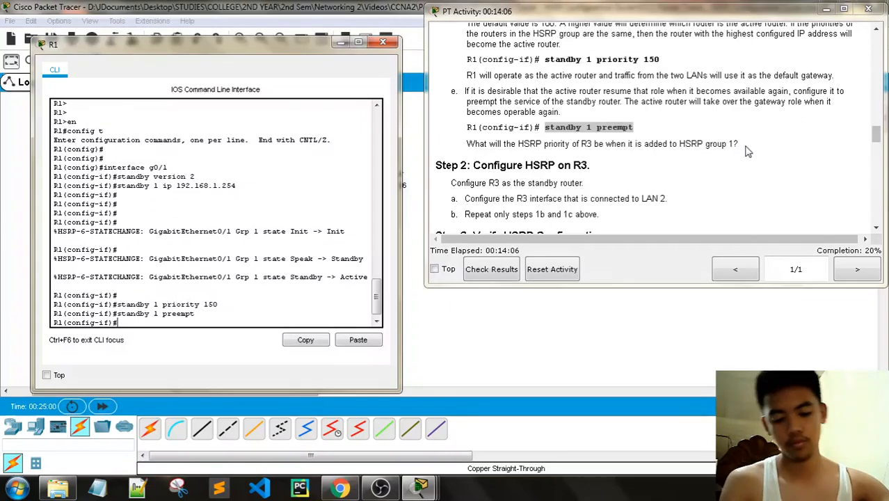
pyautogui.scroll(-1, 691, 96)
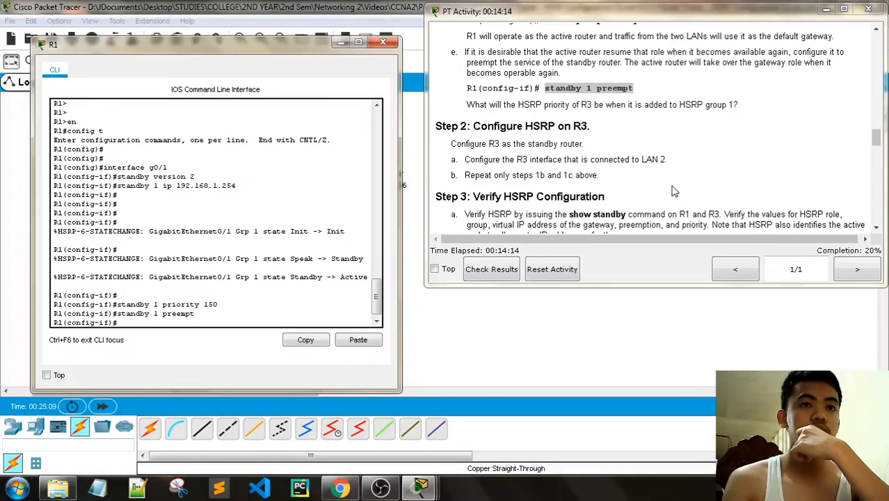
pyautogui.moveTo(667, 159); pyautogui.dragTo(465, 159)
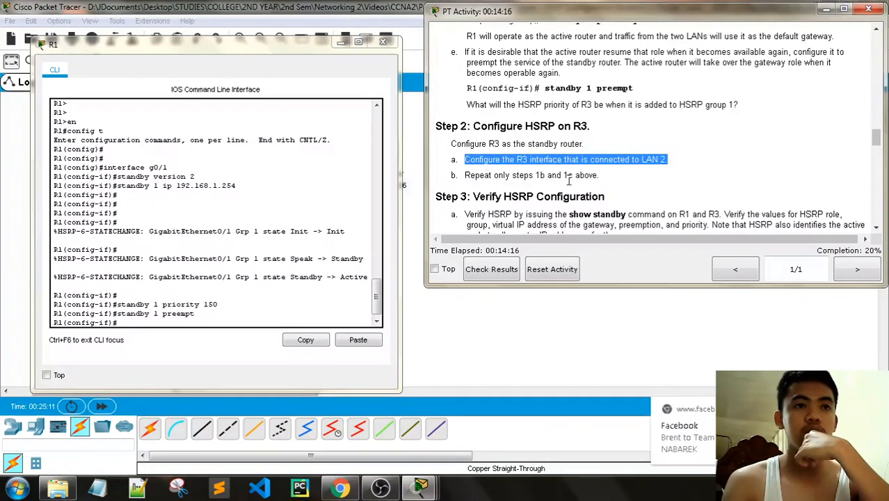
pyautogui.click(586, 184)
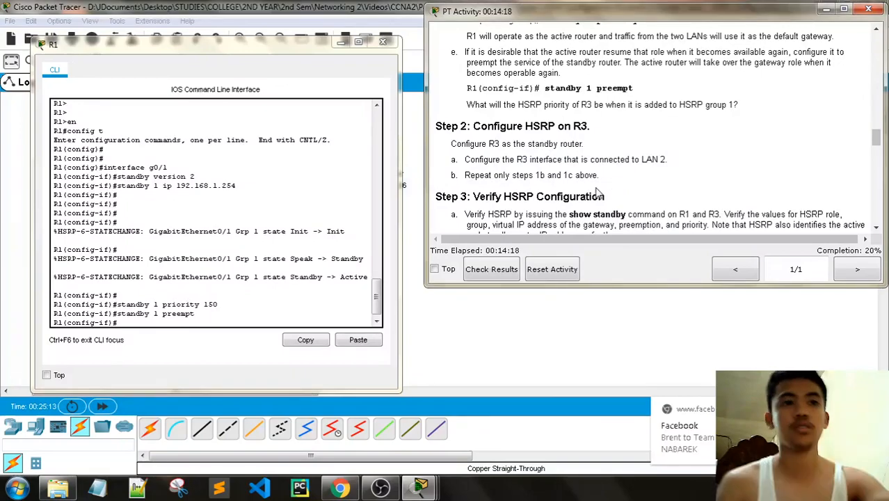
pyautogui.scroll(5, 596, 195)
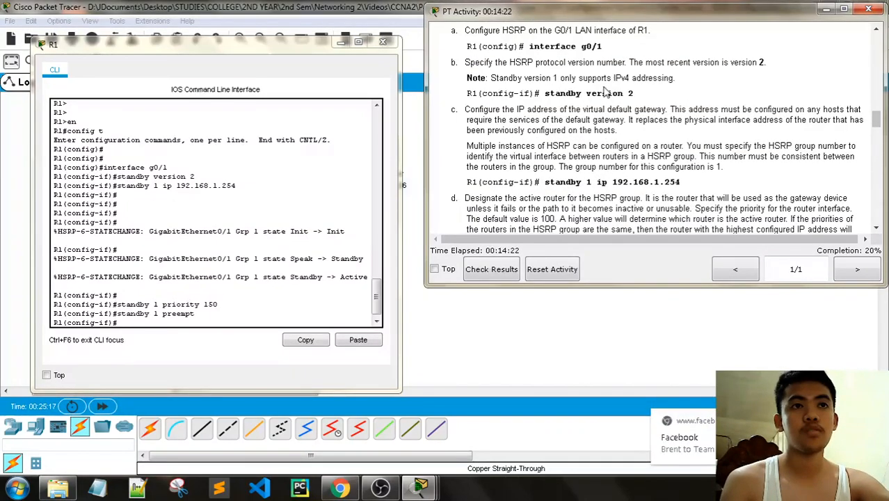
# - Close R1's console and open R3's command line
pyautogui.click(382, 42)
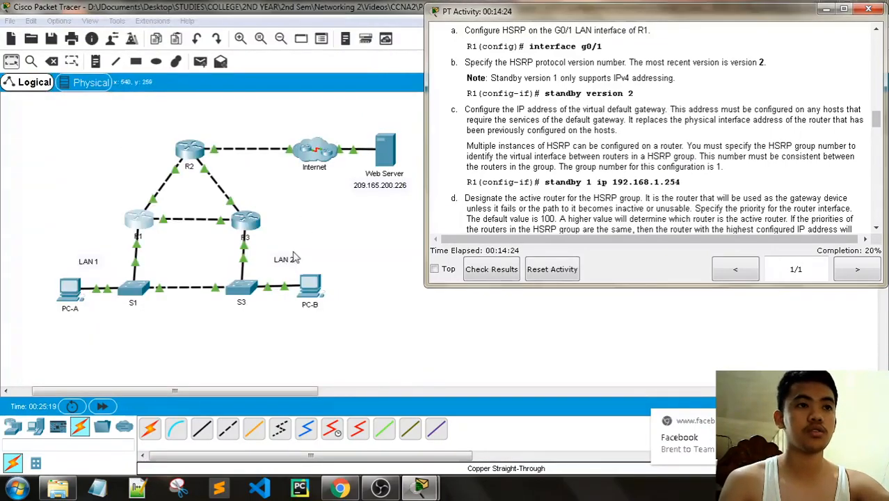
pyautogui.click(316, 245)
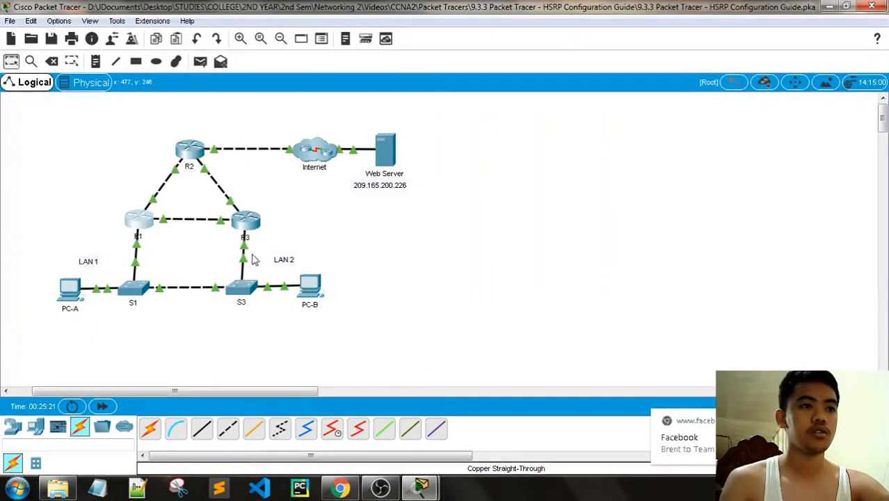
pyautogui.click(245, 223)
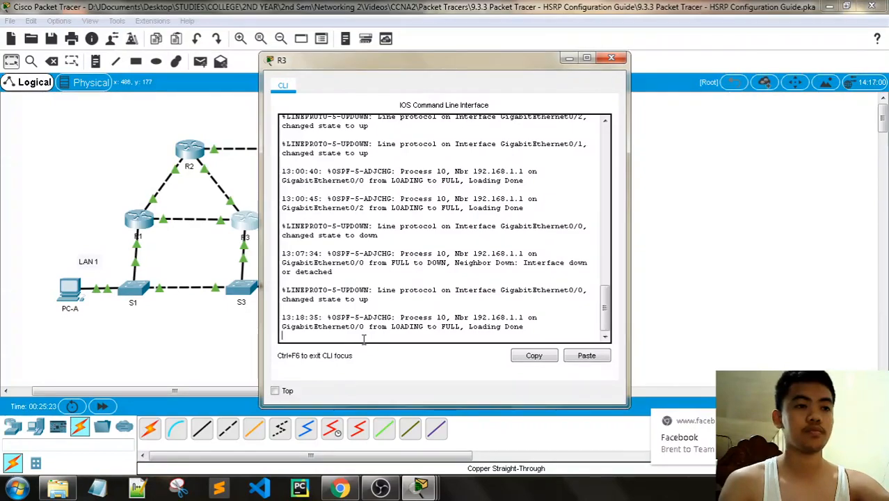
pyautogui.press('Return')
pyautogui.press('Return')
pyautogui.press('Return')
# - Put R3 into global configuration mode with 'en' and 'config t' after 'interface g0/1' is rejected
pyautogui.write('interface g')
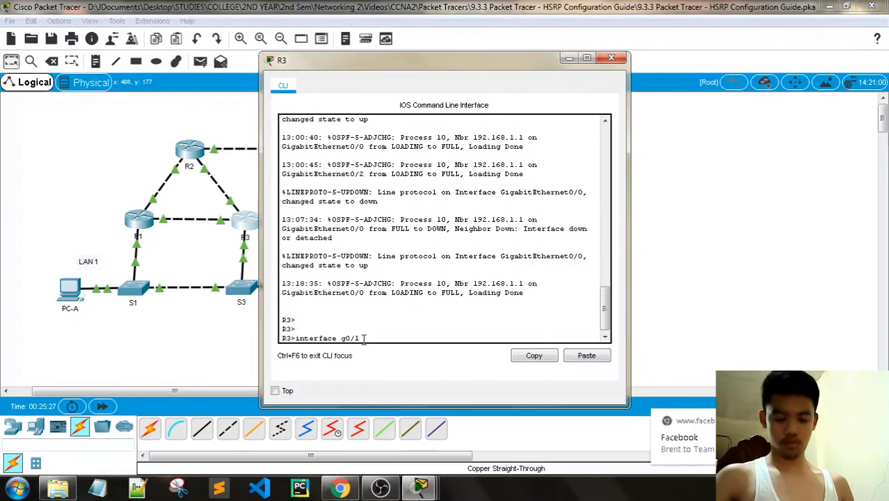
pyautogui.write('0/1')
pyautogui.press('Return')
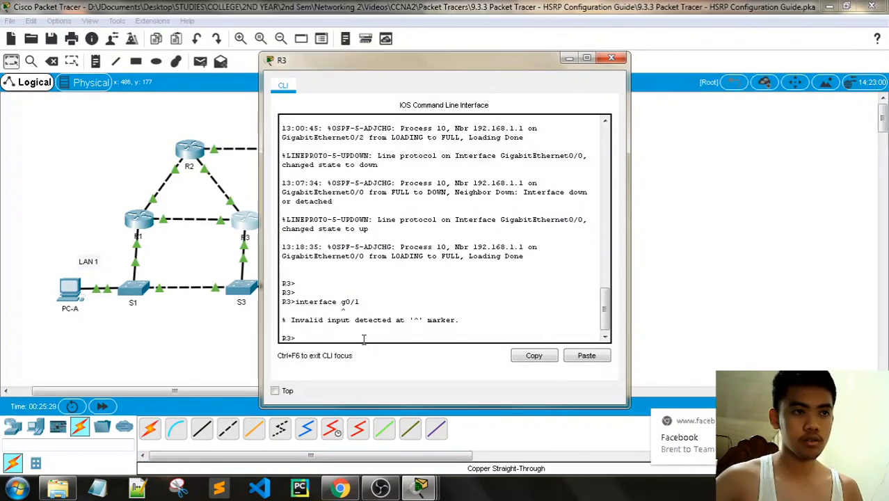
pyautogui.write('en')
pyautogui.press('Return')
pyautogui.write('config t')
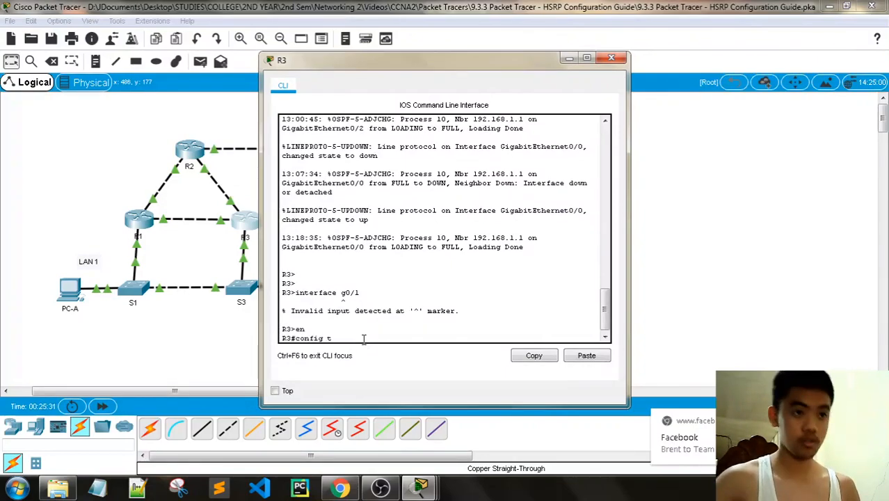
pyautogui.press('Return')
pyautogui.press('Return')
pyautogui.moveTo(407, 73); pyautogui.dragTo(212, 66)
# - Scroll the activity instructions to the Addressing Table to find R3's G0/0 address 192.168.1.3
pyautogui.moveTo(420, 487)
pyautogui.click(275, 351)
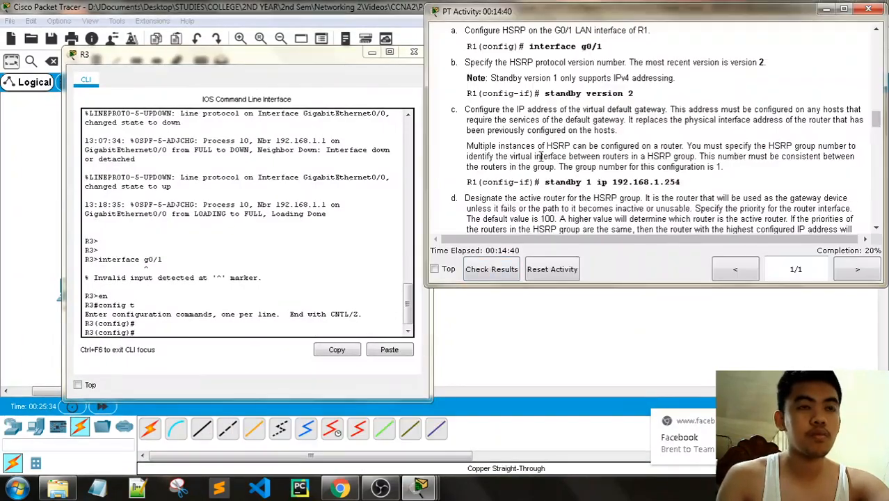
pyautogui.scroll(15, 542, 161)
pyautogui.scroll(-3, 542, 162)
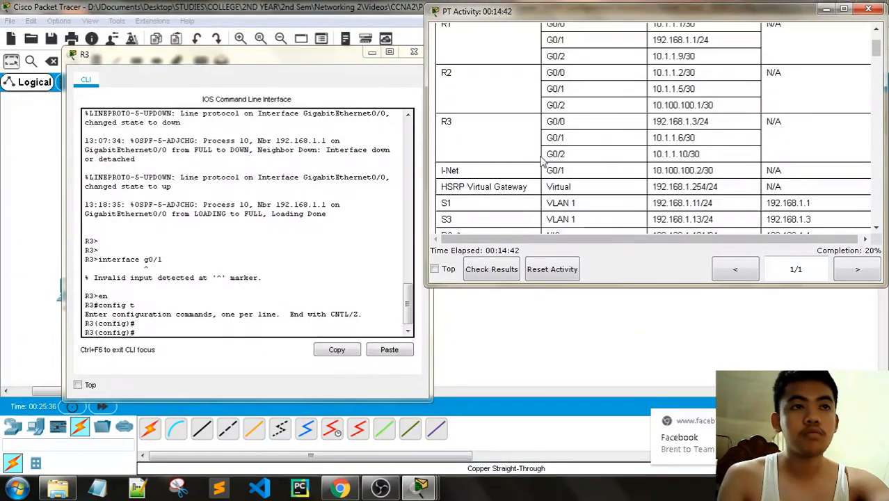
pyautogui.scroll(10, 622, 174)
pyautogui.scroll(-3, 654, 185)
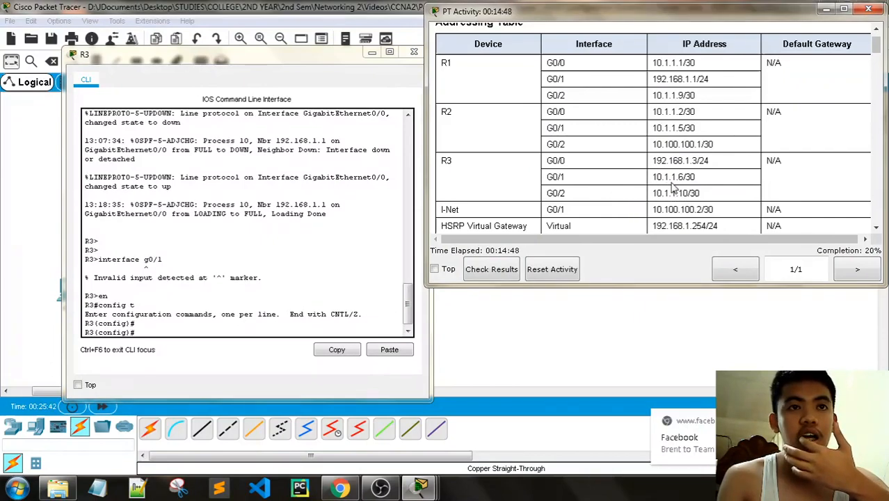
pyautogui.scroll(5, 674, 188)
pyautogui.scroll(-10, 673, 188)
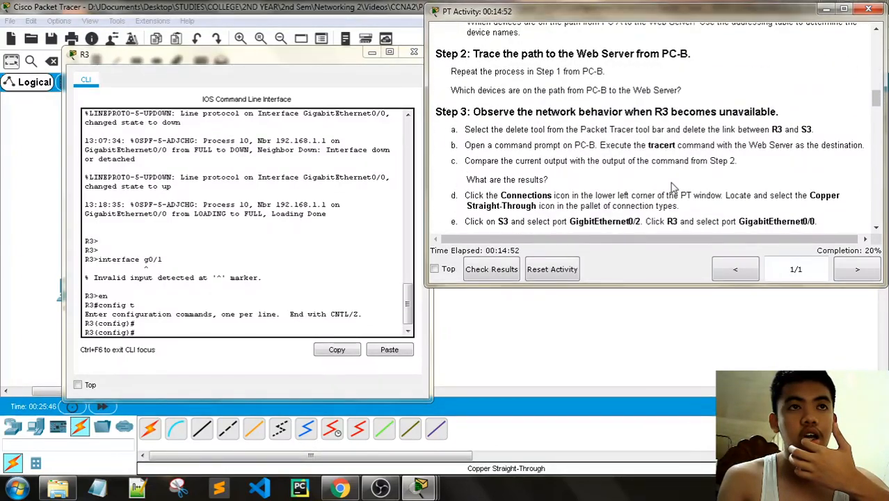
pyautogui.scroll(-9, 674, 188)
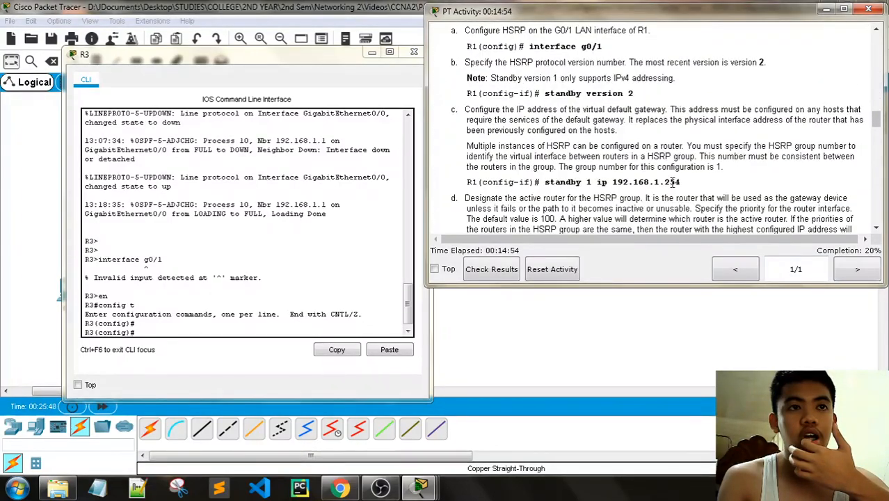
pyautogui.scroll(-8, 673, 182)
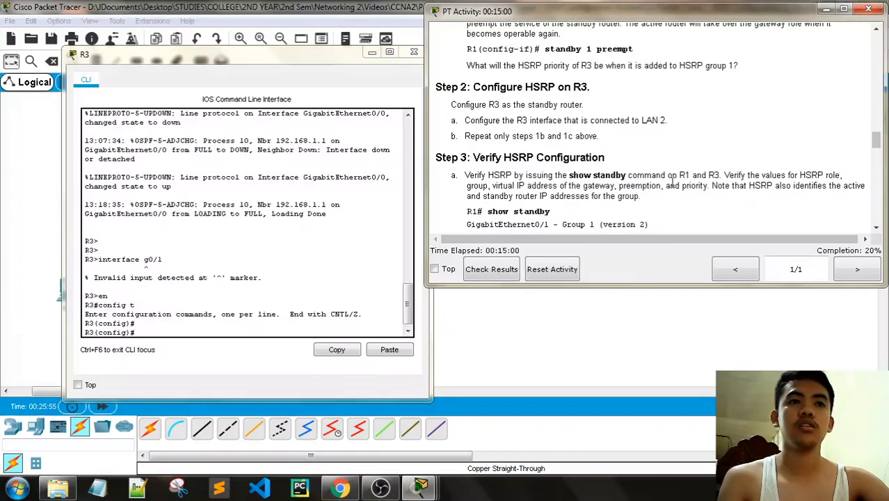
pyautogui.scroll(9, 672, 180)
pyautogui.scroll(10, 680, 167)
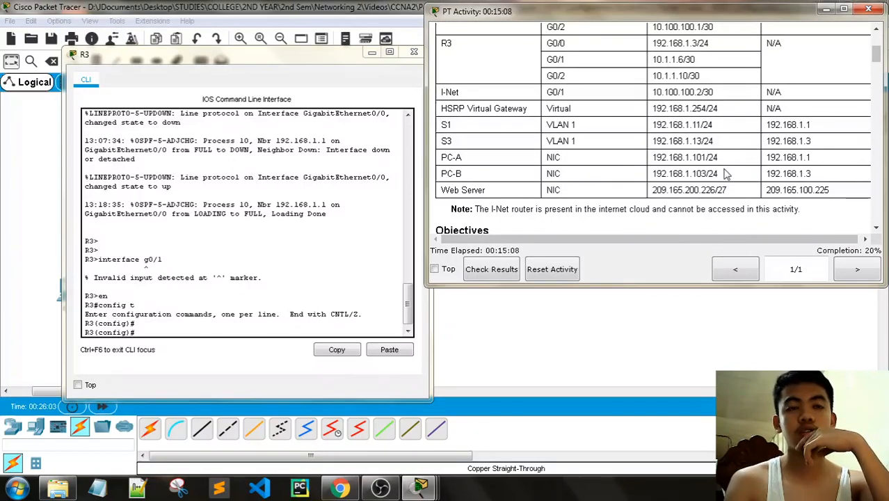
pyautogui.scroll(3, 724, 174)
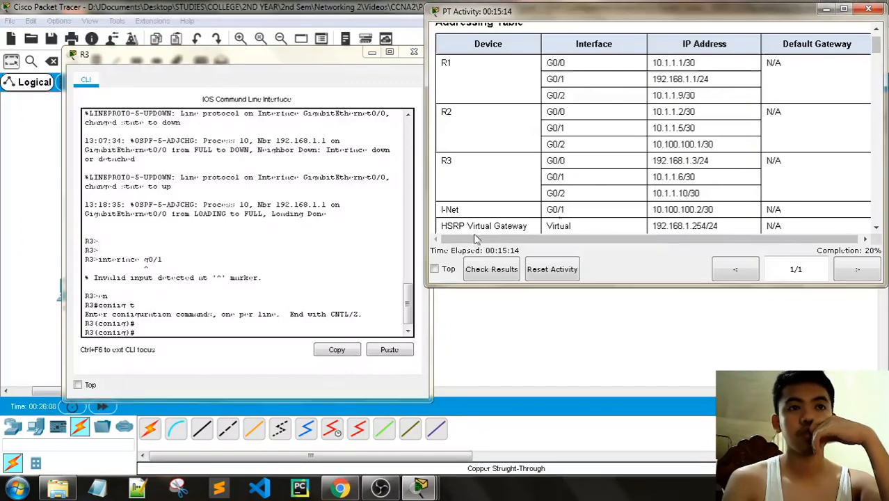
# - Enter interface g0/0 configuration mode on R3
pyautogui.click(143, 340)
pyautogui.write('i')
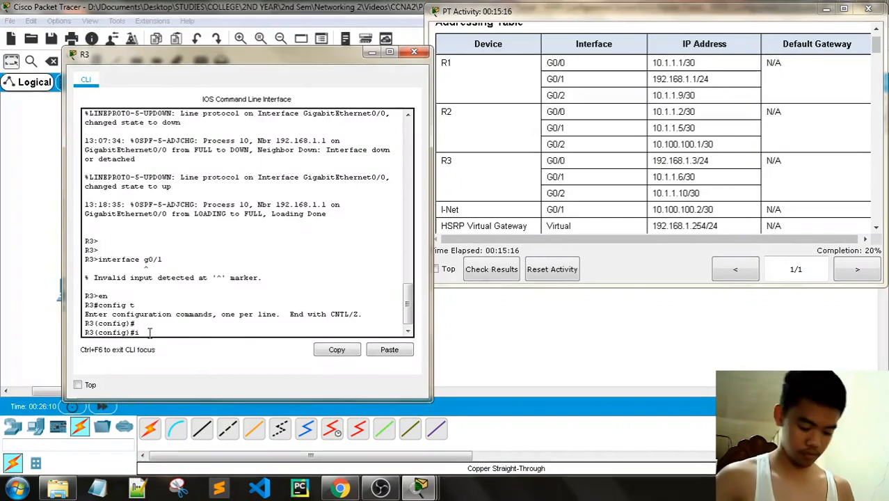
pyautogui.write('nterface g0/0')
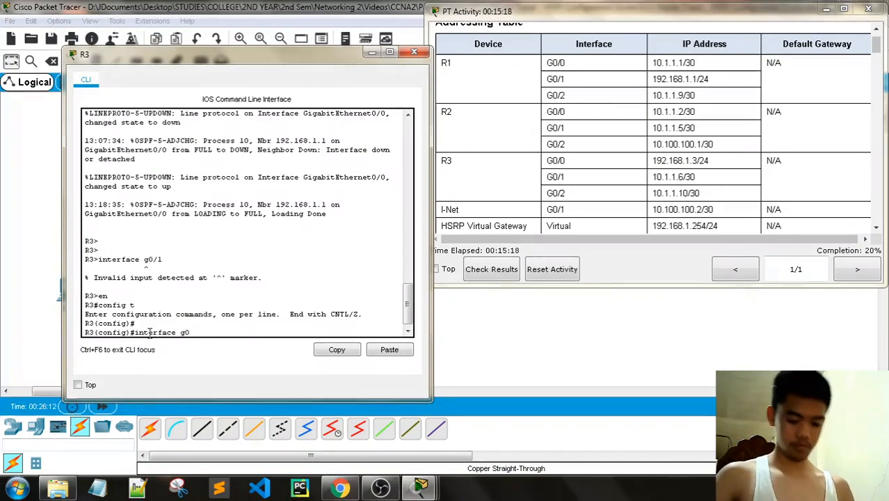
pyautogui.press('Return')
pyautogui.press('Return')
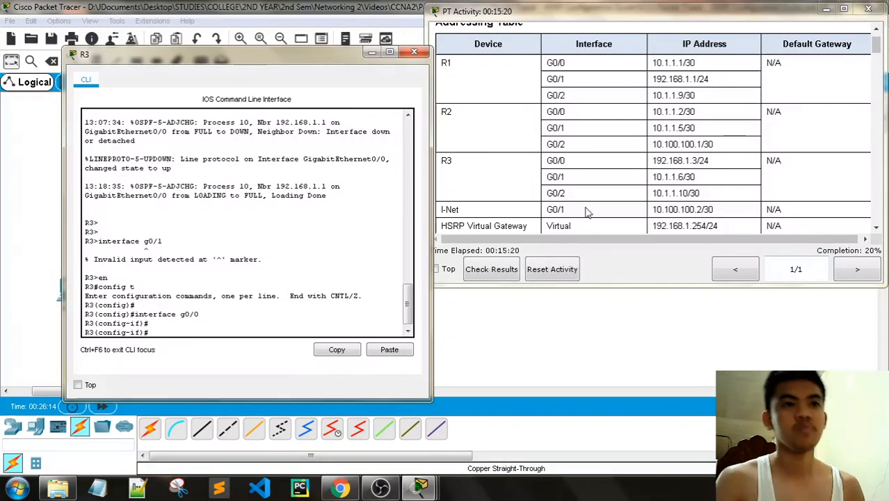
# - Scroll the activity instructions to Part 2 Step 1
pyautogui.scroll(-3, 595, 201)
pyautogui.scroll(-5, 594, 202)
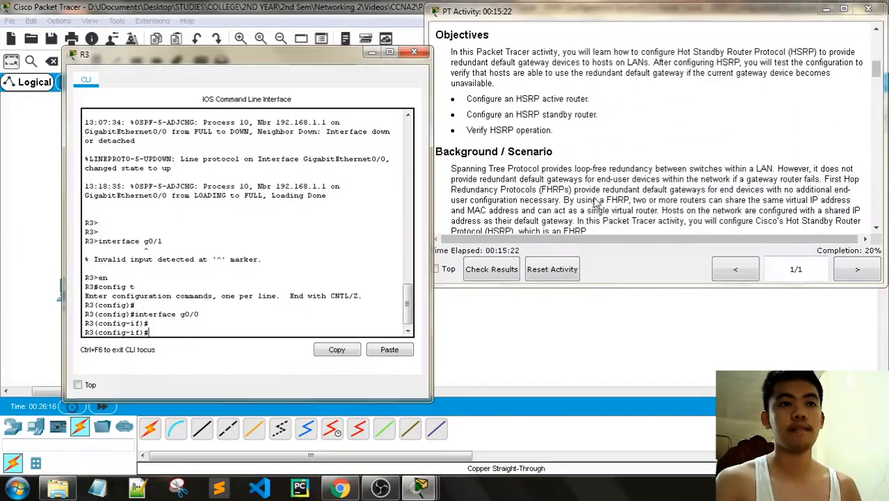
pyautogui.scroll(10, 594, 201)
pyautogui.scroll(-15, 594, 202)
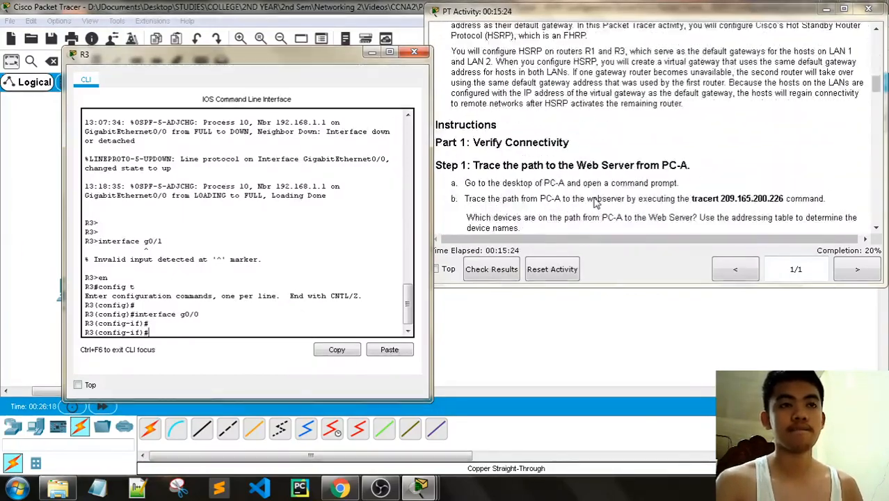
pyautogui.scroll(3, 595, 202)
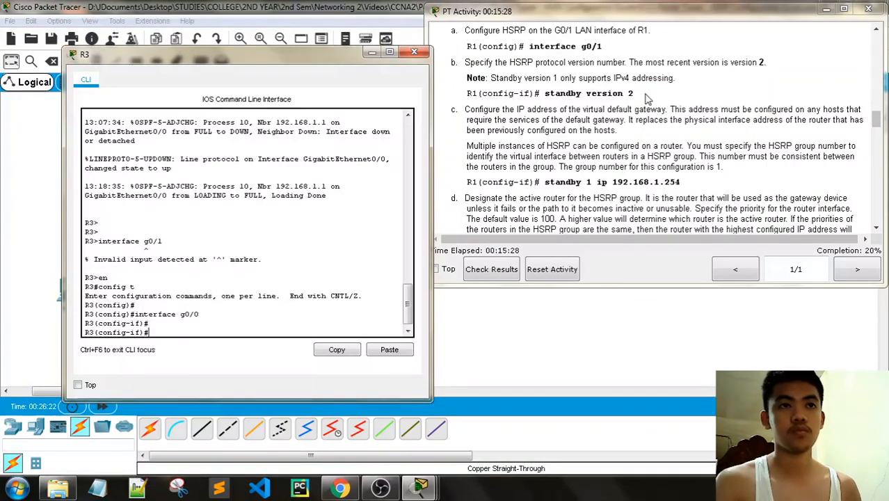
pyautogui.scroll(15, 647, 97)
pyautogui.scroll(-3, 653, 160)
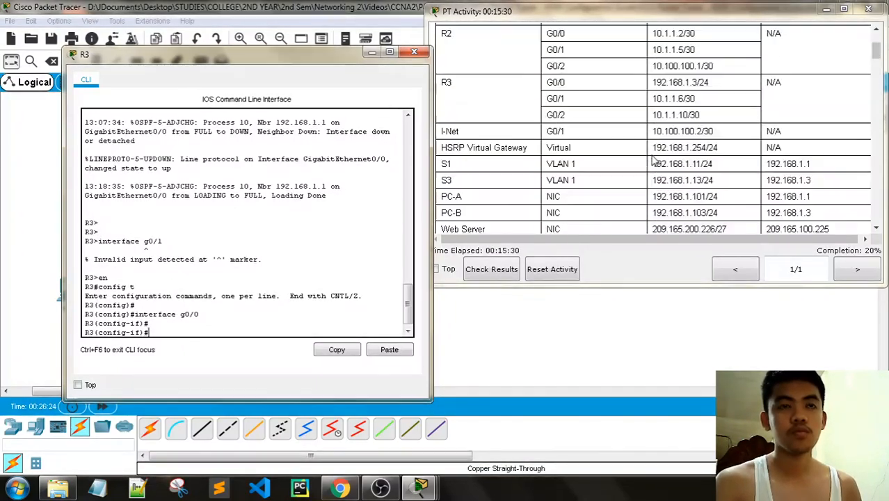
pyautogui.scroll(-3, 653, 160)
pyautogui.scroll(-10, 654, 160)
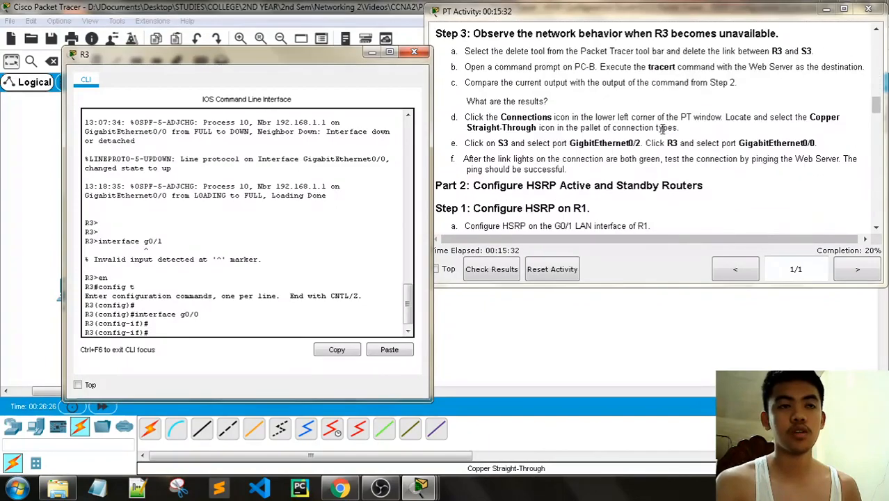
pyautogui.scroll(-3, 663, 130)
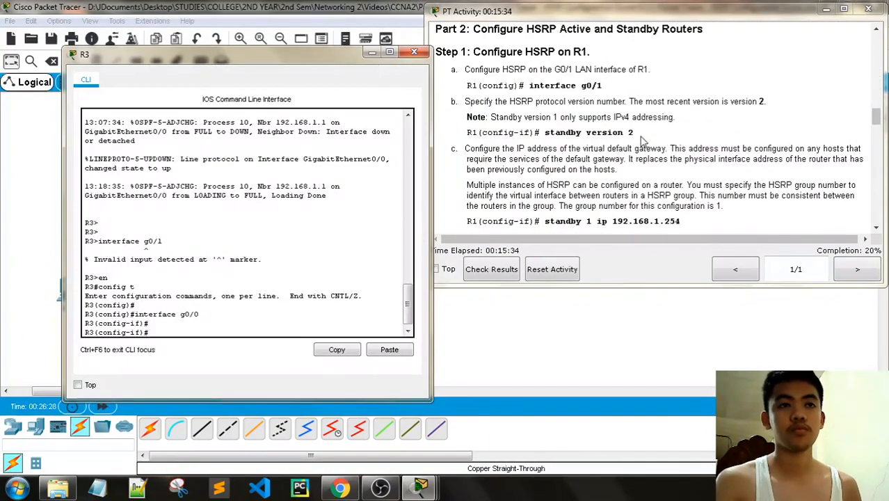
# - Set HSRP version 2 on R3's G0/0 with 'standby version 2'
pyautogui.moveTo(661, 132); pyautogui.dragTo(554, 136)
pyautogui.rightClick(171, 338)
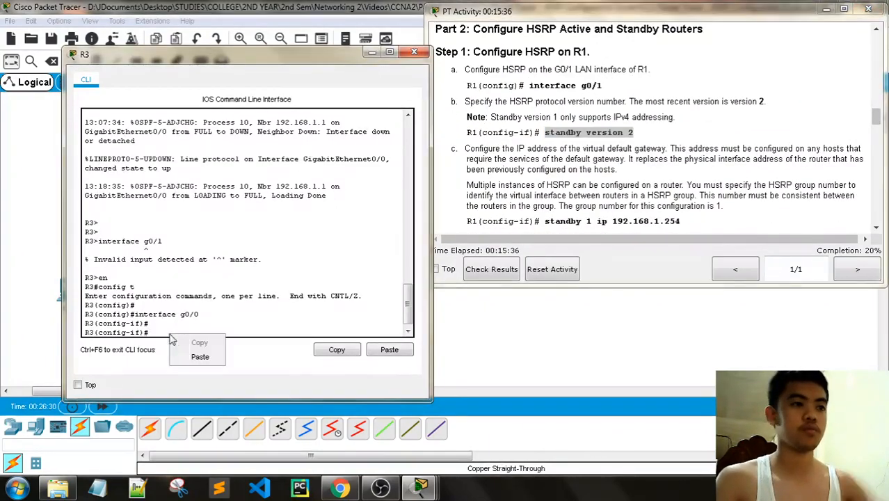
pyautogui.press('Return')
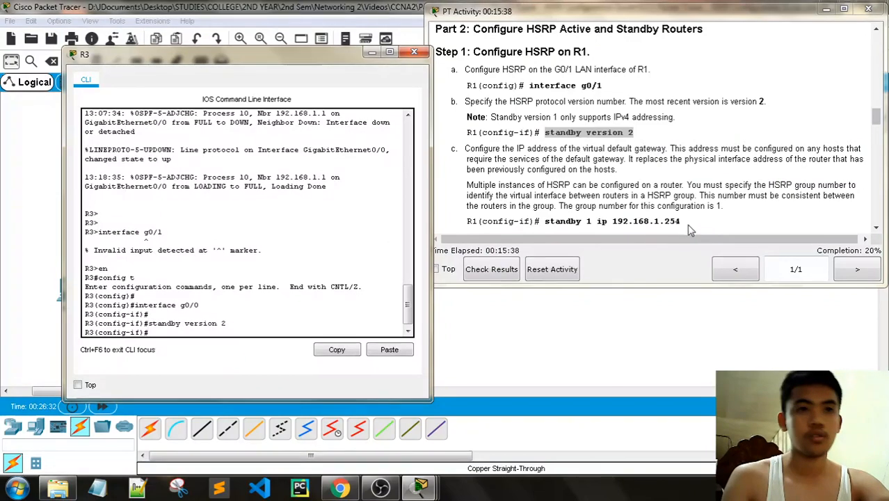
# - Add virtual gateway 192.168.1.254 to HSRP group 1 on R3 with 'standby 1 ip'
pyautogui.scroll(-1, 660, 209)
pyautogui.moveTo(680, 202); pyautogui.dragTo(546, 200)
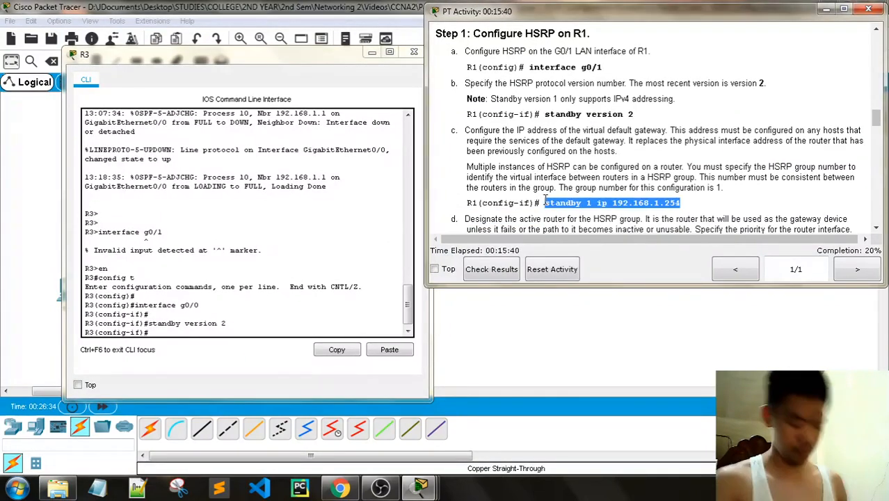
pyautogui.hotkey('ctrl', 'c')
pyautogui.click(271, 344)
pyautogui.rightClick(230, 334)
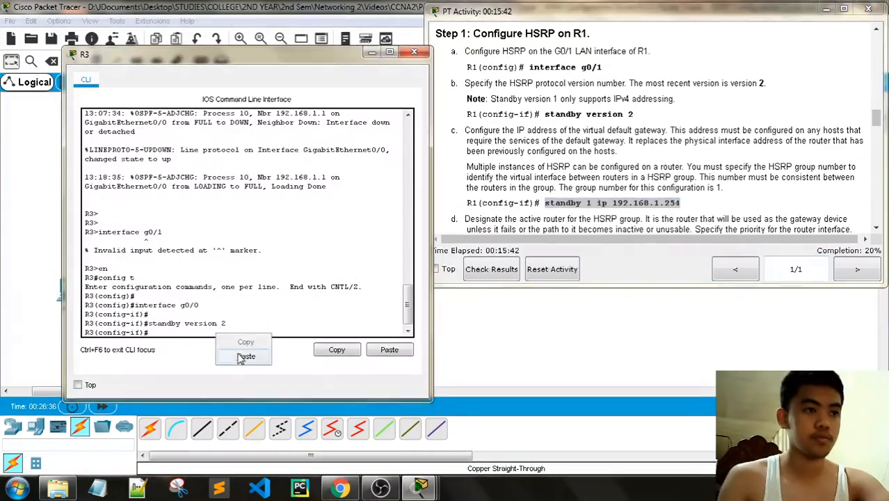
pyautogui.click(244, 348)
pyautogui.press('Return')
# - Scroll the instructions to the verification step and select the show standby command
pyautogui.scroll(-12, 640, 218)
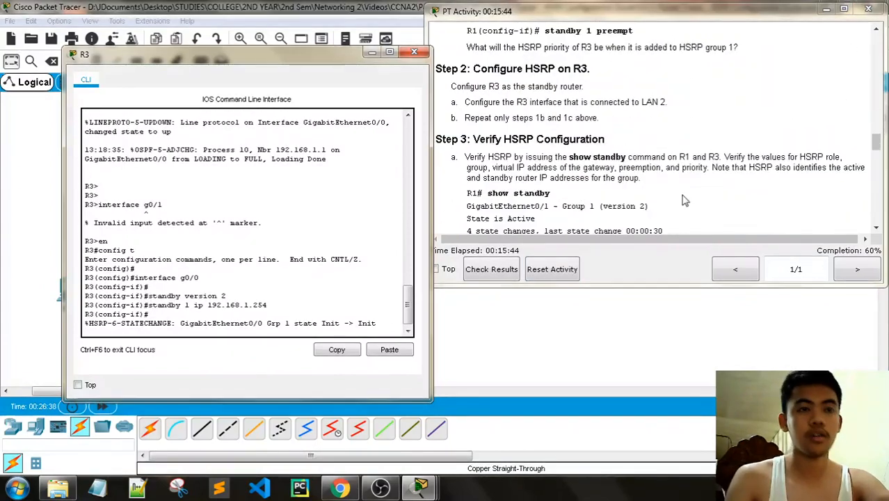
pyautogui.scroll(4, 692, 194)
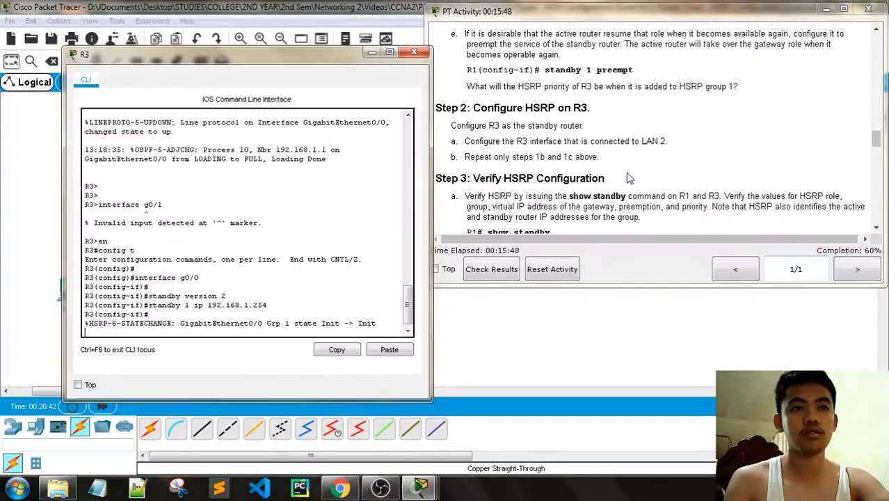
pyautogui.scroll(-1, 637, 167)
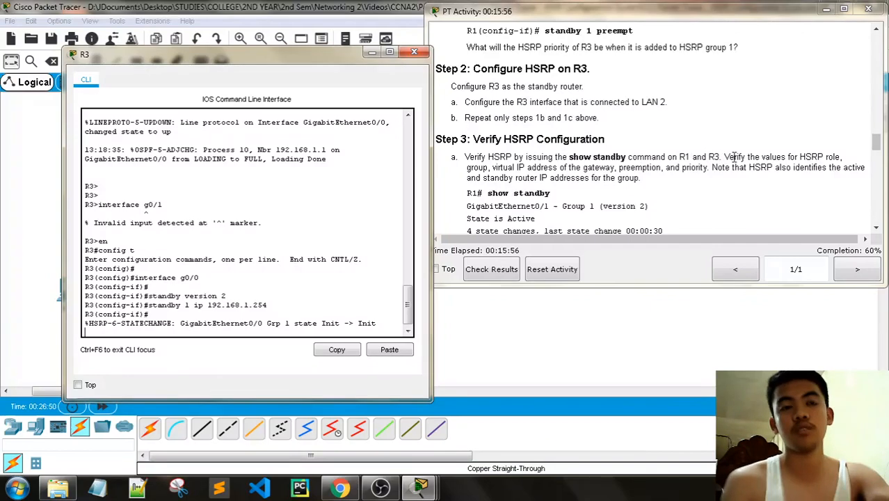
pyautogui.scroll(-1, 754, 160)
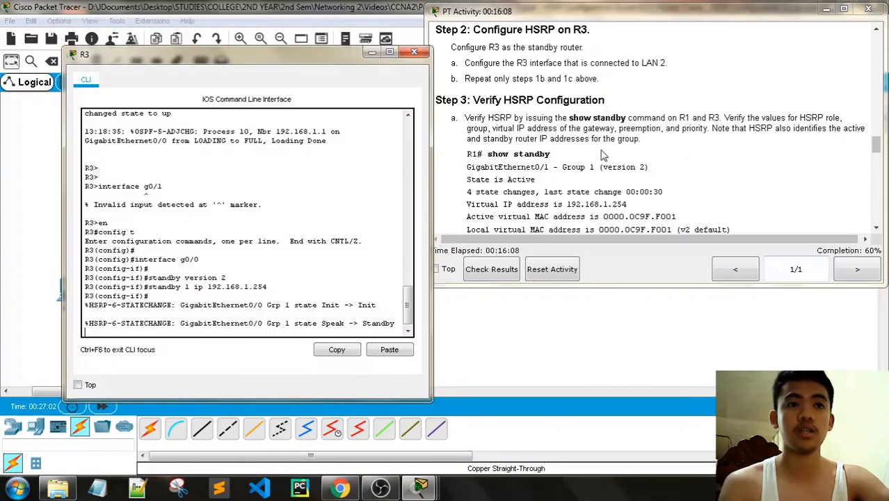
pyautogui.scroll(-2, 607, 130)
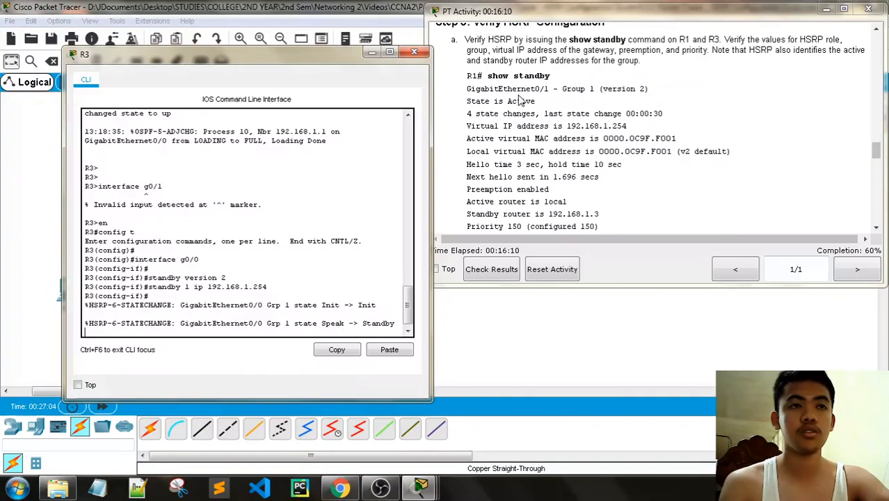
pyautogui.moveTo(551, 76); pyautogui.dragTo(489, 76)
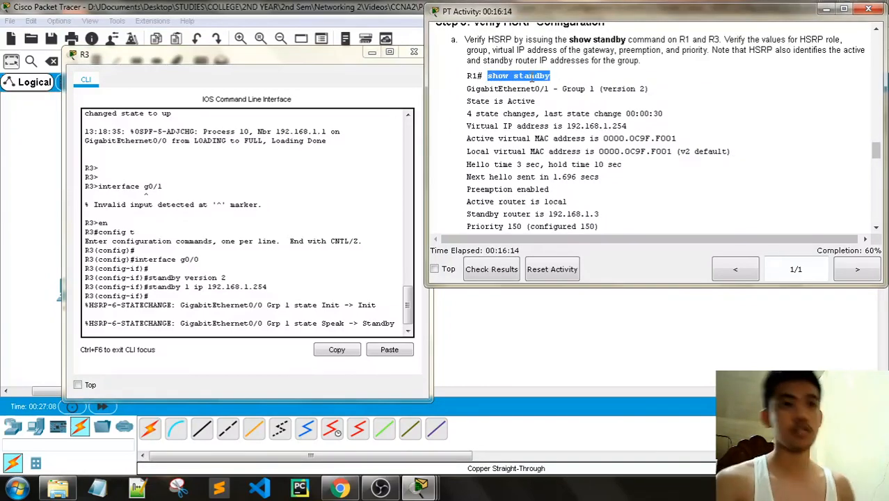
# - Leave configuration mode on R3 and run 'show standby'
pyautogui.click(195, 310)
pyautogui.press('Return')
pyautogui.press('Return')
pyautogui.press('Return')
pyautogui.press('Return')
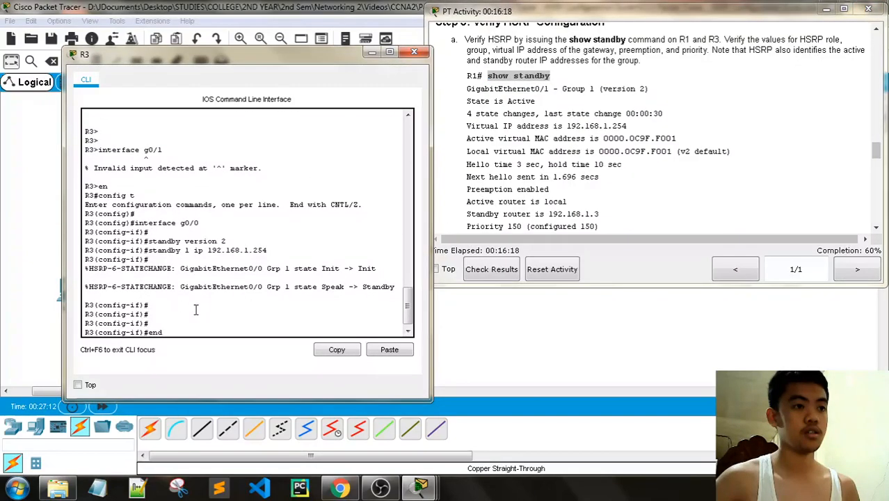
pyautogui.write('end')
pyautogui.press('Return')
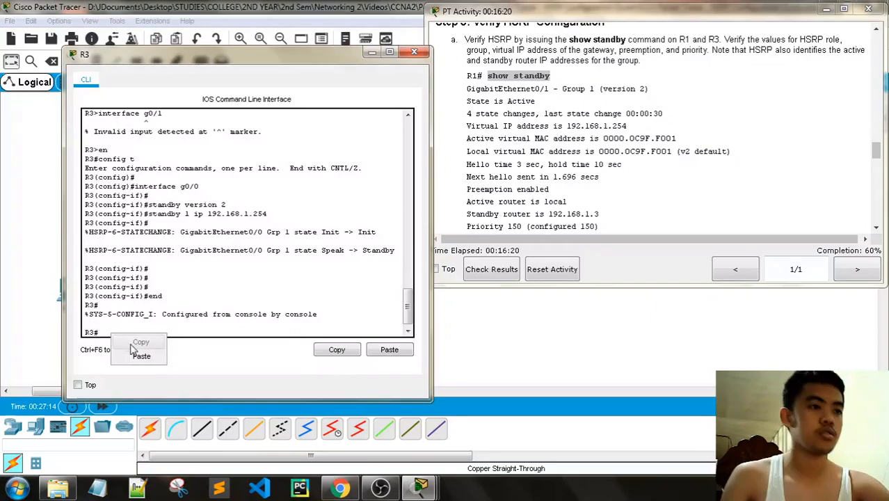
pyautogui.click(141, 355)
pyautogui.press('Return')
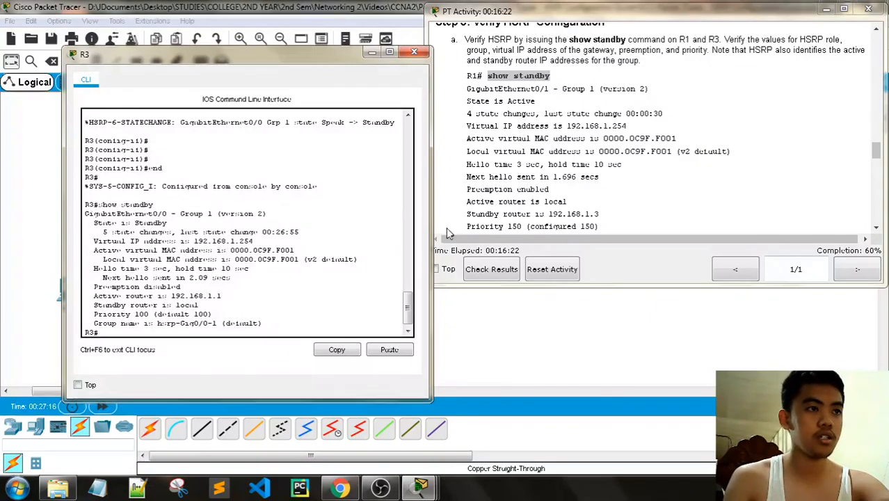
# - Highlight R3's Standby state, active router 192.168.1.1 and Preemption disabled, then close the console
pyautogui.scroll(-5, 610, 167)
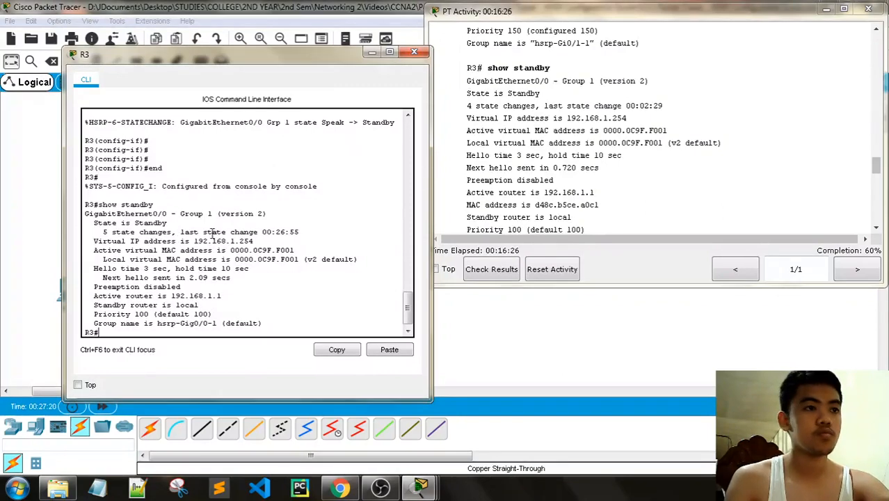
pyautogui.press('Return')
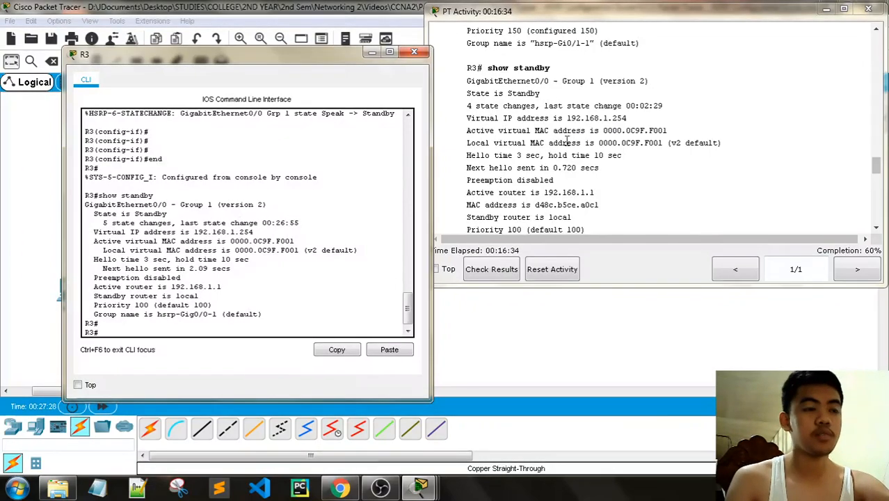
pyautogui.scroll(-1, 572, 134)
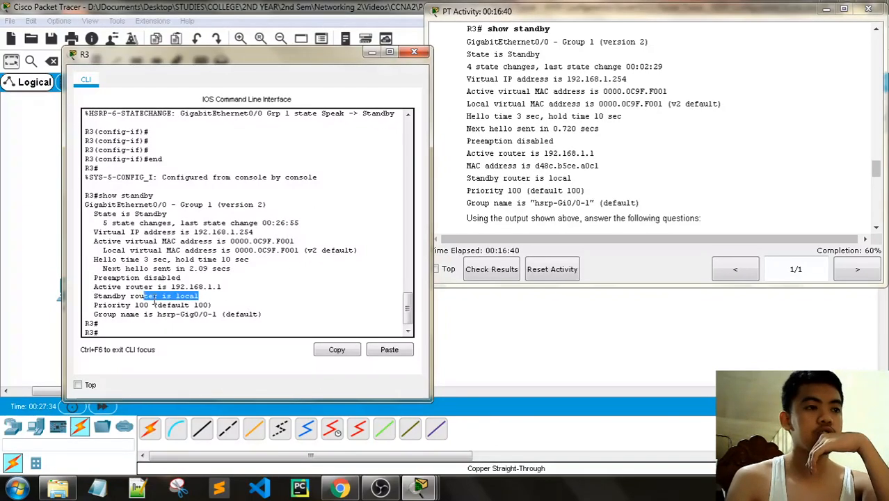
pyautogui.moveTo(155, 300); pyautogui.dragTo(91, 301)
pyautogui.click(185, 294)
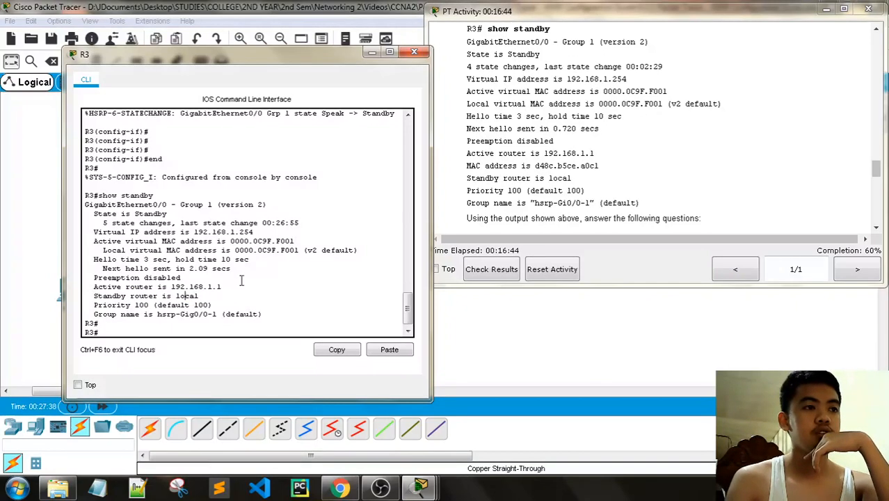
pyautogui.moveTo(223, 287); pyautogui.dragTo(103, 287)
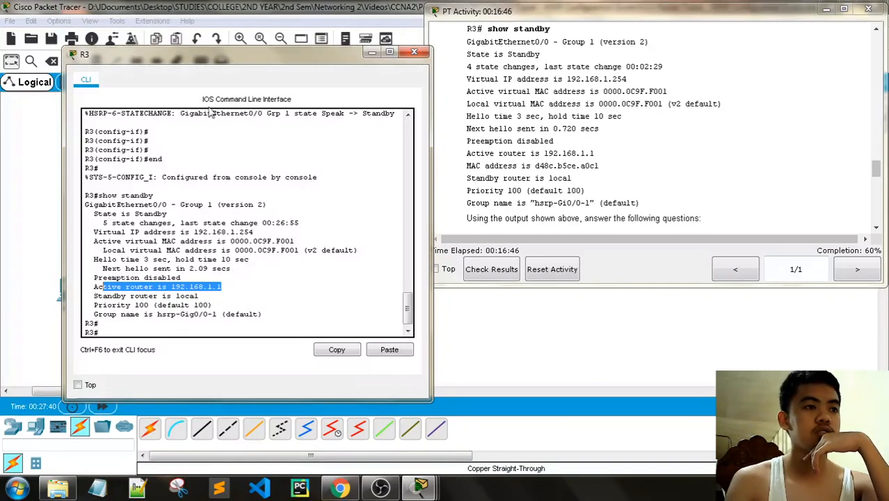
pyautogui.moveTo(217, 54); pyautogui.dragTo(278, 57)
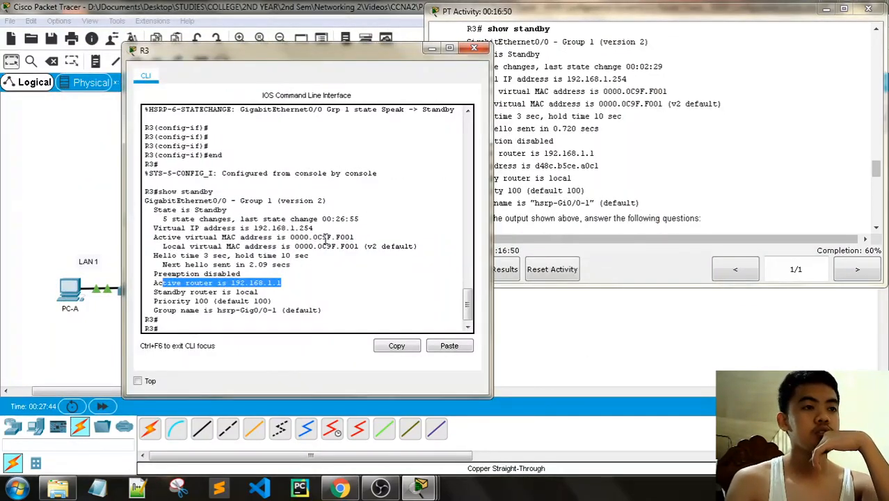
pyautogui.moveTo(240, 274); pyautogui.dragTo(213, 276)
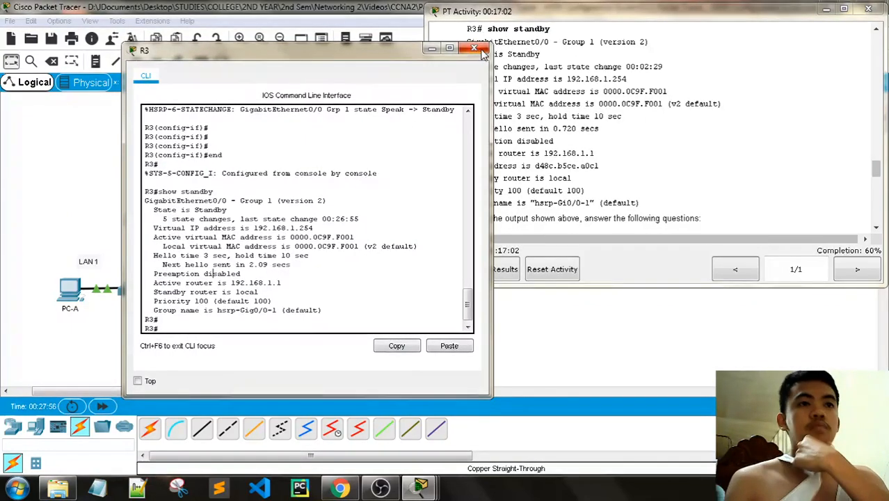
pyautogui.click(473, 48)
# - Open R1's console, leave configuration mode and run 'show standby'
pyautogui.click(70, 291)
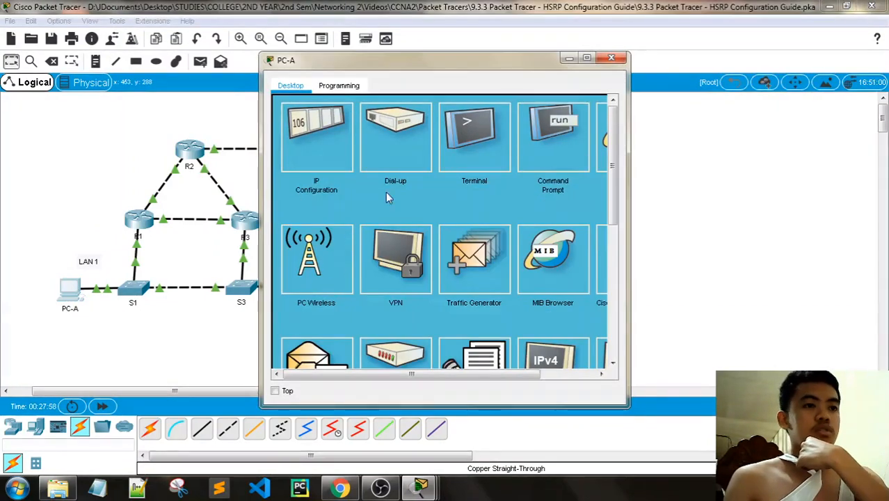
pyautogui.click(611, 57)
pyautogui.click(128, 218)
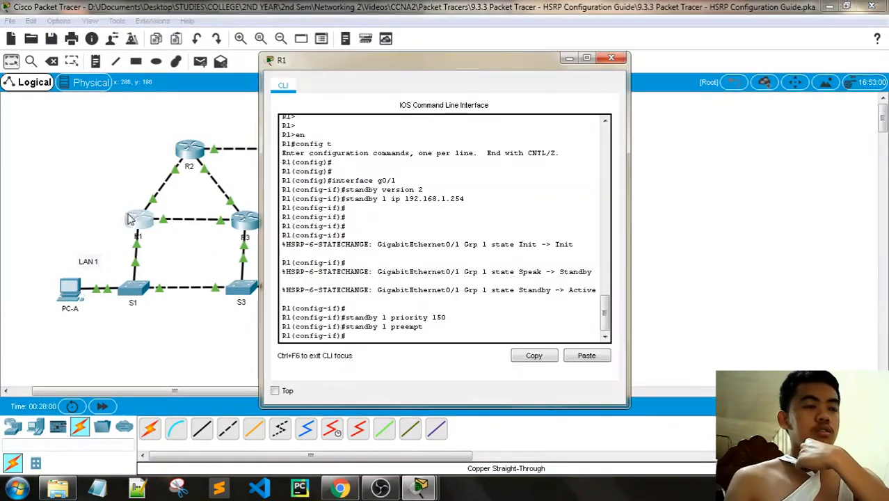
pyautogui.write('end')
pyautogui.press('Return')
pyautogui.rightClick(357, 338)
pyautogui.click(386, 360)
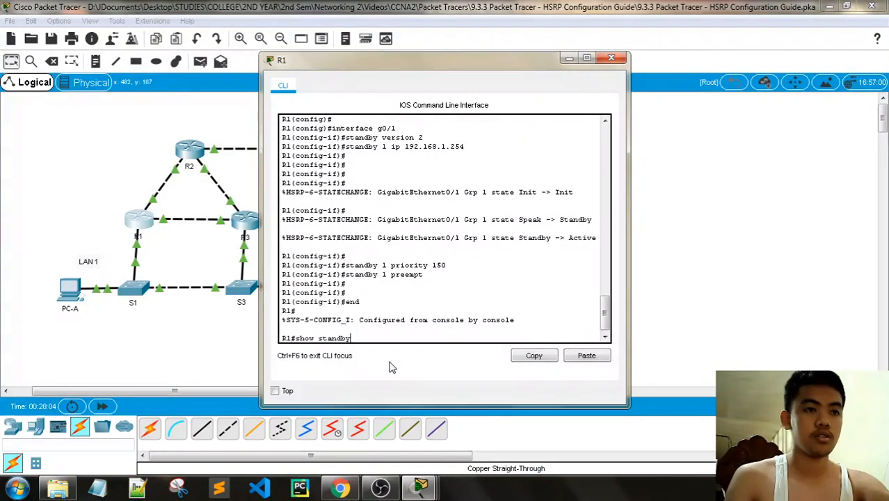
pyautogui.press('Return')
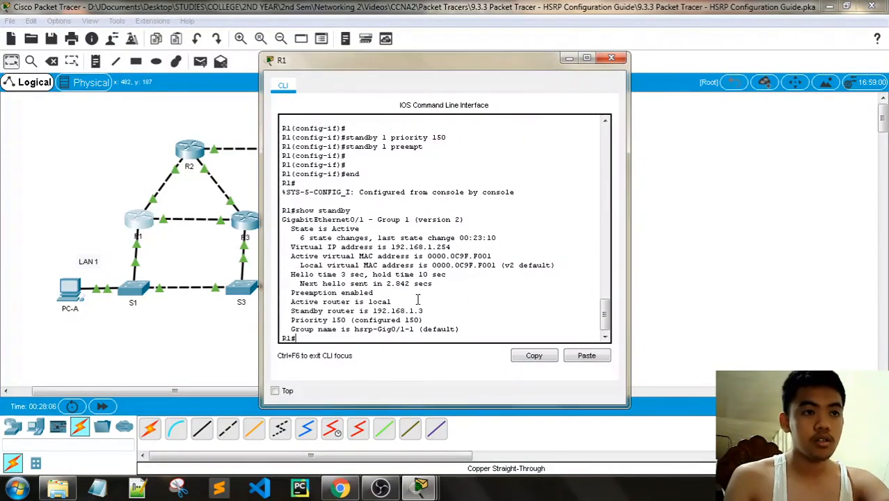
# - Highlight R1's 'Active router is local' and virtual IP 192.168.1.254 lines
pyautogui.moveTo(417, 301)
pyautogui.mouseDown()
pyautogui.moveTo(256, 302)
pyautogui.moveTo(423, 311)
pyautogui.mouseUp()
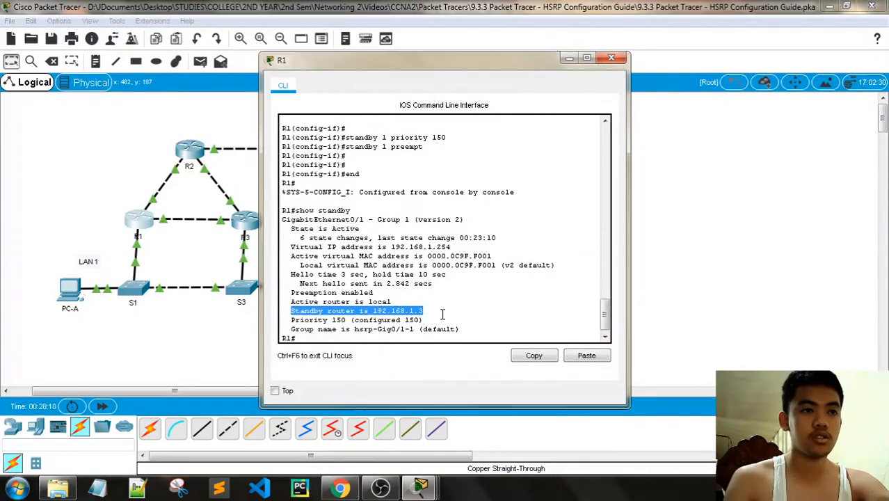
pyautogui.moveTo(394, 54); pyautogui.dragTo(453, 38)
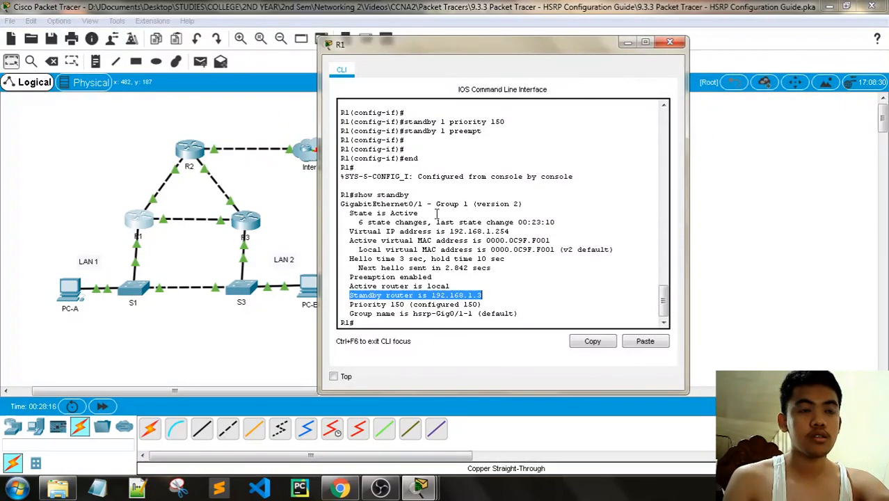
pyautogui.moveTo(508, 231); pyautogui.dragTo(350, 232)
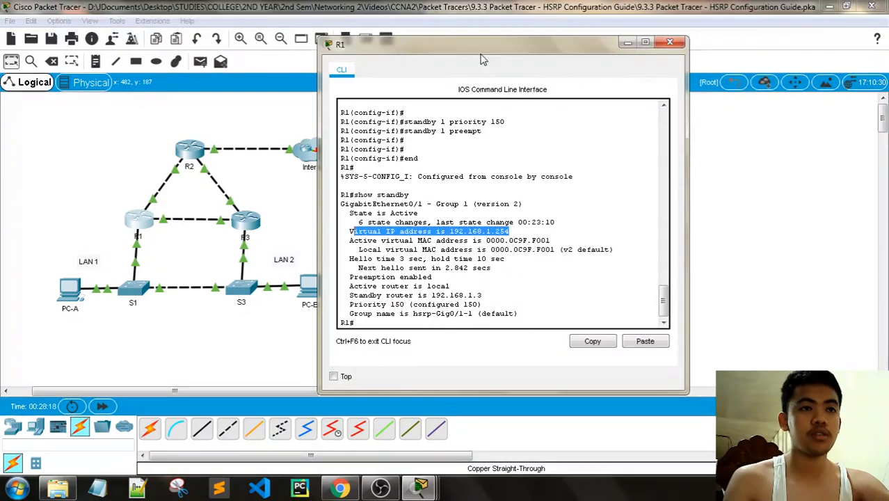
pyautogui.moveTo(487, 63); pyautogui.dragTo(200, 64)
pyautogui.click(423, 456)
pyautogui.click(421, 488)
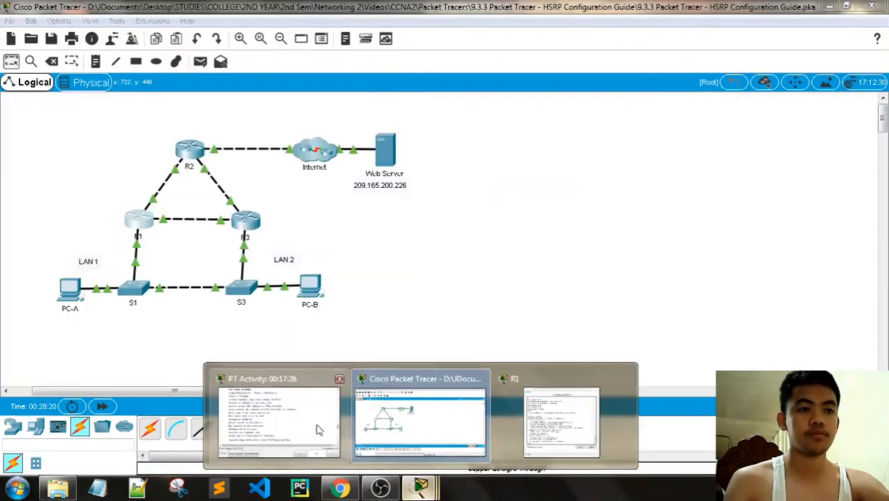
# - Point out the virtual MAC address 0000.0C9F.F001 in R1's show standby output
pyautogui.click(315, 427)
pyautogui.scroll(-5, 647, 179)
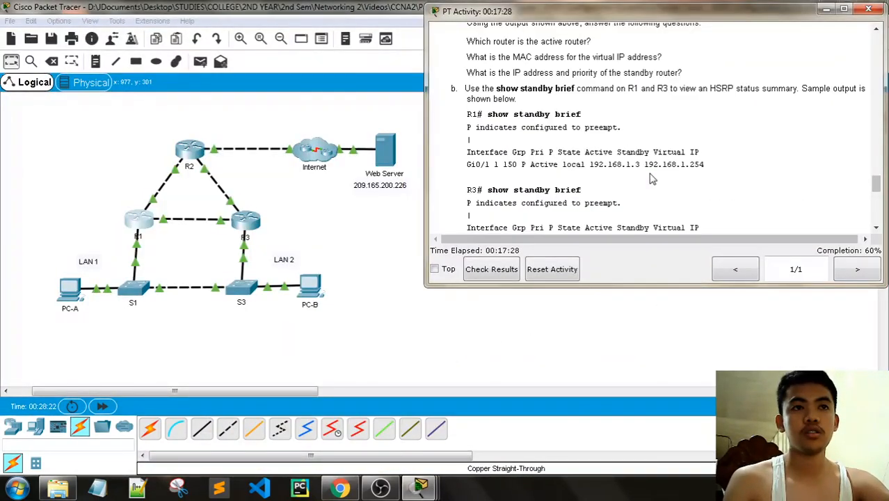
pyautogui.scroll(-6, 656, 159)
pyautogui.scroll(5, 658, 161)
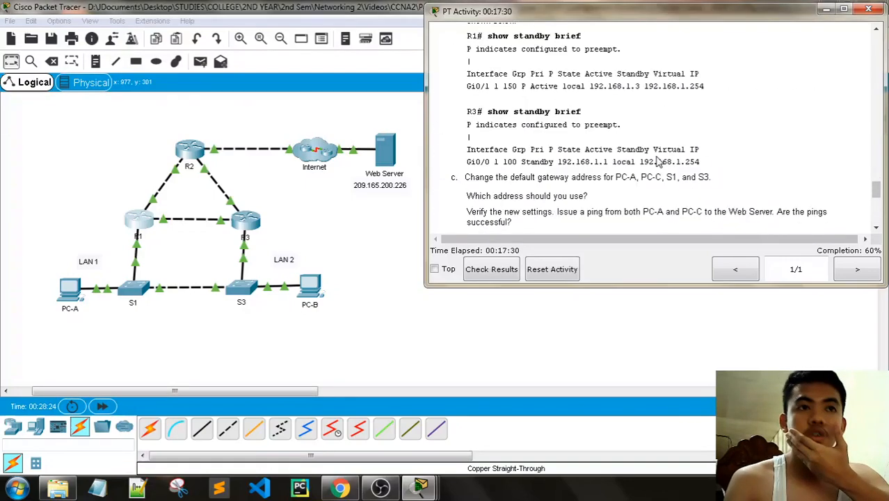
pyautogui.scroll(2, 590, 106)
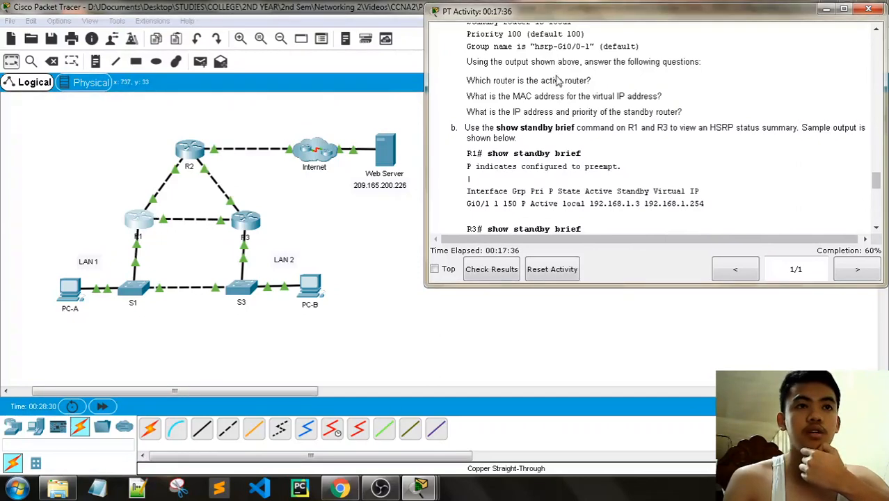
pyautogui.click(162, 209)
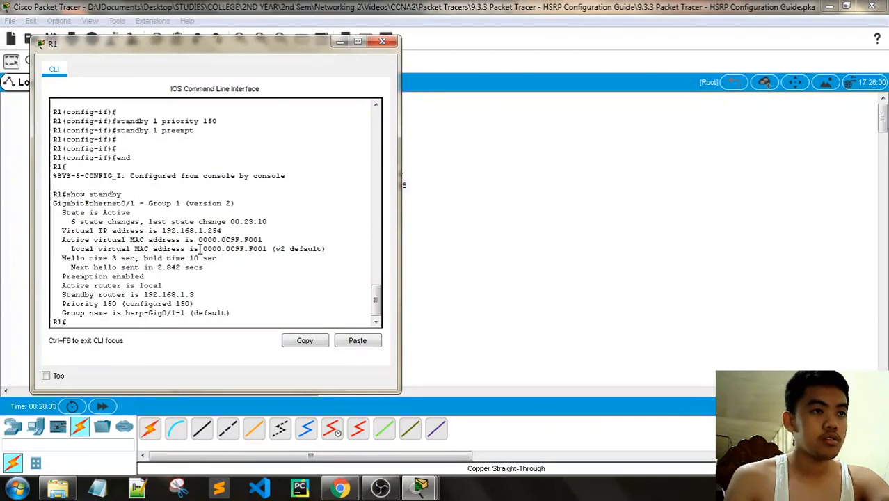
pyautogui.moveTo(130, 240); pyautogui.dragTo(263, 240)
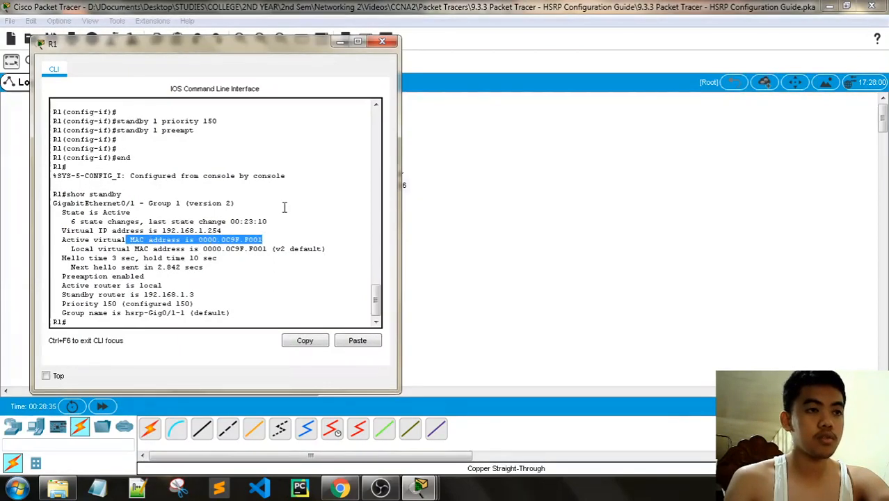
pyautogui.click(386, 43)
# - Point out standby router 192.168.1.3 in R1's output, then briefly check R3's console
pyautogui.moveTo(420, 487)
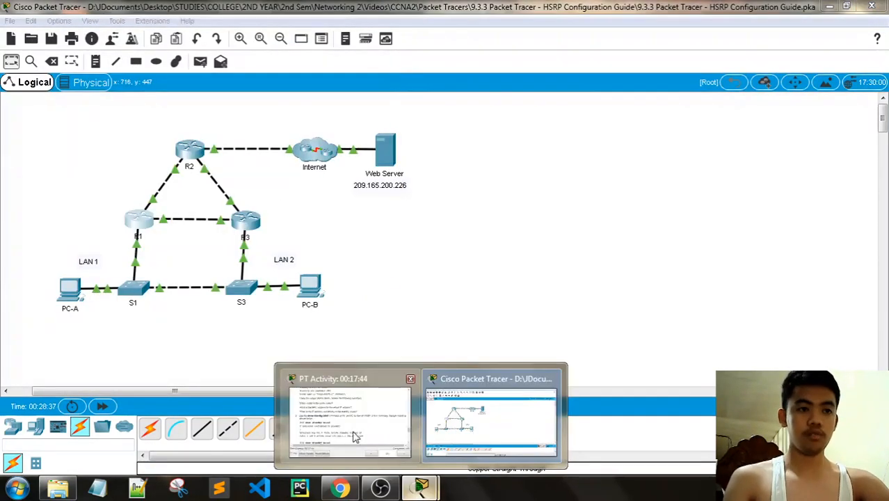
pyautogui.click(347, 411)
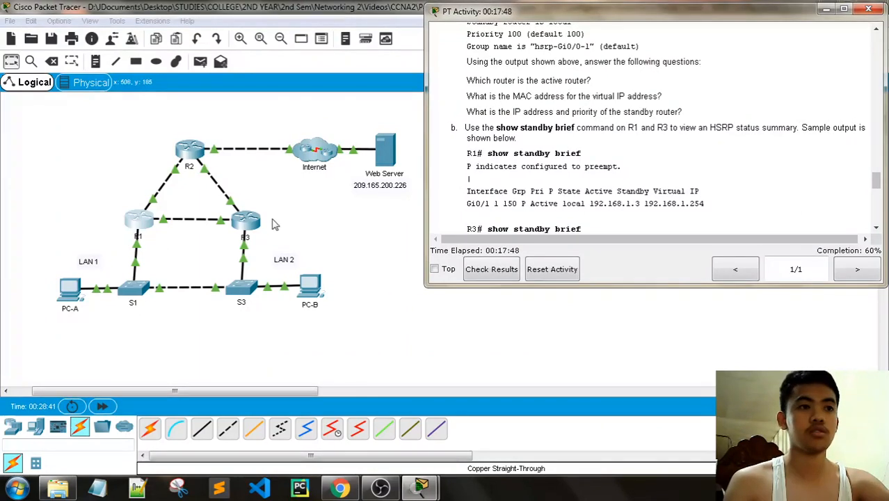
pyautogui.click(149, 224)
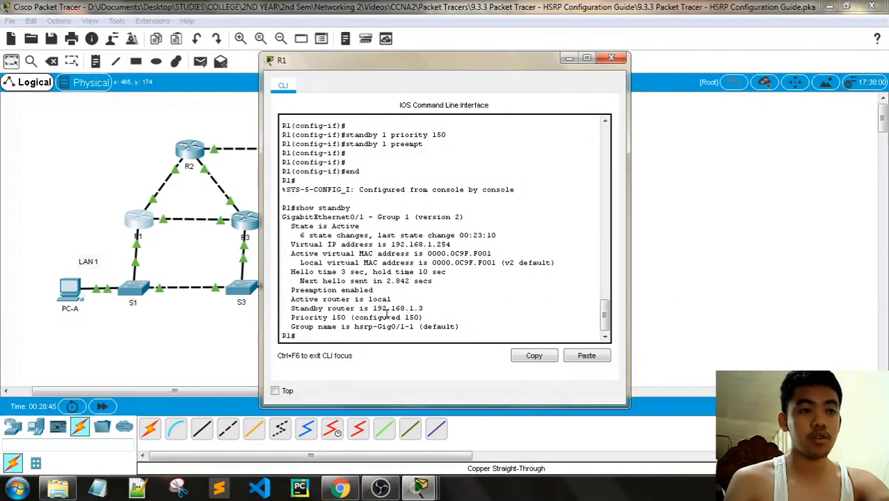
pyautogui.moveTo(418, 308); pyautogui.dragTo(373, 308)
pyautogui.click(611, 57)
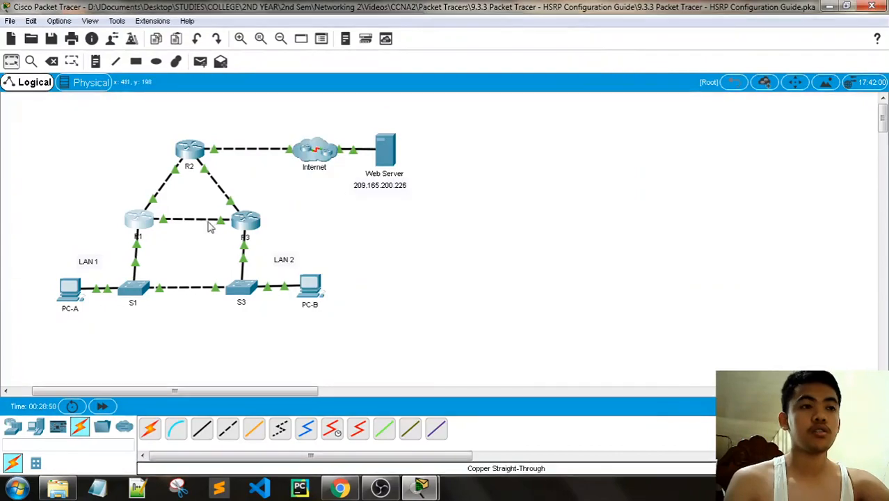
pyautogui.click(240, 222)
pyautogui.click(612, 57)
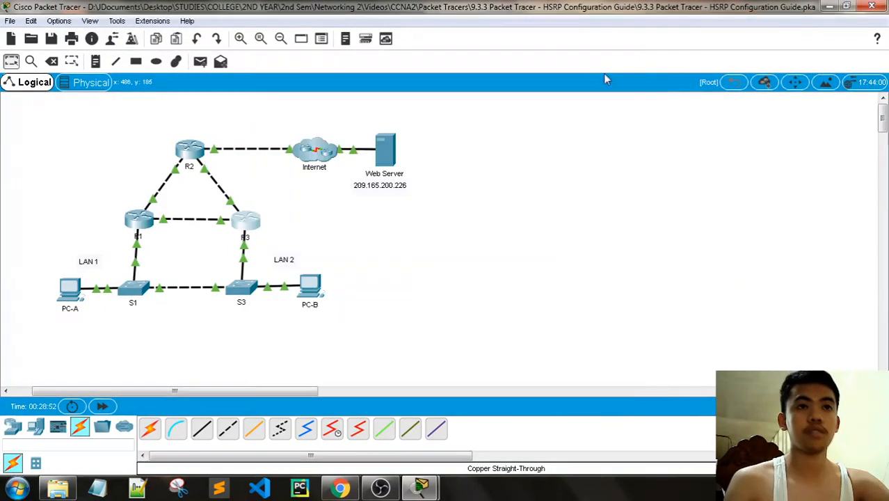
# - Select 'show standby brief' in the instructions and reopen R1's console
pyautogui.scroll(-3, 571, 184)
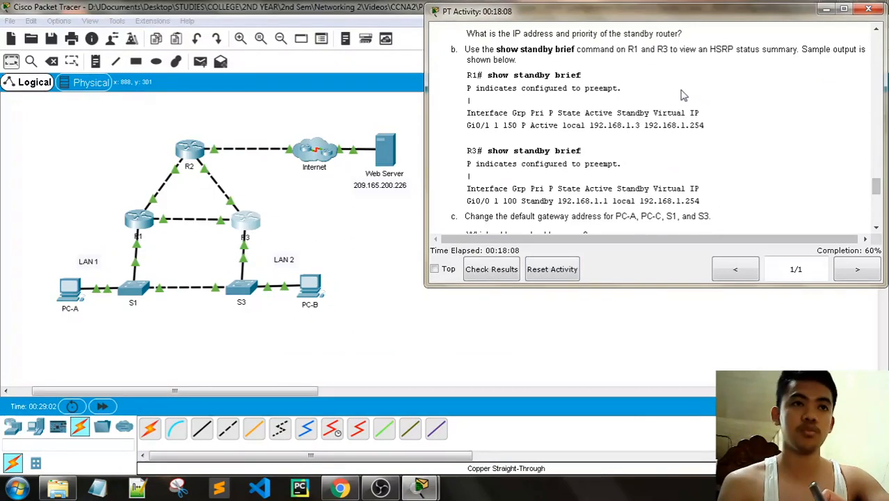
pyautogui.moveTo(580, 74); pyautogui.dragTo(491, 74)
pyautogui.hotkey('ctrl', 'c')
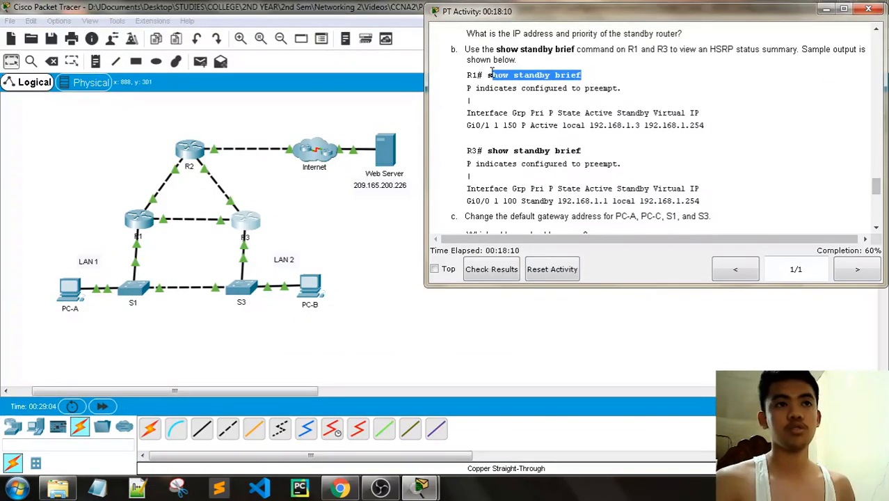
pyautogui.click(141, 221)
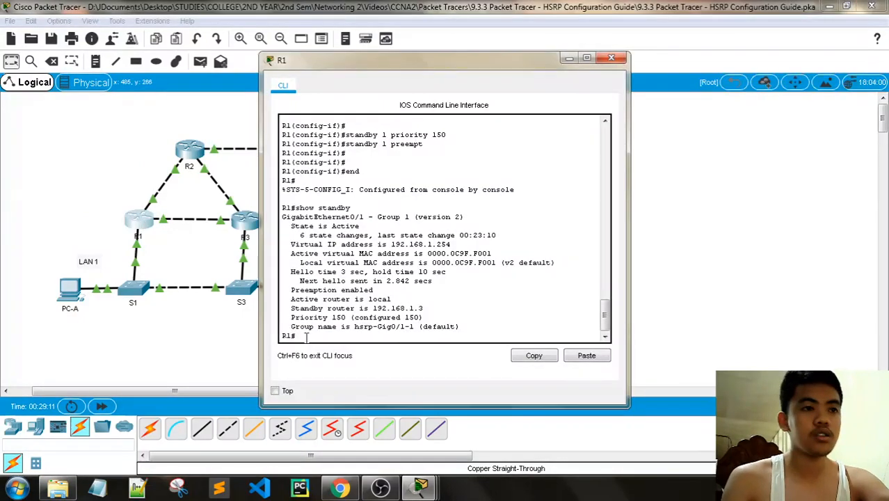
# - Run 'show standby brief' on R1 and highlight its Active state and column headings
pyautogui.rightClick(307, 341)
pyautogui.click(336, 361)
pyautogui.press('Return')
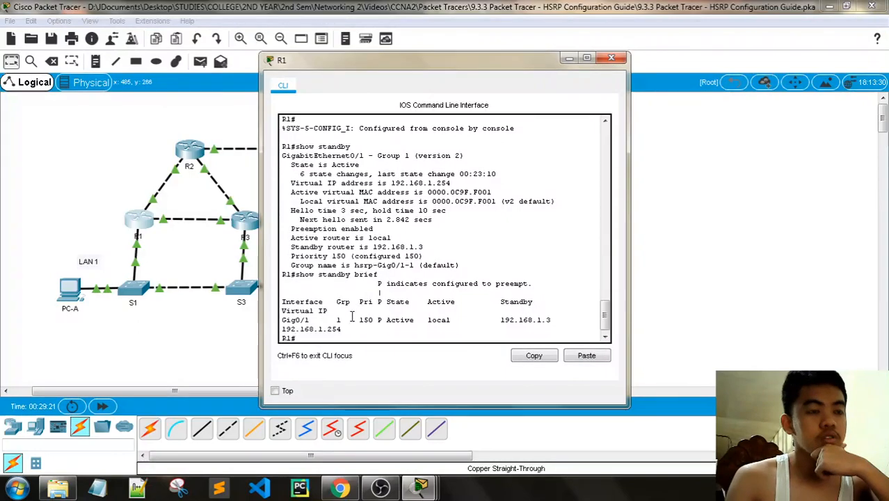
pyautogui.doubleClick(400, 320)
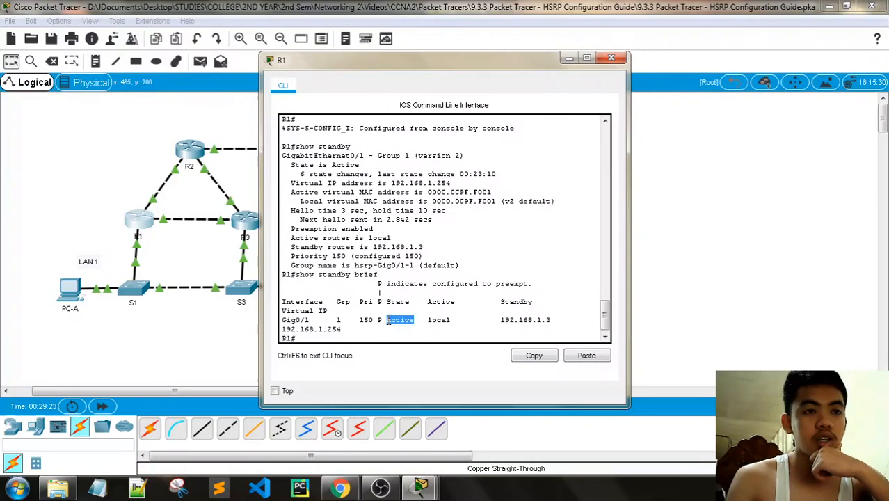
pyautogui.click(452, 327)
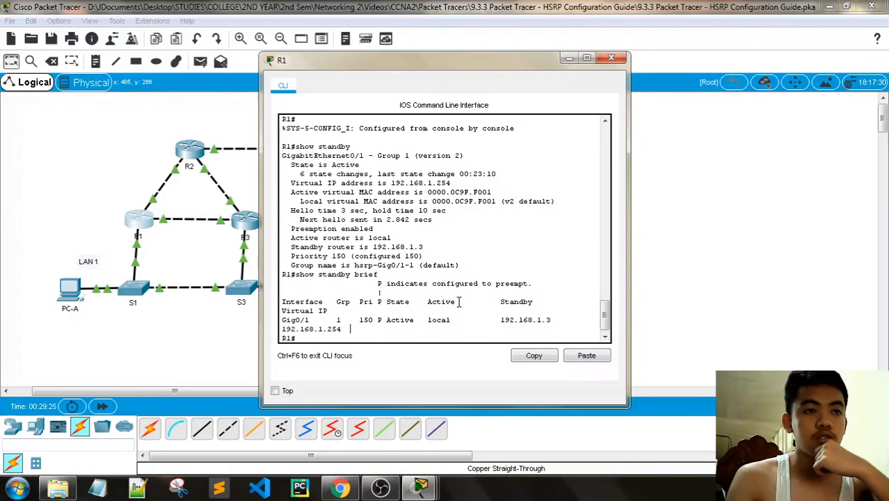
pyautogui.moveTo(452, 312); pyautogui.dragTo(428, 302)
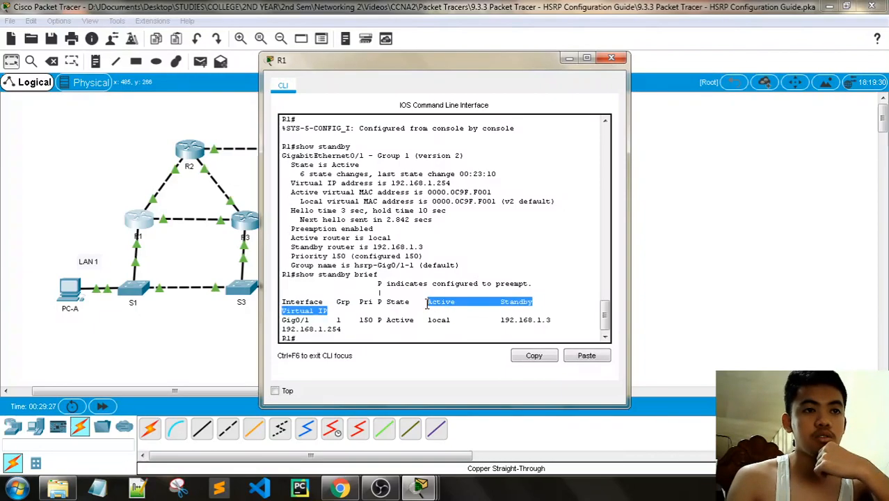
pyautogui.click(500, 306)
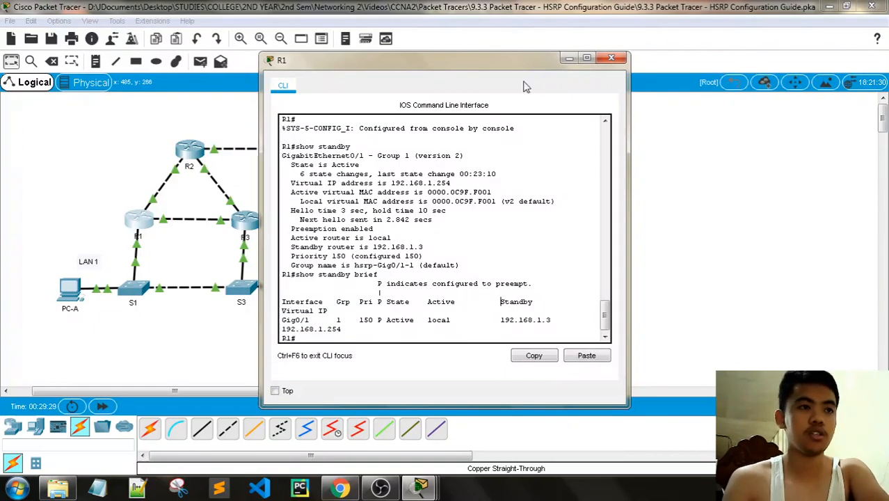
pyautogui.click(613, 57)
# - Run 'show standby brief' on R3, showing Standby with priority 100 and active 192.168.1.1
pyautogui.click(245, 222)
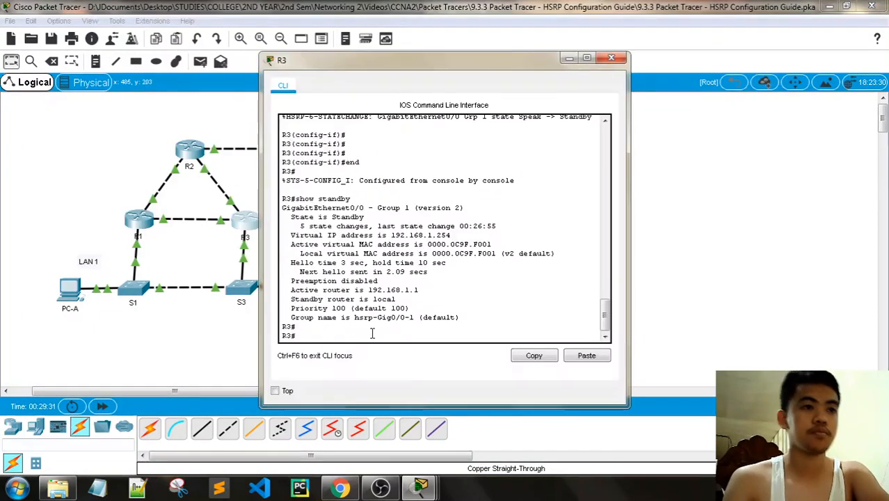
pyautogui.rightClick(359, 338)
pyautogui.click(390, 354)
pyautogui.press('Return')
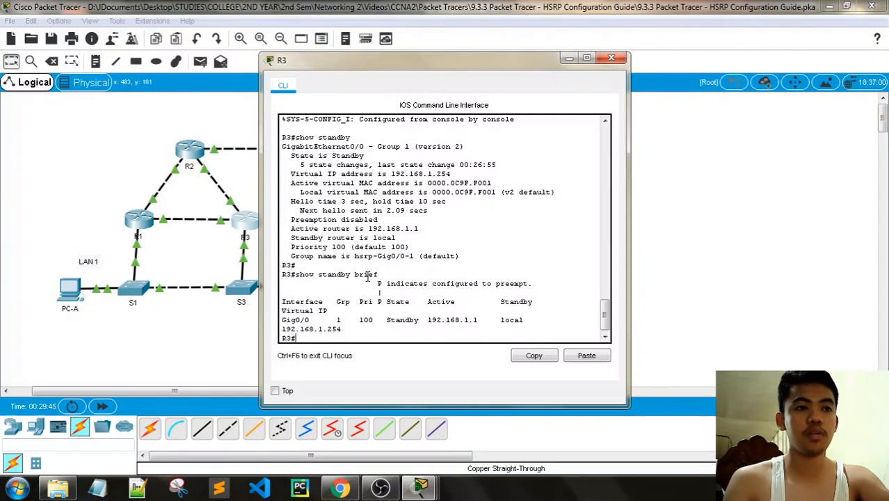
pyautogui.click(612, 57)
# - Scroll the activity instructions to the addressing table
pyautogui.moveTo(420, 487)
pyautogui.click(306, 417)
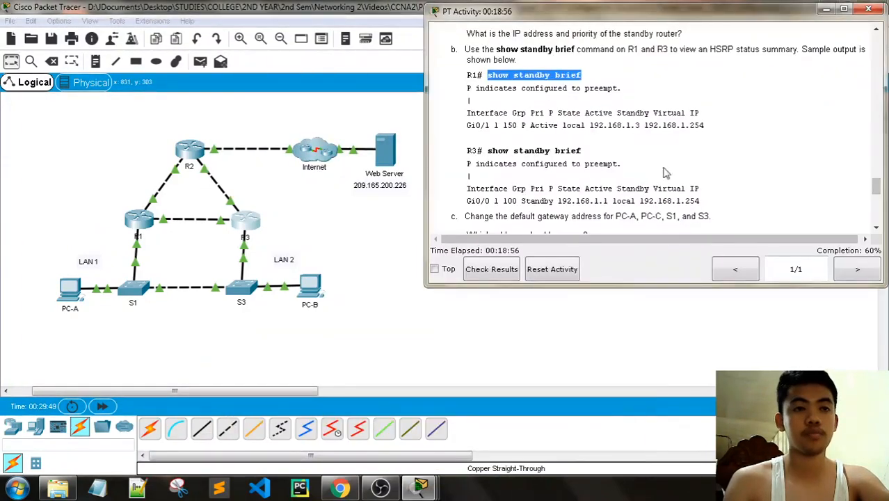
pyautogui.scroll(-3, 668, 171)
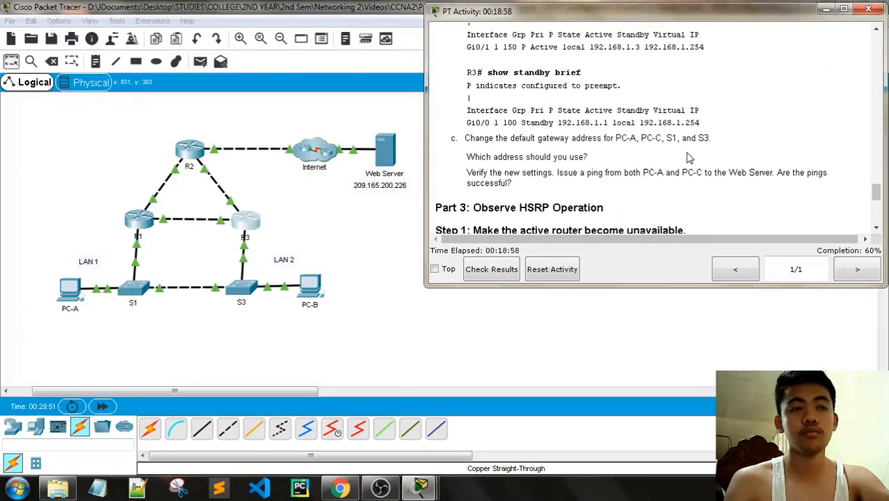
pyautogui.scroll(2, 687, 158)
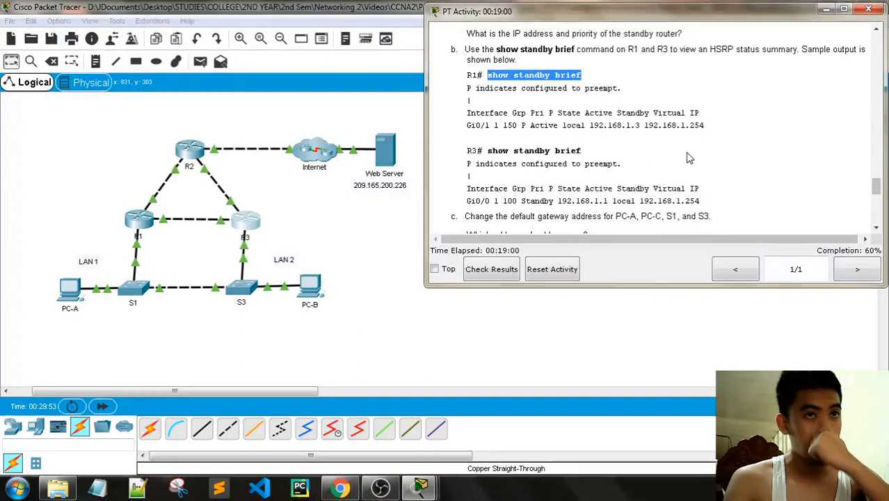
pyautogui.scroll(-1, 646, 181)
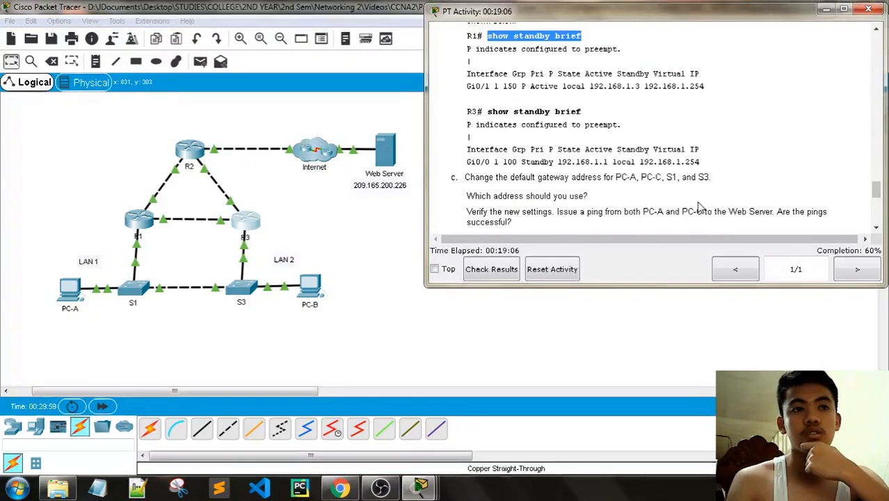
pyautogui.scroll(-1, 689, 207)
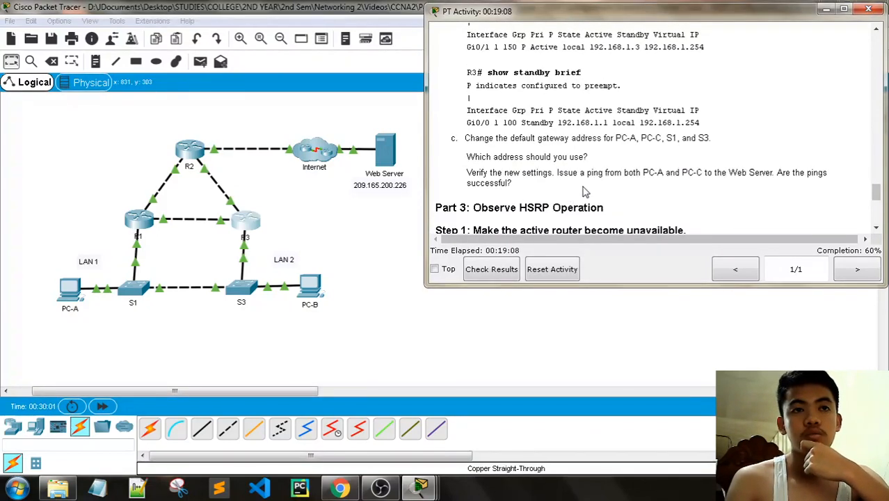
pyautogui.scroll(-3, 779, 194)
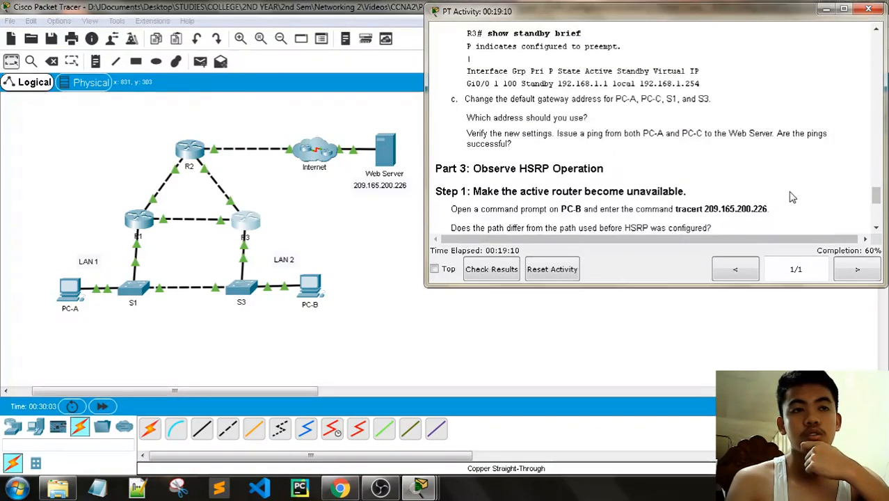
pyautogui.scroll(1, 791, 198)
pyautogui.scroll(2, 790, 198)
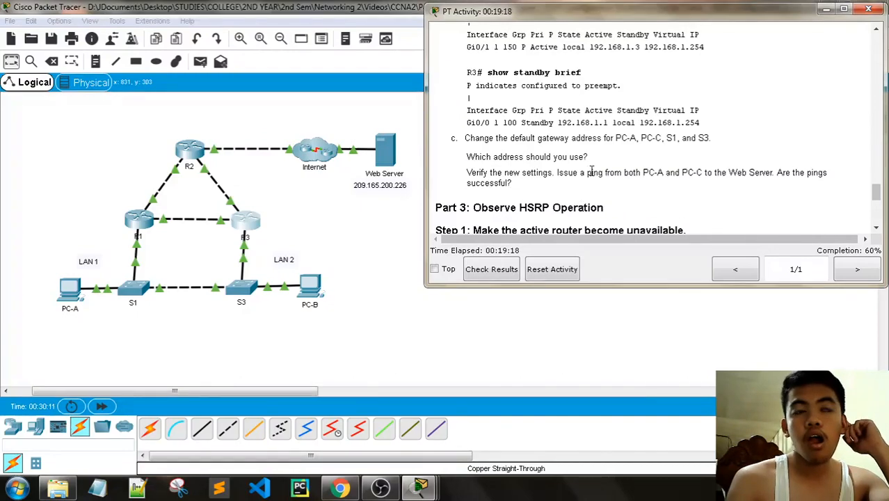
pyautogui.scroll(5, 649, 120)
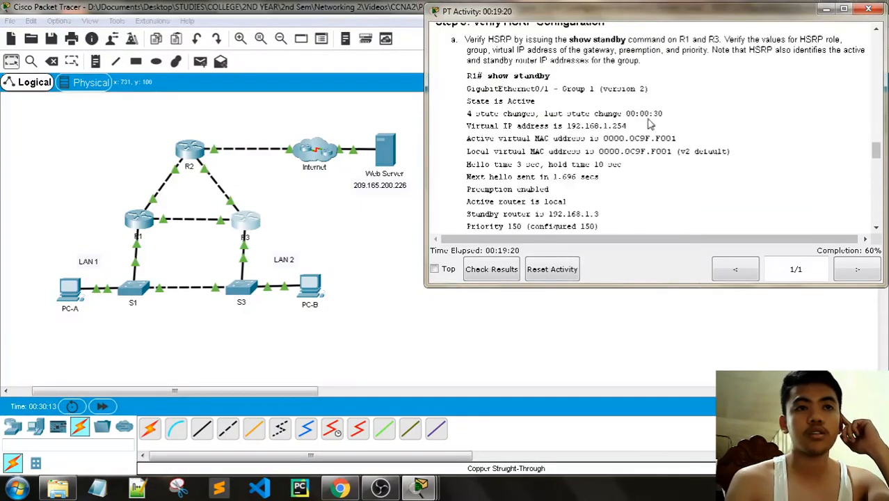
pyautogui.scroll(20, 649, 123)
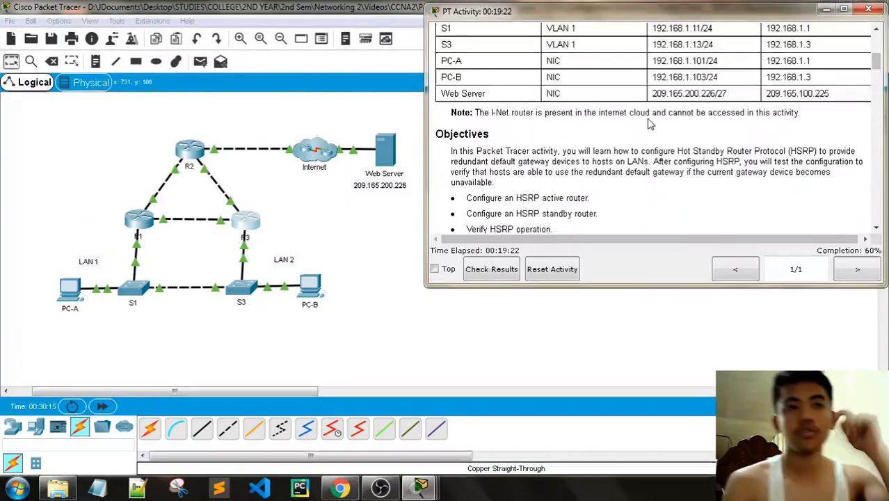
pyautogui.scroll(2, 649, 123)
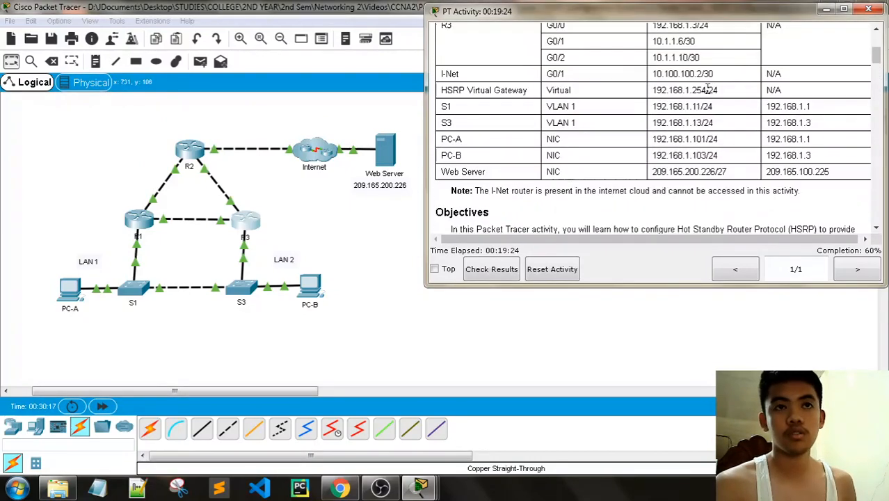
# - Copy HSRP virtual gateway 192.168.1.254 from the table and open PC-A's window
pyautogui.moveTo(708, 89); pyautogui.dragTo(652, 91)
pyautogui.hotkey('ctrl', 'c')
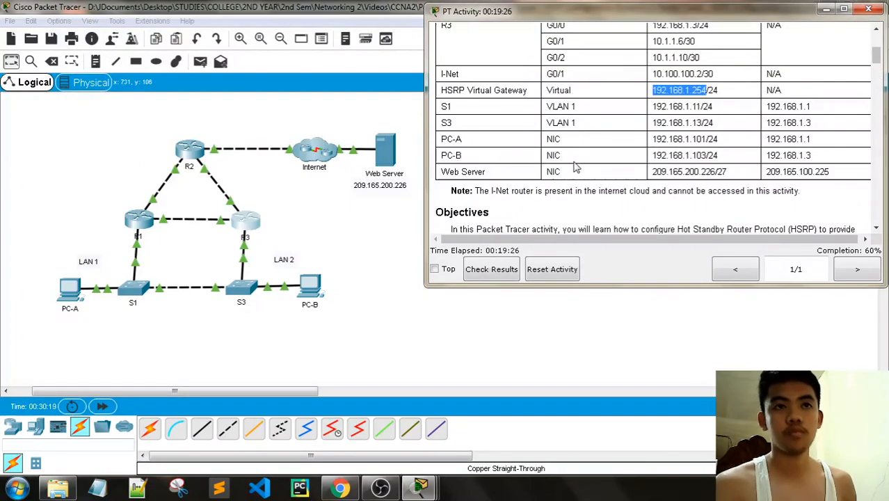
pyautogui.scroll(-20, 574, 167)
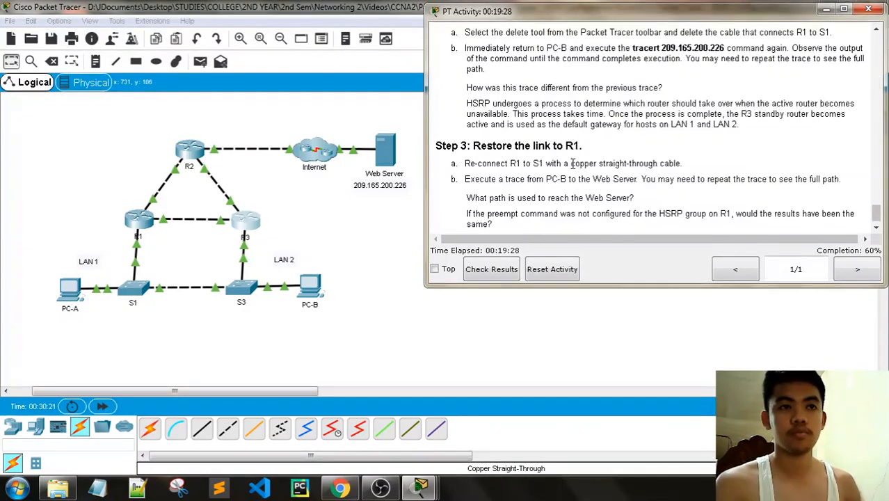
pyautogui.scroll(-1, 573, 164)
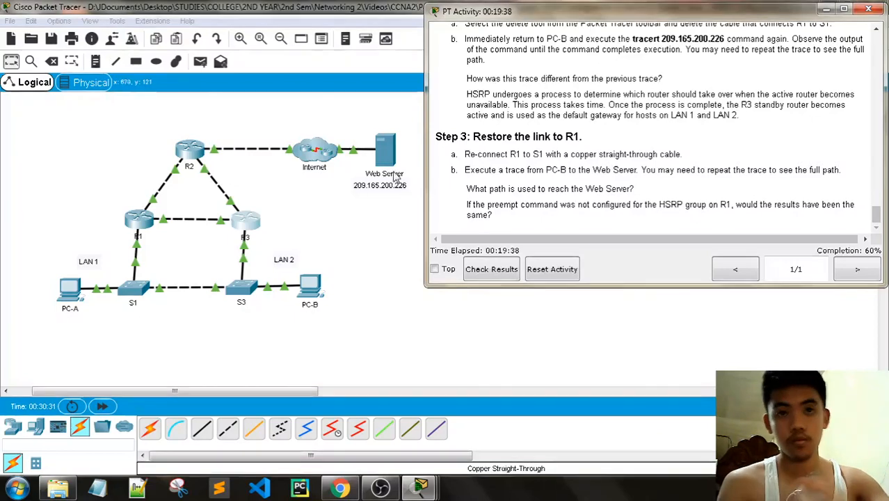
pyautogui.click(72, 292)
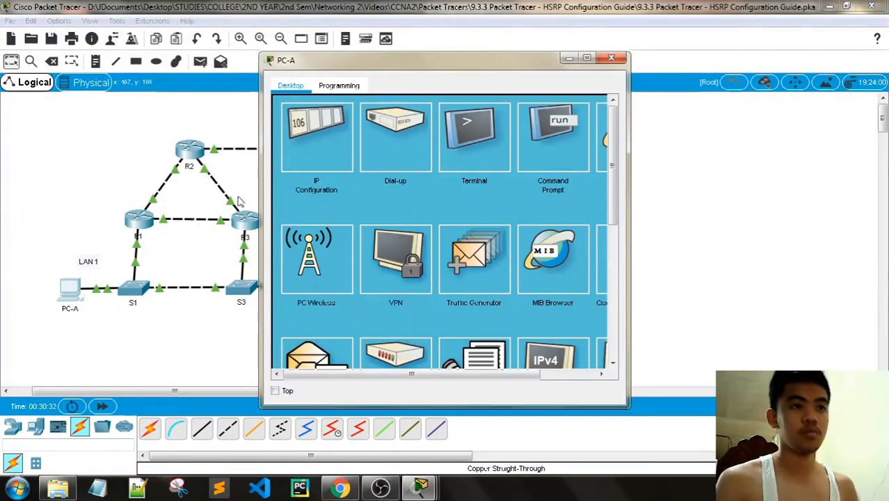
# - Replace PC-A's default gateway 192.168.1.1 with 192.168.1.254
pyautogui.click(338, 132)
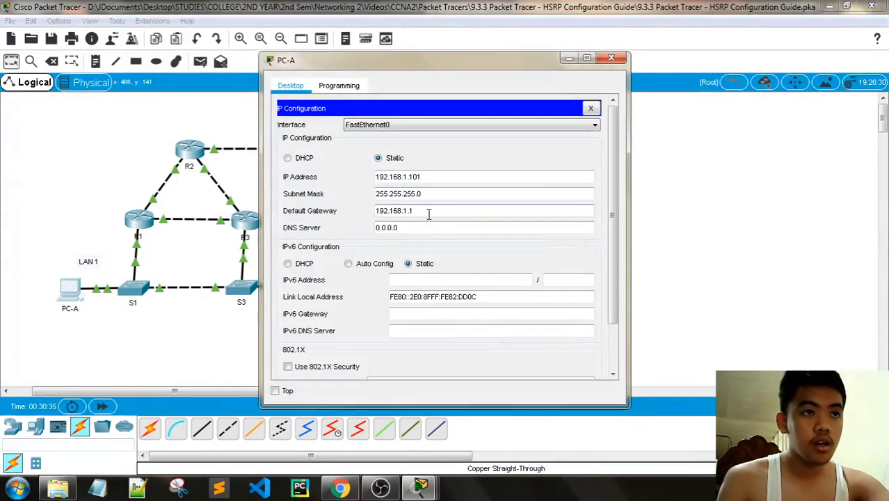
pyautogui.moveTo(426, 212); pyautogui.dragTo(371, 211)
pyautogui.rightClick(397, 212)
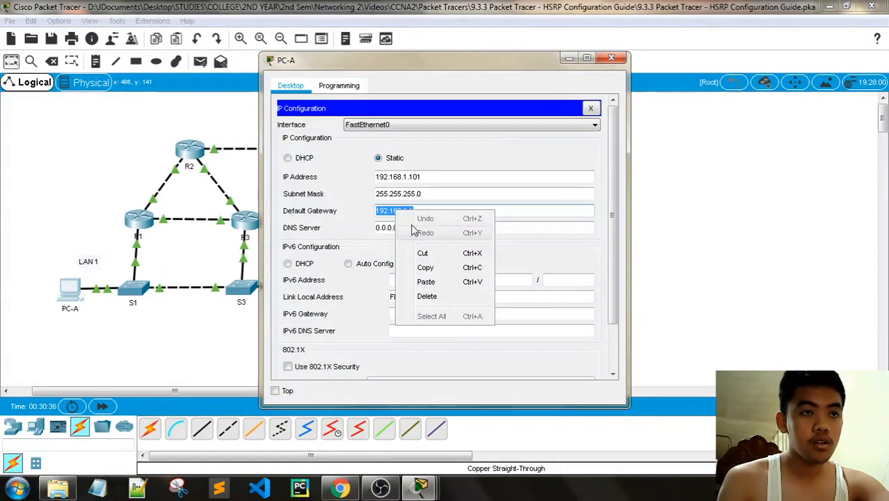
pyautogui.click(426, 281)
pyautogui.click(611, 58)
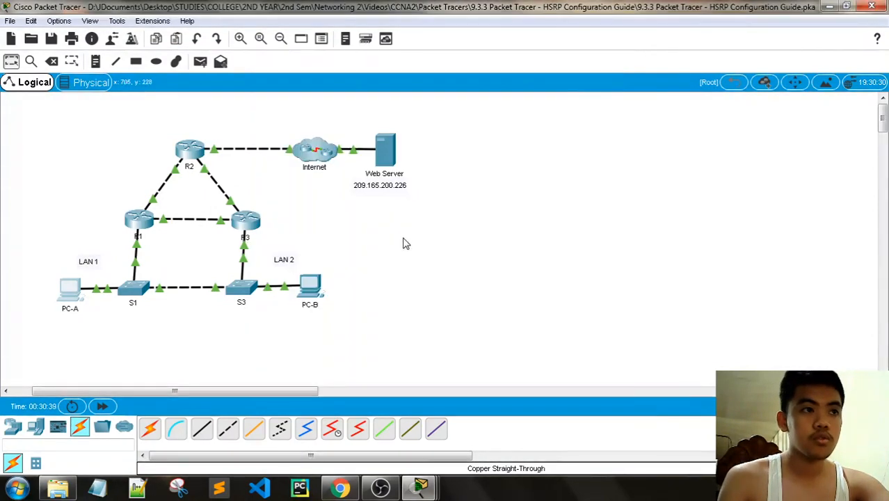
# - Replace PC-B's default gateway 192.168.1.3 with 192.168.1.254
pyautogui.click(312, 287)
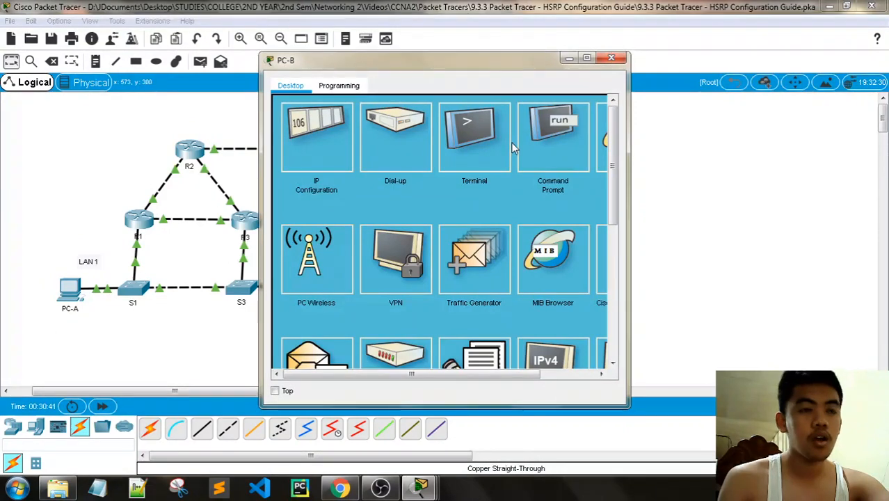
pyautogui.click(313, 132)
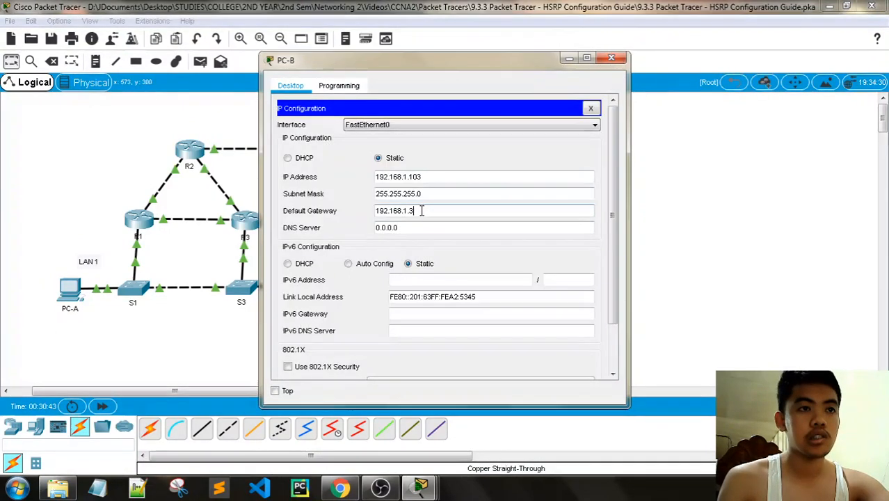
pyautogui.doubleClick(398, 211)
pyautogui.rightClick(398, 211)
pyautogui.click(412, 282)
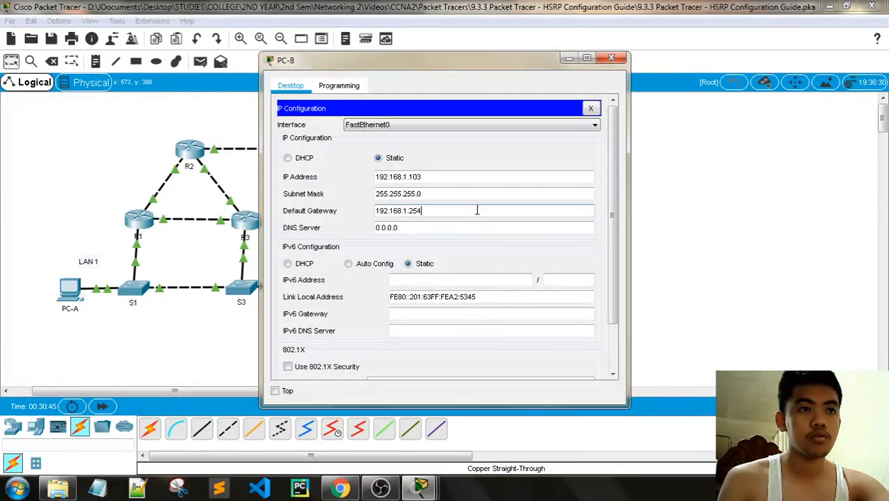
pyautogui.click(611, 57)
# - On S1, enter global configuration and apply ip default-gateway 192.168.1.254
pyautogui.click(133, 288)
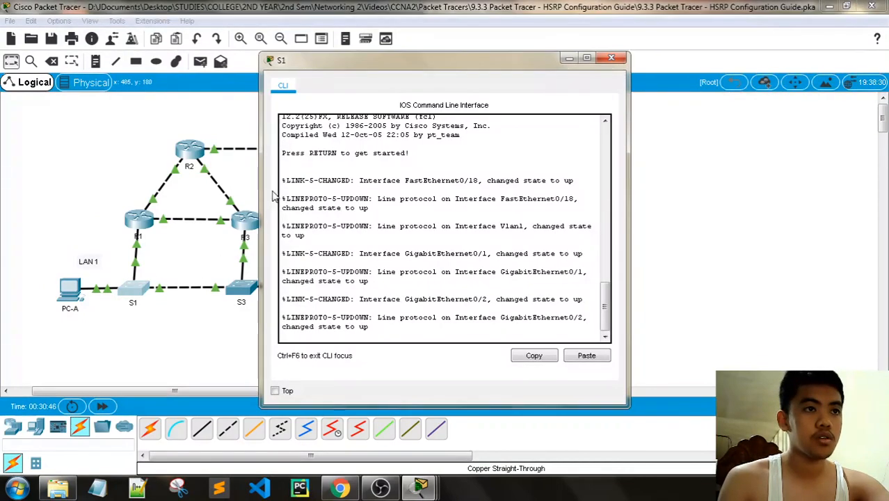
pyautogui.press('Return')
pyautogui.press('Return')
pyautogui.press('Return')
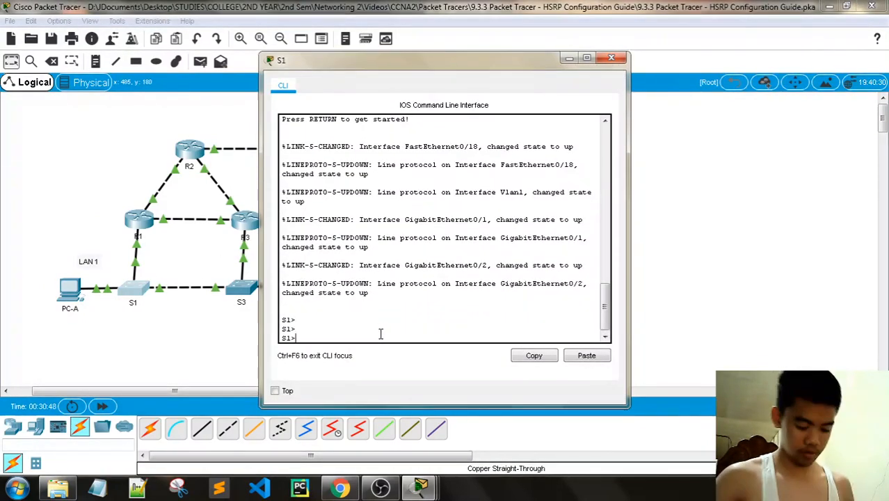
pyautogui.write('en')
pyautogui.press('Return')
pyautogui.write('config t')
pyautogui.press('Return')
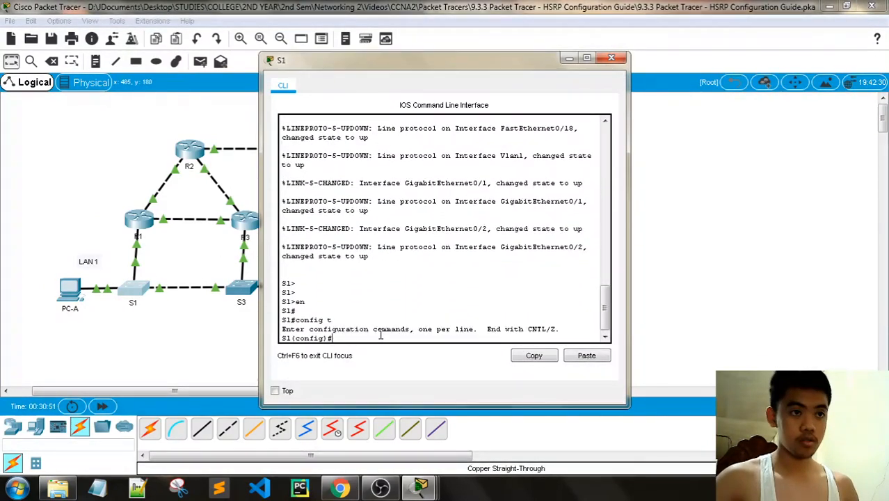
pyautogui.press('Return')
pyautogui.write('ip-default')
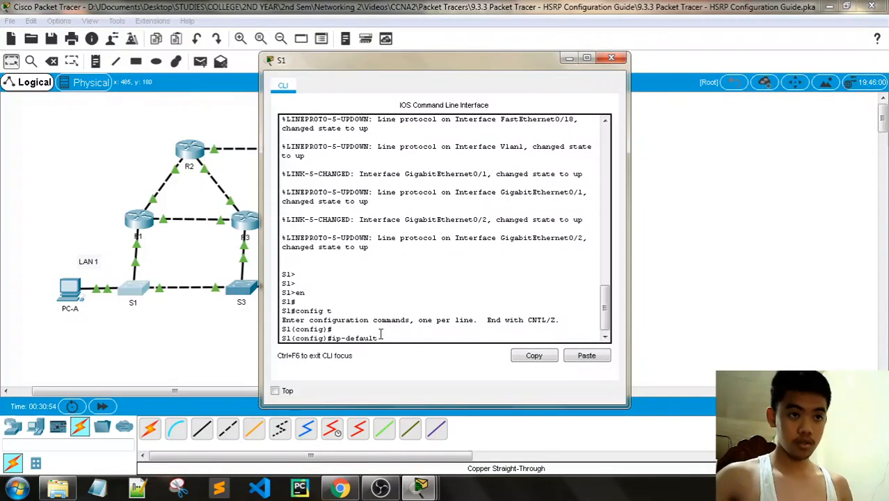
pyautogui.press('BackSpace')
pyautogui.press('BackSpace')
pyautogui.press('BackSpace')
pyautogui.press('BackSpace')
pyautogui.press('BackSpace')
pyautogui.press('BackSpace')
pyautogui.press('BackSpace')
pyautogui.press('BackSpace')
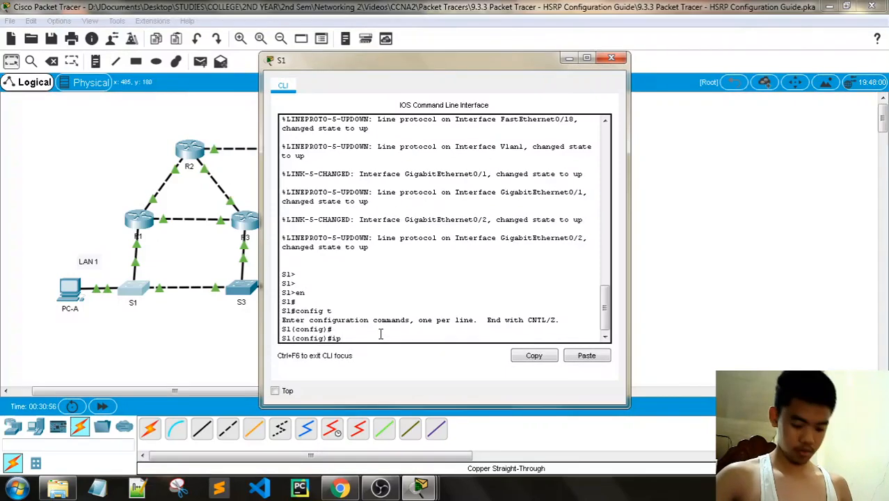
pyautogui.write('defaul')
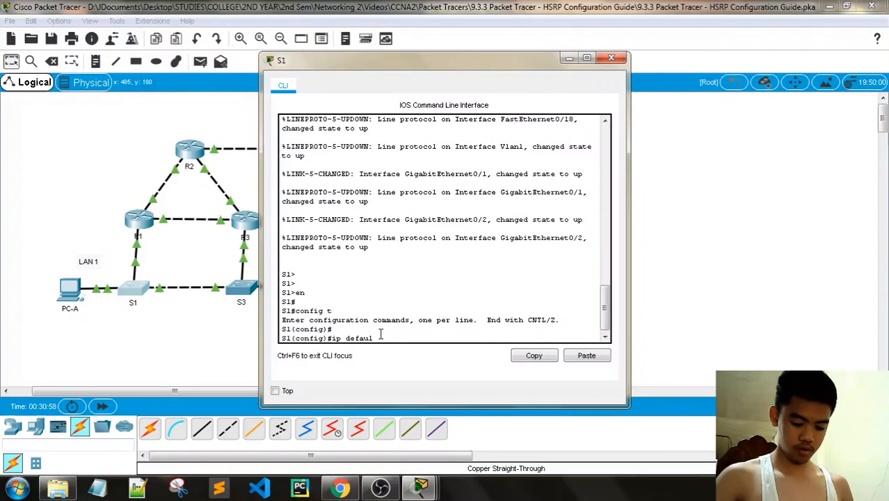
pyautogui.write('t-gatewa')
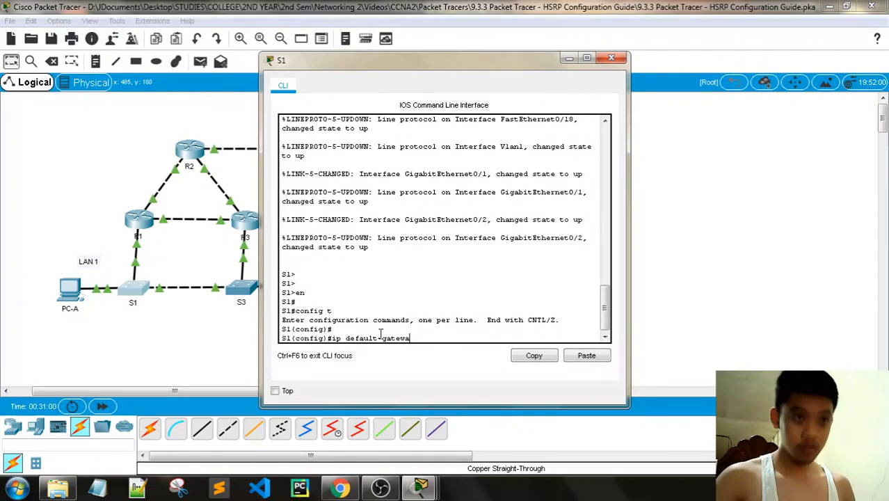
pyautogui.write('y')
pyautogui.rightClick(422, 339)
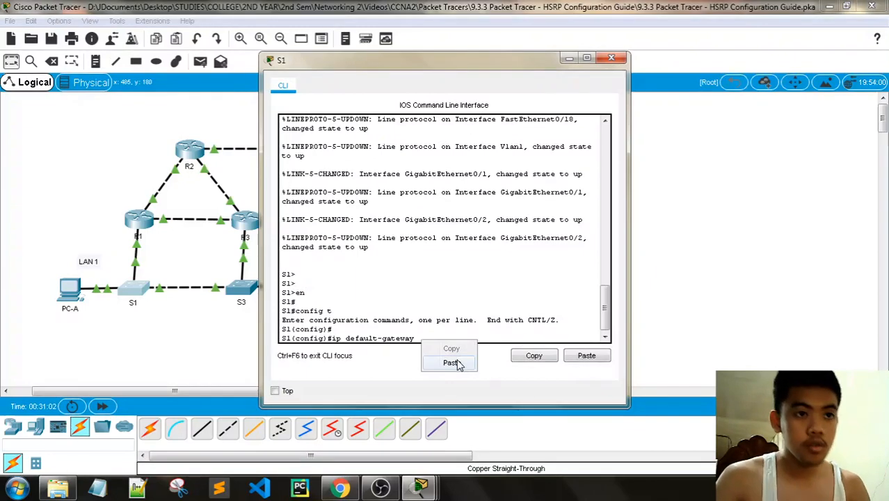
pyautogui.click(454, 362)
pyautogui.press('Return')
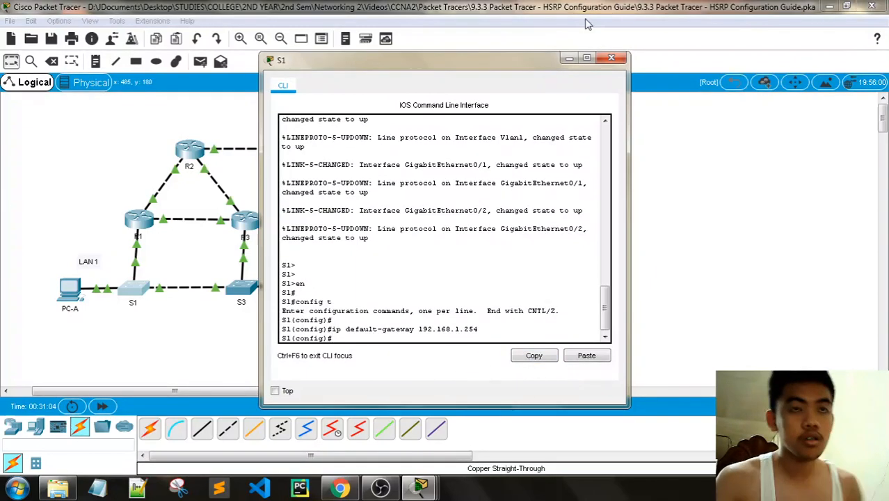
# - Select the ip default-gateway command in S1's console and close S1's console
pyautogui.moveTo(480, 329); pyautogui.dragTo(345, 329)
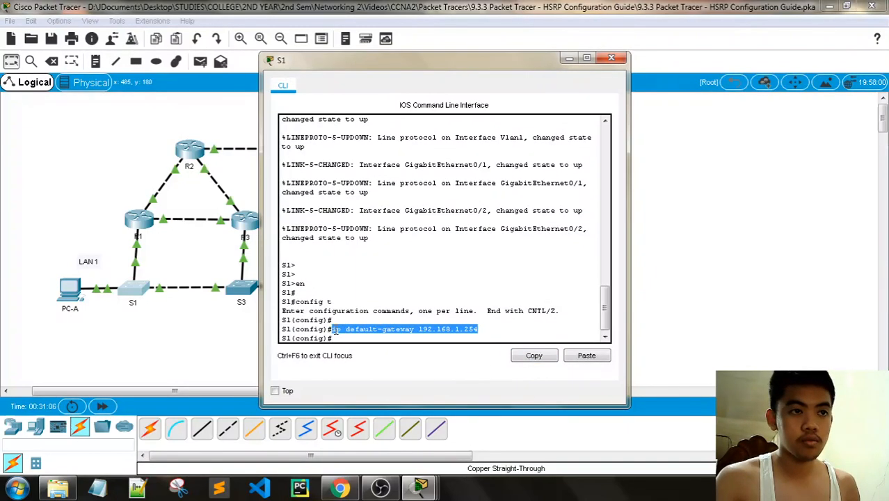
pyautogui.rightClick(347, 332)
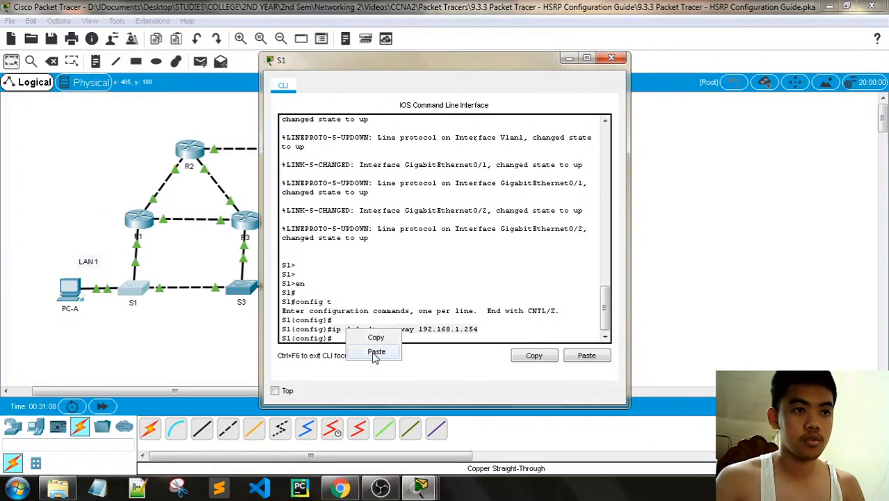
pyautogui.click(376, 352)
pyautogui.click(611, 57)
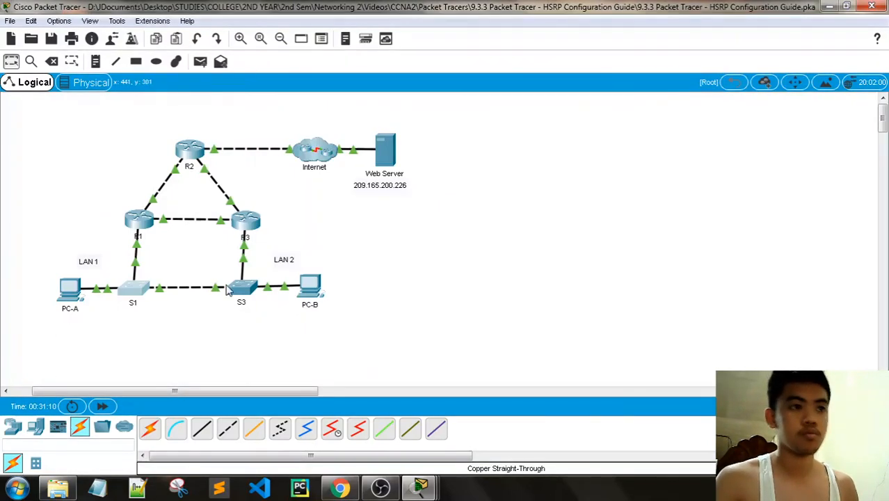
# - On S3, enter global configuration and apply ip default-gateway 192.168.1.254
pyautogui.click(241, 287)
pyautogui.press('Return')
pyautogui.press('Return')
pyautogui.press('Return')
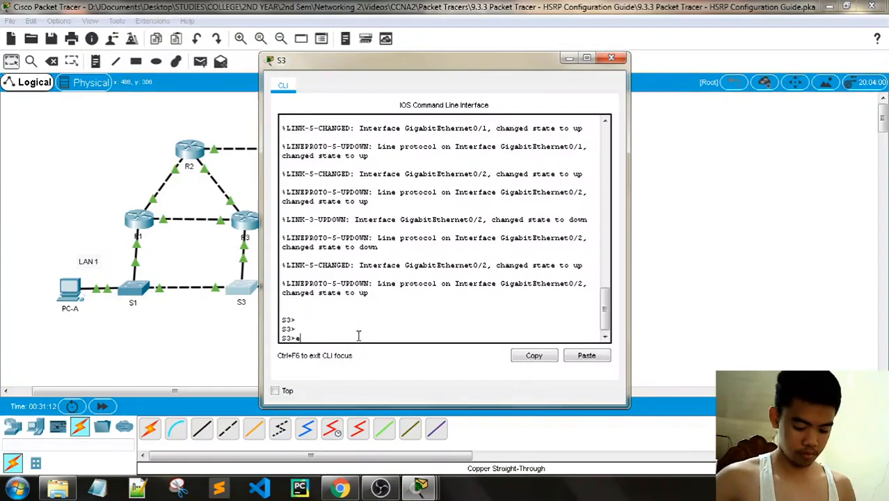
pyautogui.write('en')
pyautogui.press('Return')
pyautogui.write('con')
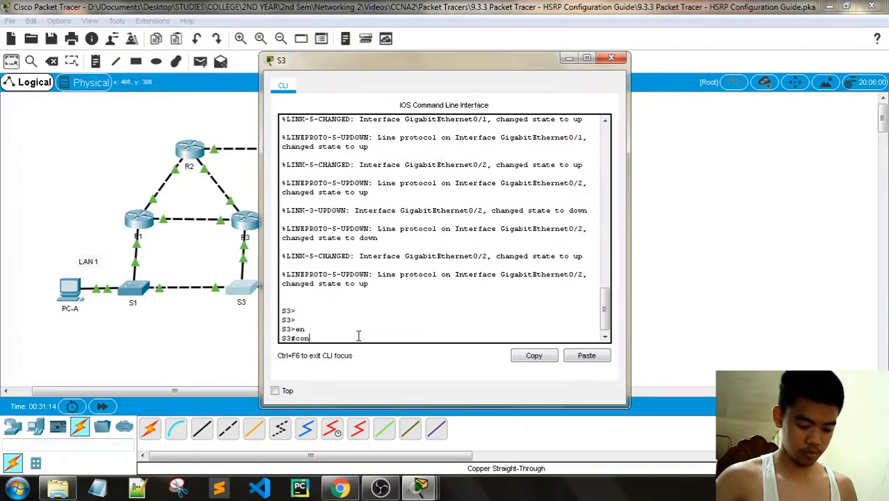
pyautogui.write('fig t')
pyautogui.press('Return')
pyautogui.press('Return')
pyautogui.rightClick(358, 337)
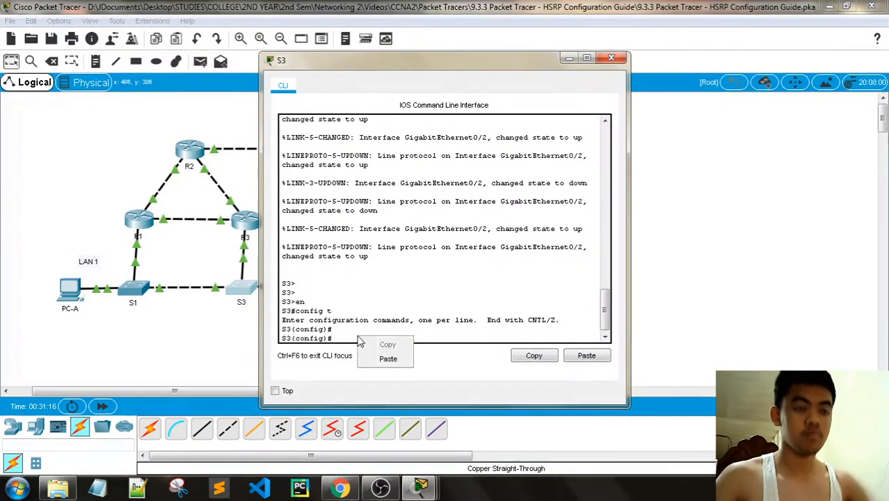
pyautogui.click(390, 357)
pyautogui.press('Return')
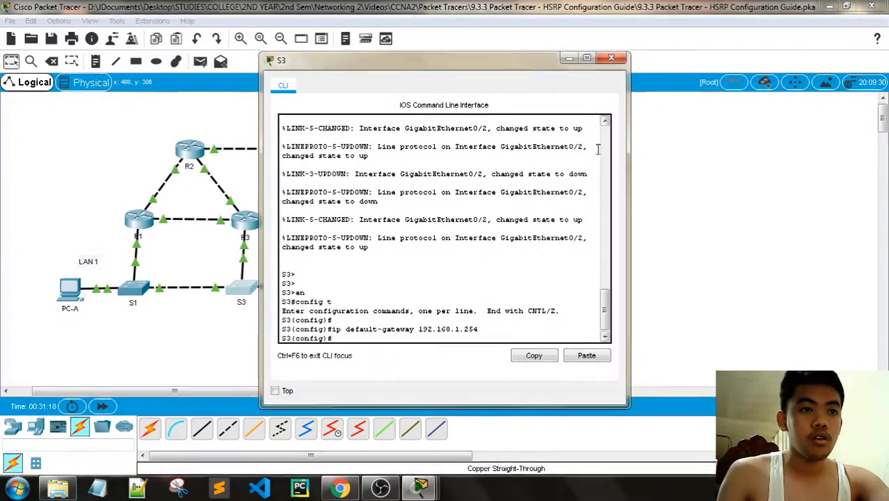
pyautogui.click(610, 57)
# - Scroll the activity guide to Part 3 Step 2 and highlight tracert 209.165.200.226
pyautogui.moveTo(421, 487)
pyautogui.click(322, 434)
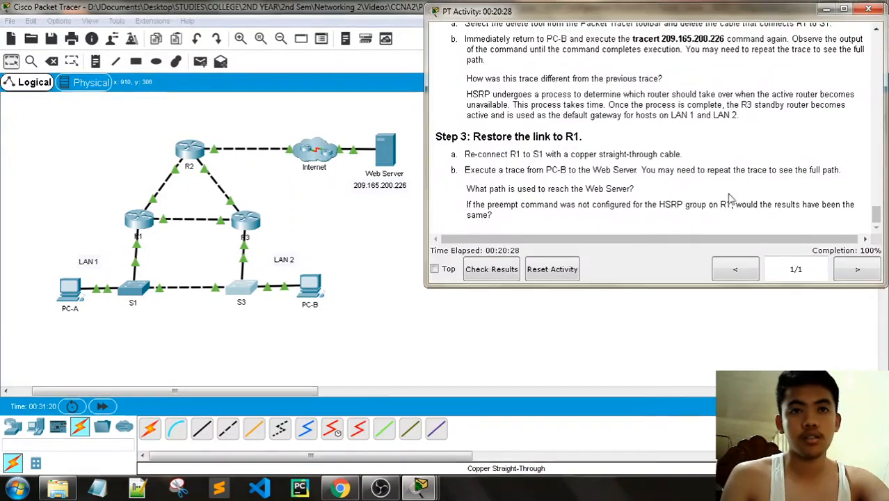
pyautogui.scroll(5, 659, 152)
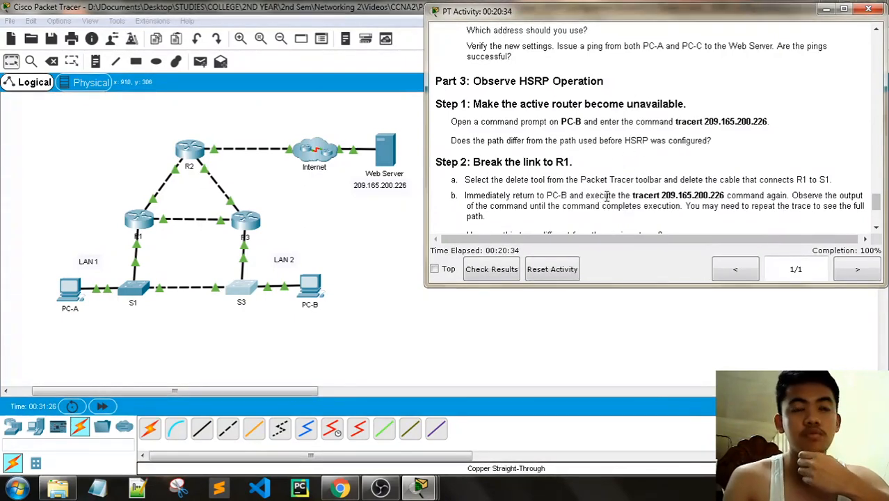
pyautogui.scroll(-1, 734, 192)
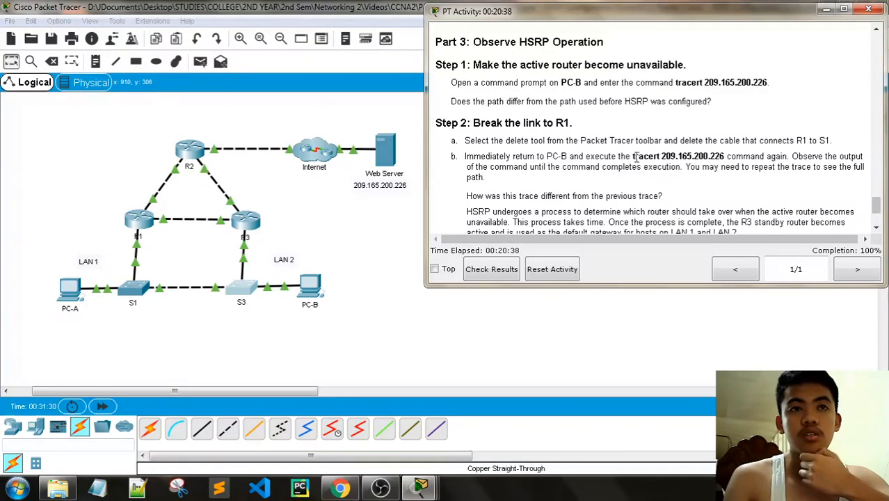
pyautogui.moveTo(633, 157); pyautogui.dragTo(685, 156)
pyautogui.click(712, 156)
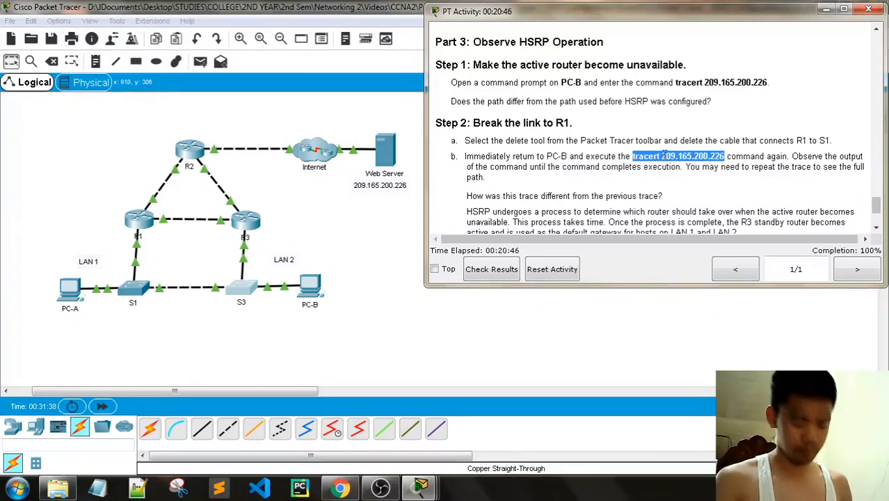
pyautogui.scroll(-4, 681, 174)
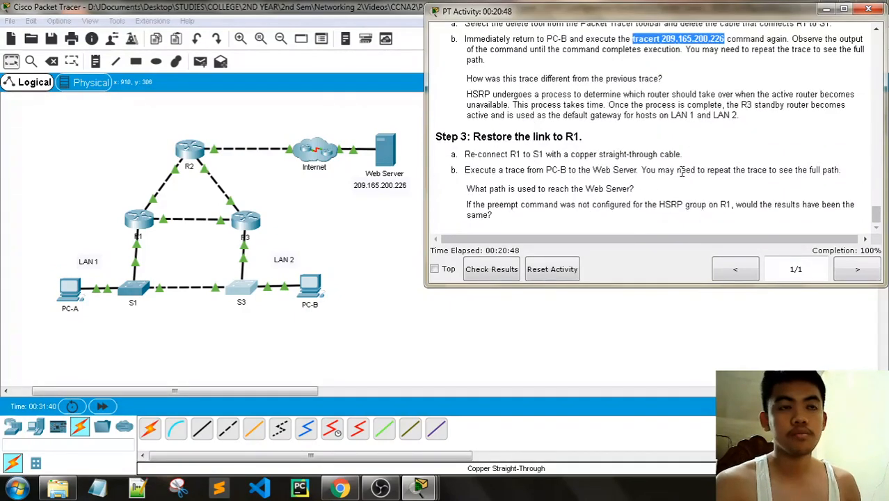
pyautogui.scroll(1, 611, 173)
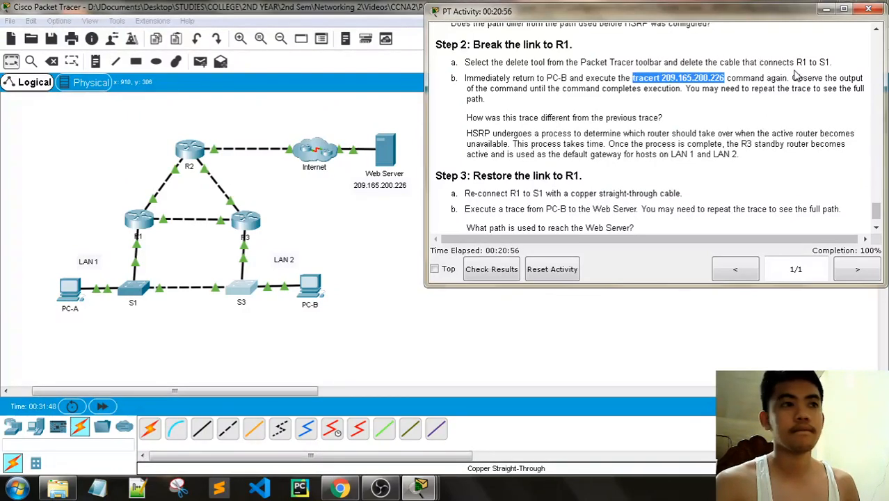
# - Delete the cable between R1 and S1 from the topology
pyautogui.click(347, 248)
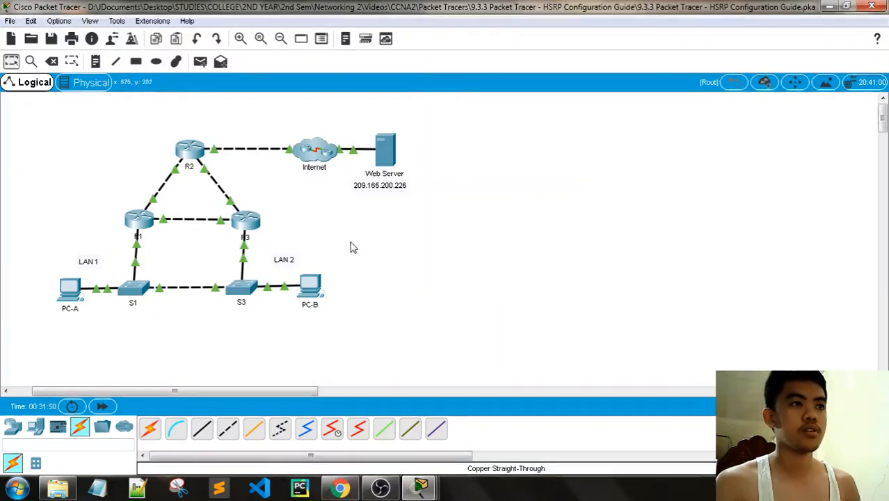
pyautogui.click(51, 62)
pyautogui.click(138, 248)
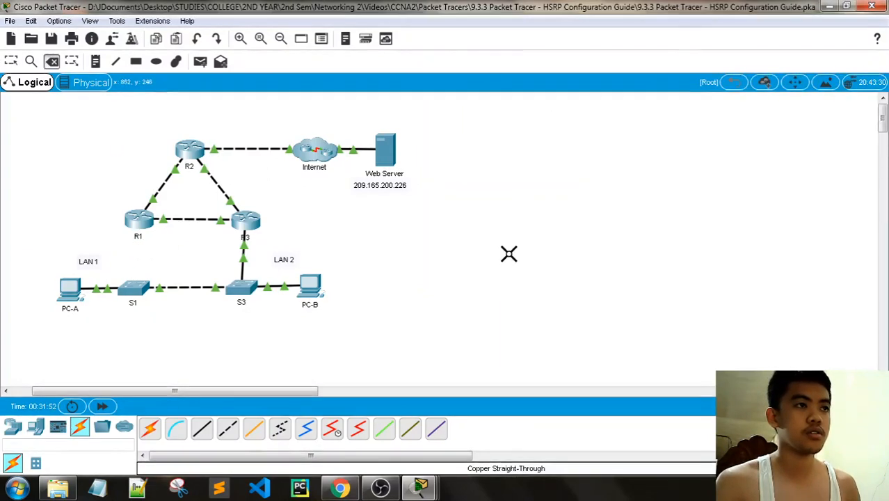
pyautogui.click(13, 63)
pyautogui.click(404, 487)
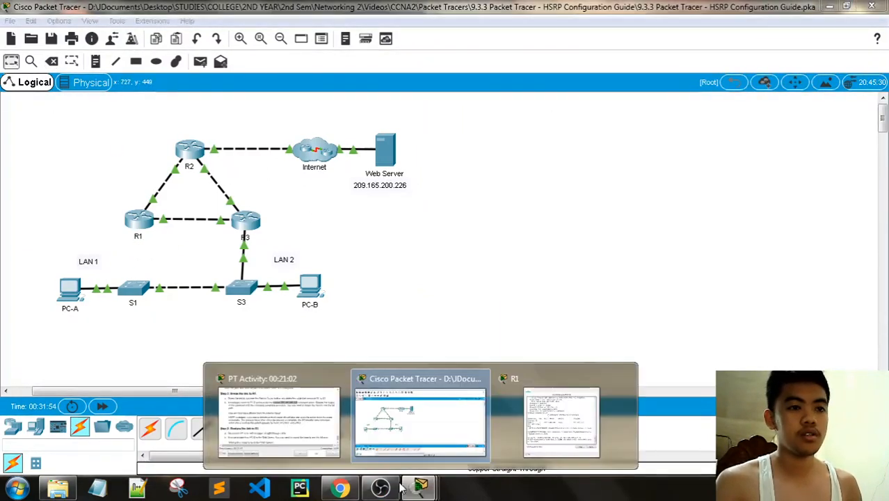
pyautogui.click(278, 416)
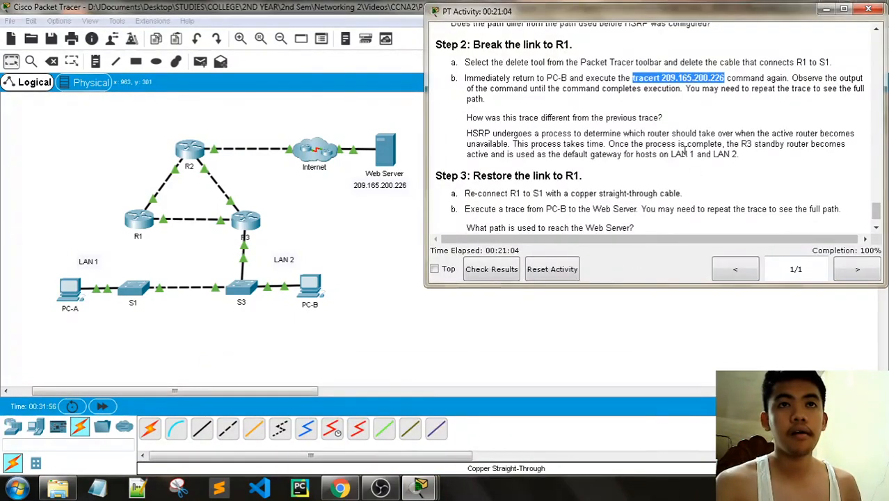
# - Rerun tracert 209.165.200.226 from PC-B's command prompt
pyautogui.click(311, 293)
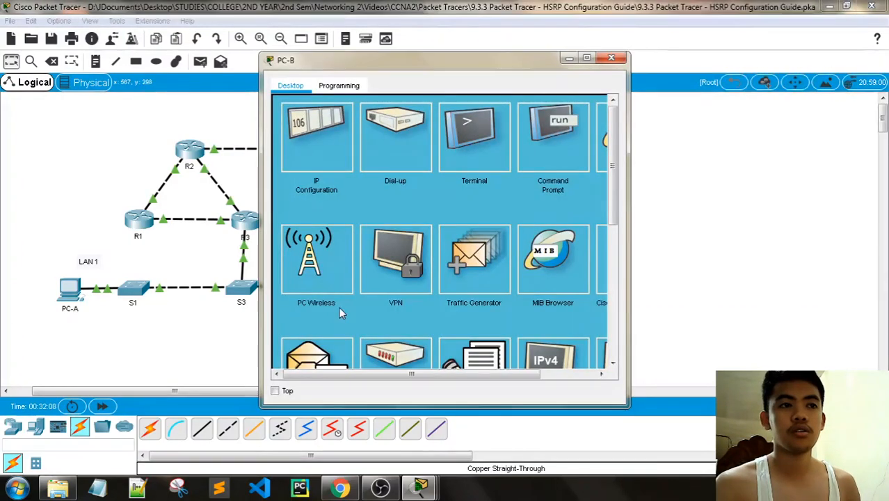
pyautogui.click(553, 139)
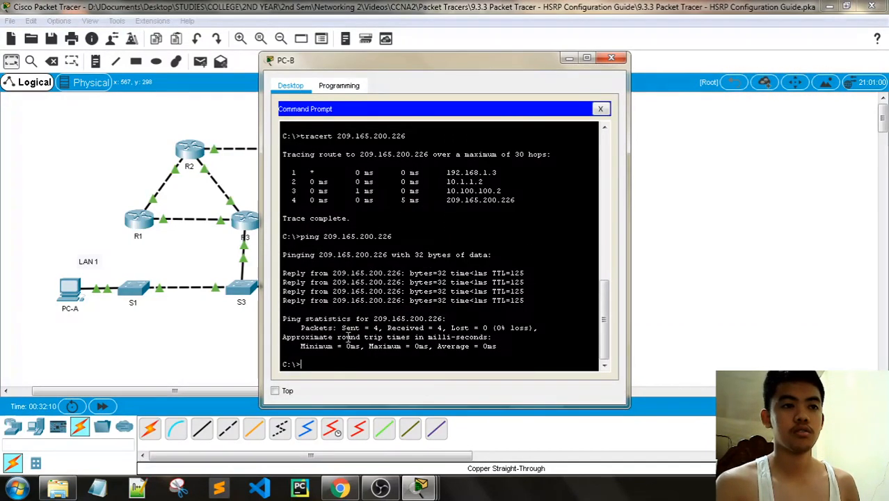
pyautogui.press('Up')
pyautogui.press('Up')
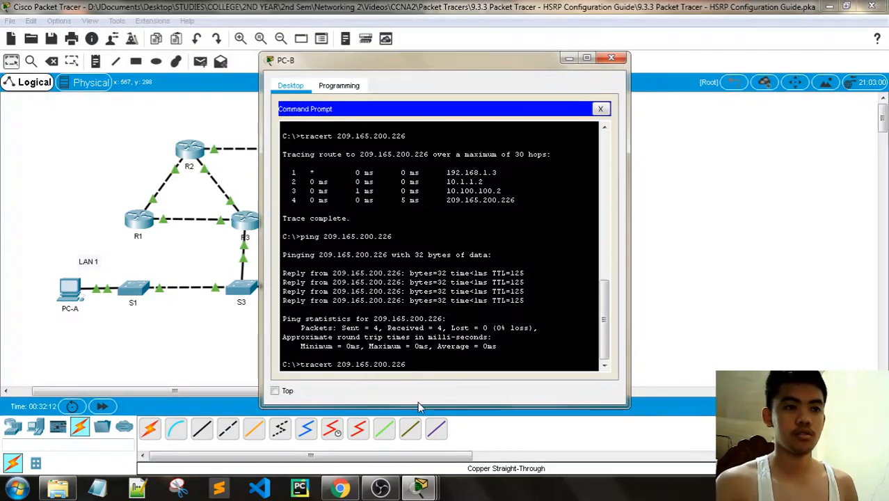
pyautogui.press('Return')
pyautogui.moveTo(421, 487)
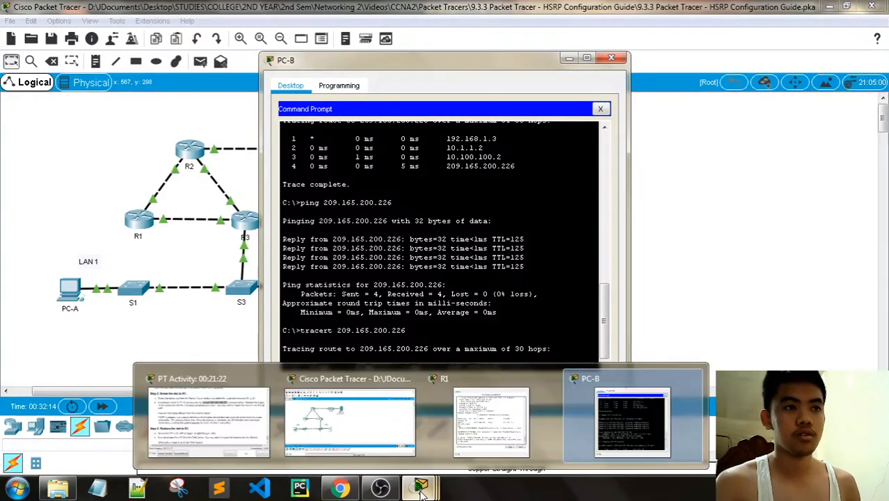
pyautogui.click(265, 449)
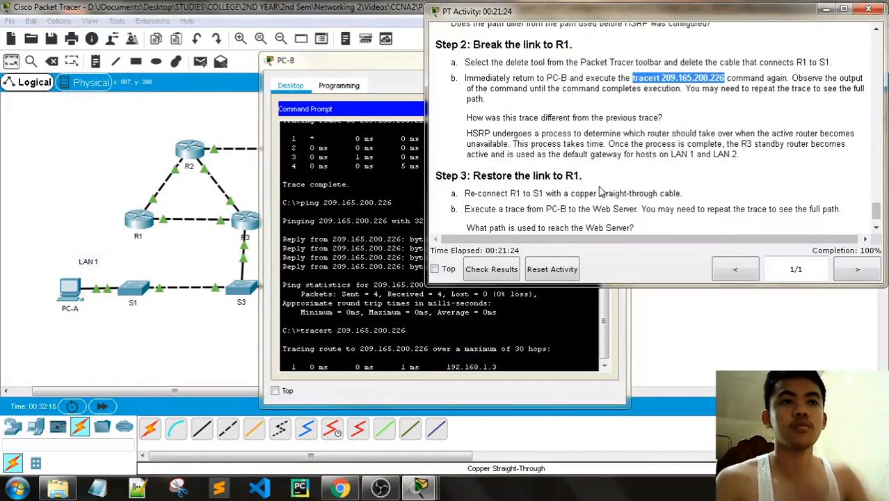
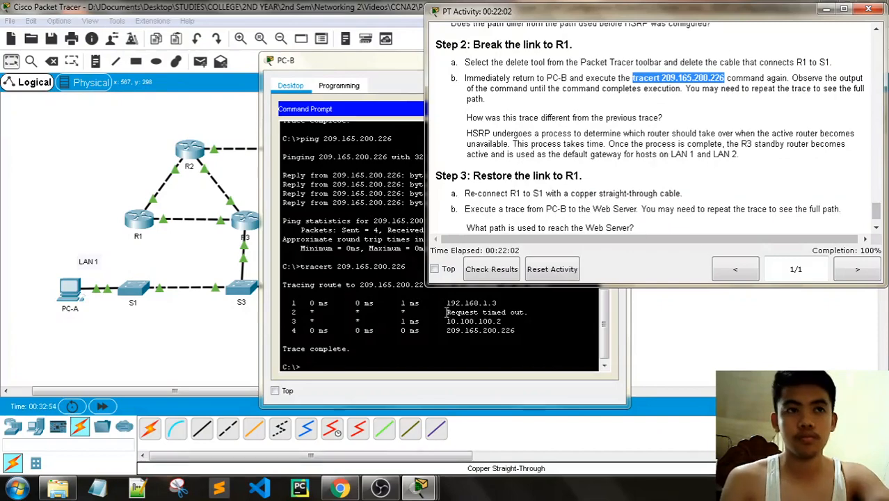
# - Rerun tracert 209.165.200.226 on PC-B via 10.1.1.2, close PC-B, and scroll instructions to Step 3
pyautogui.click(361, 362)
pyautogui.press('Return')
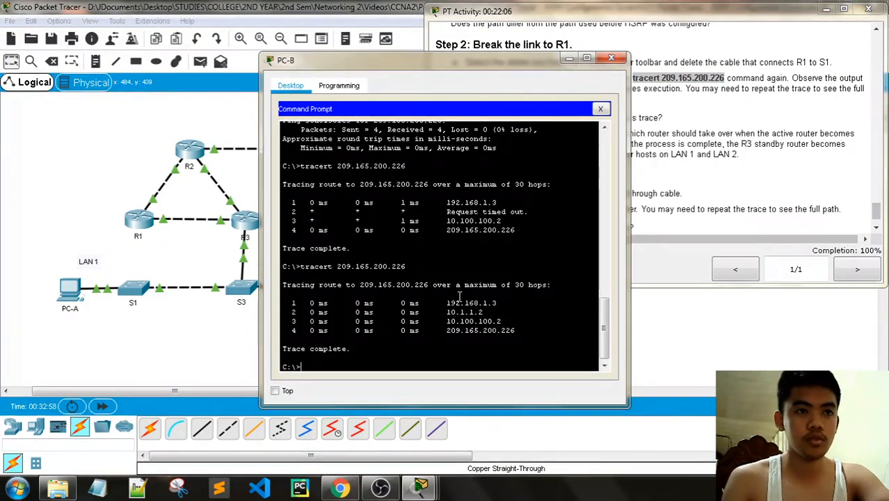
pyautogui.click(611, 58)
pyautogui.scroll(-1, 630, 175)
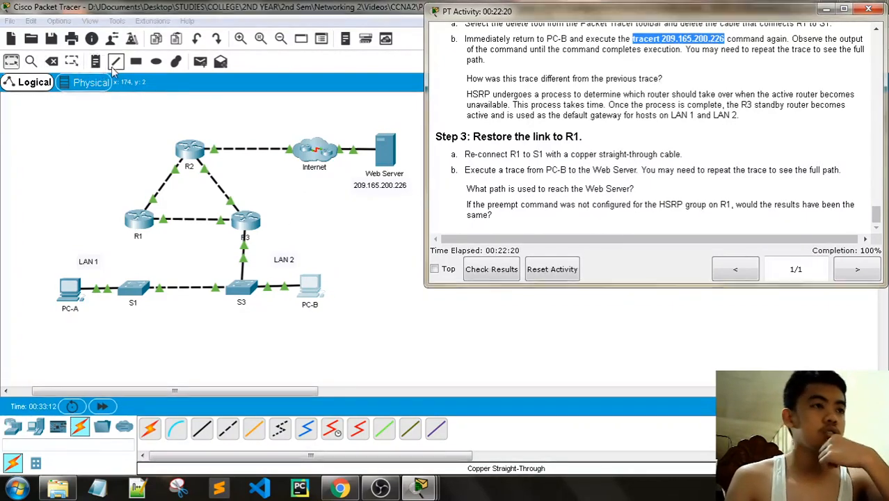
# - Connect S1 Gig0/2 to R1 Gig0/1 with a copper straight-through cable and fast-forward time
pyautogui.click(202, 428)
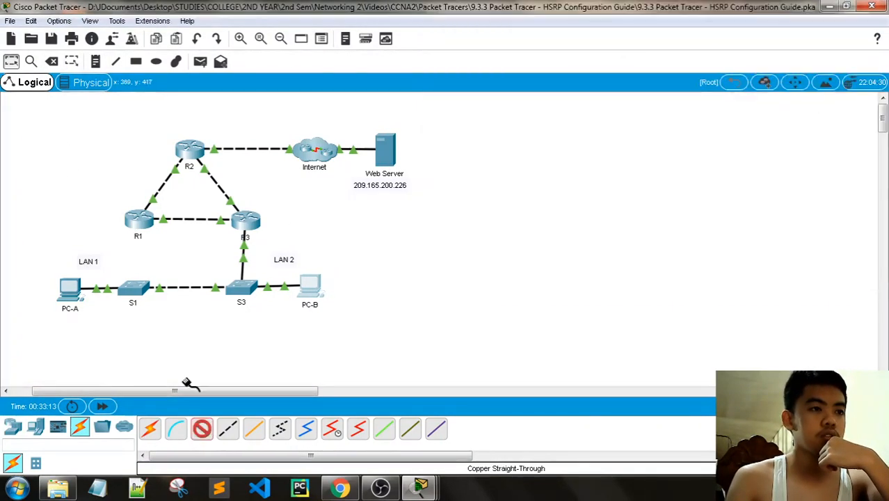
pyautogui.click(132, 293)
pyautogui.click(177, 353)
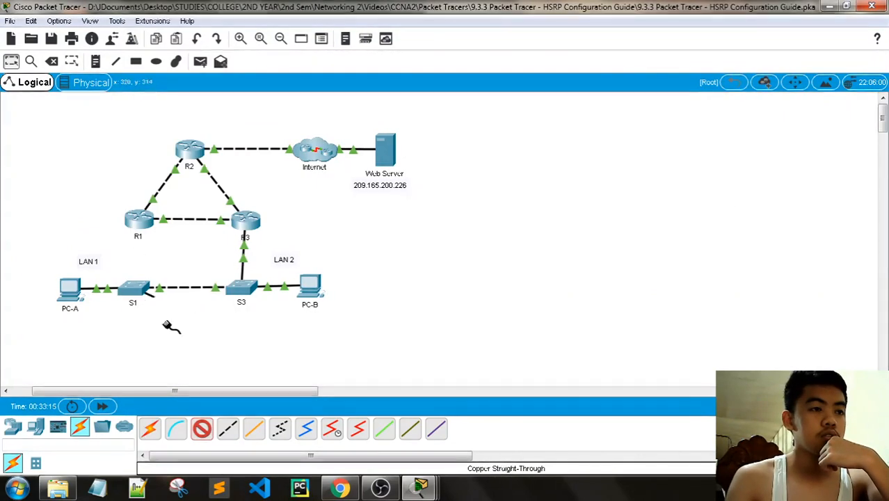
pyautogui.click(133, 221)
pyautogui.click(170, 257)
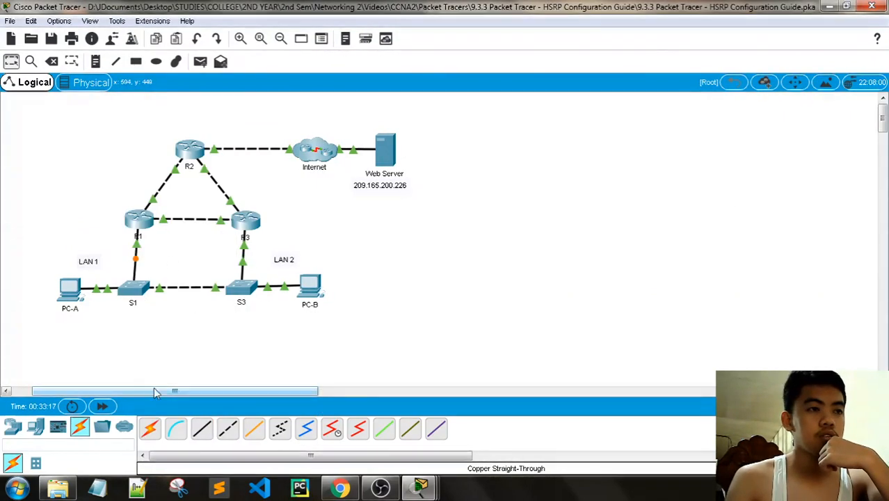
pyautogui.click(102, 406)
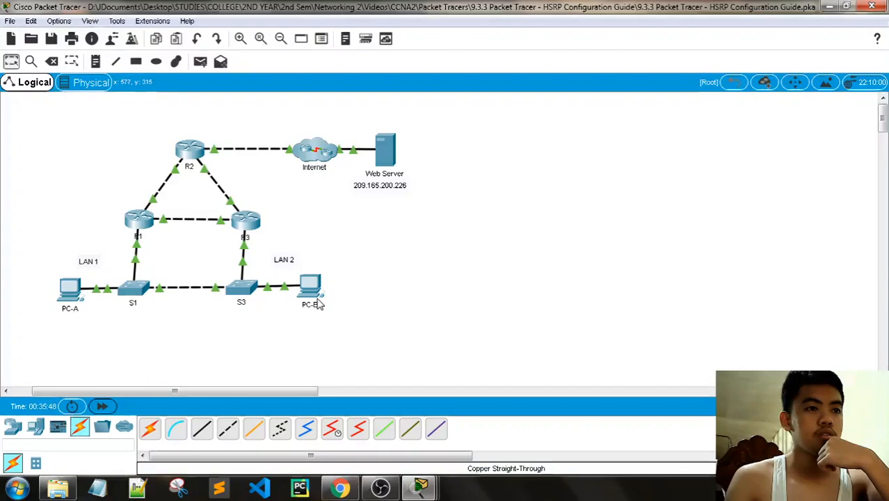
# - Rerun tracert 209.165.200.226 from PC-B's command prompt, now routed through 192.168.1.1
pyautogui.click(309, 287)
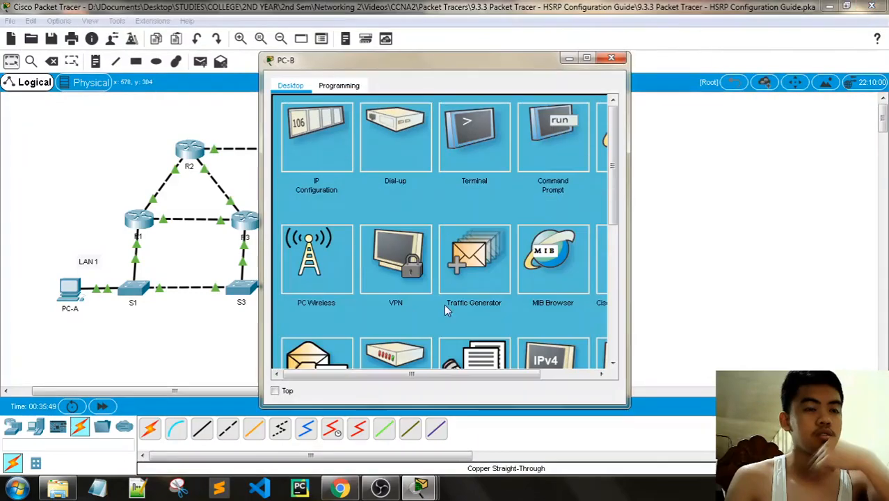
pyautogui.click(550, 143)
pyautogui.scroll(-10, 408, 358)
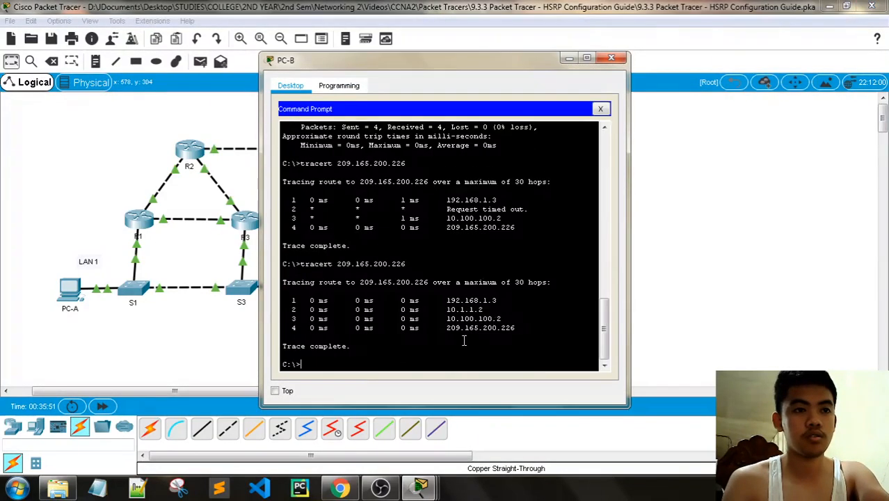
pyautogui.press('Up')
pyautogui.press('Return')
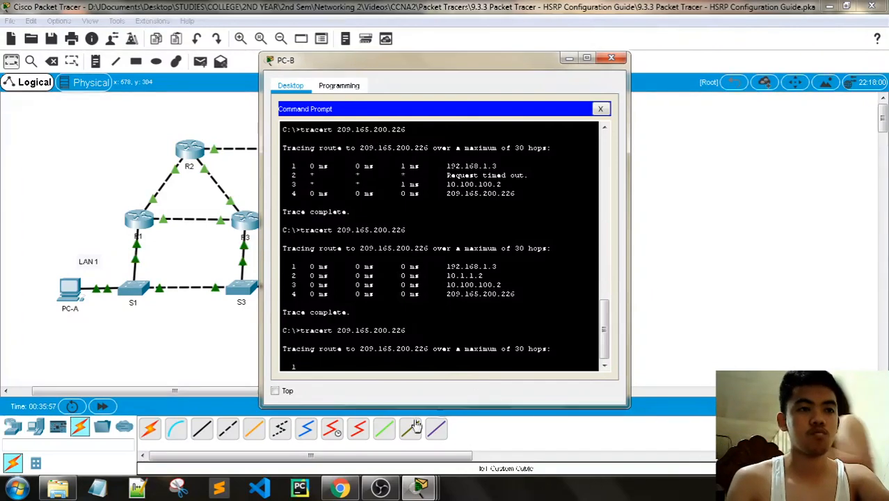
pyautogui.click(102, 407)
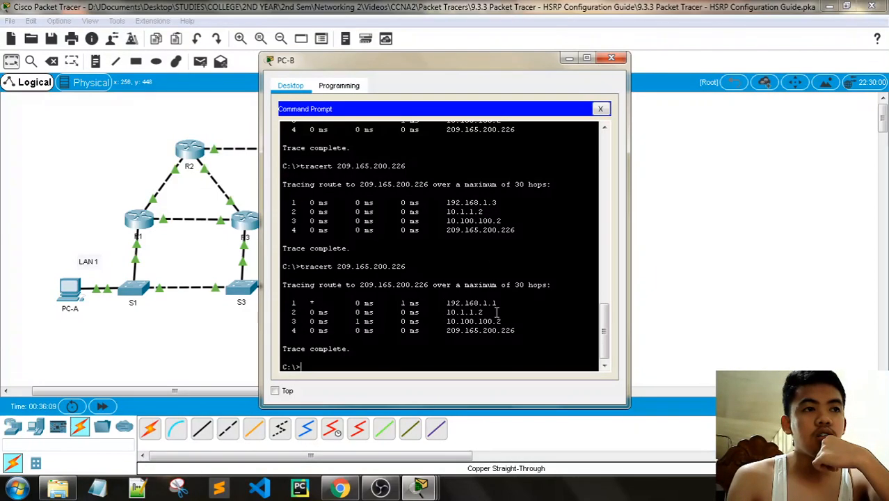
# - Arrange PC-B's window beside the activity instructions, uncovering LAN 2
pyautogui.click(371, 101)
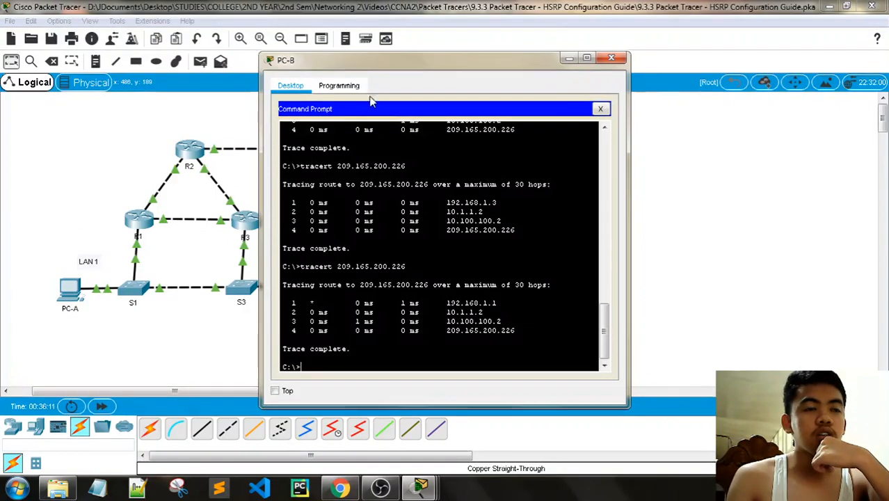
pyautogui.moveTo(423, 69); pyautogui.dragTo(494, 55)
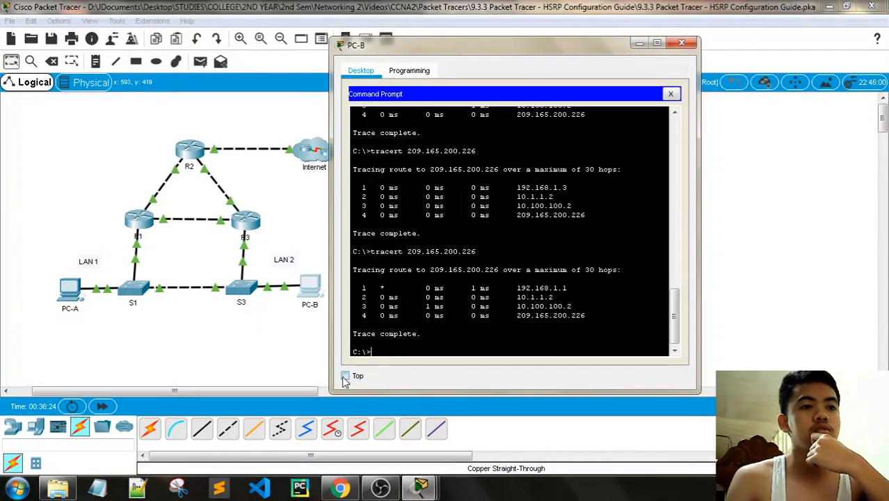
pyautogui.hotkey('alt', 'Tab')
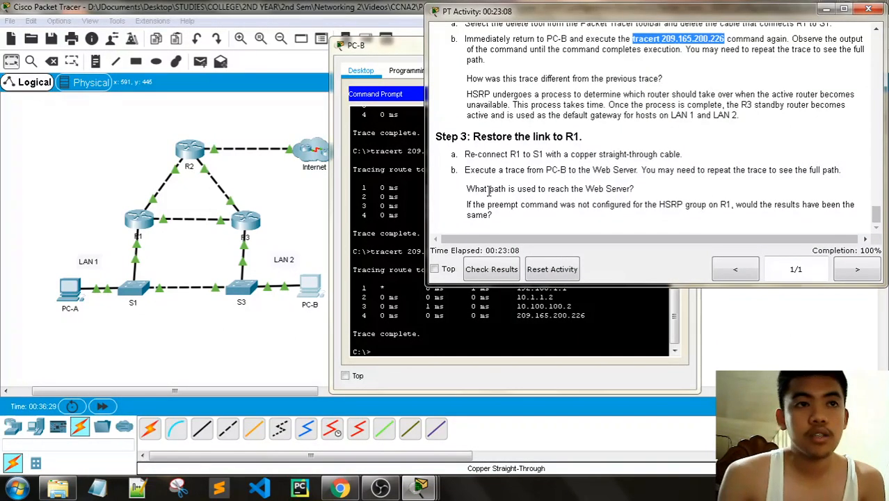
pyautogui.moveTo(398, 52); pyautogui.dragTo(169, 41)
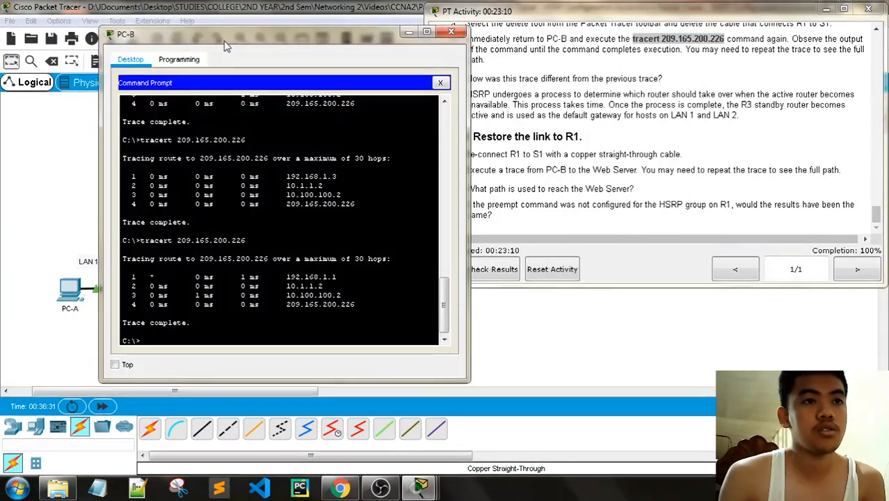
pyautogui.moveTo(225, 46); pyautogui.dragTo(184, 44)
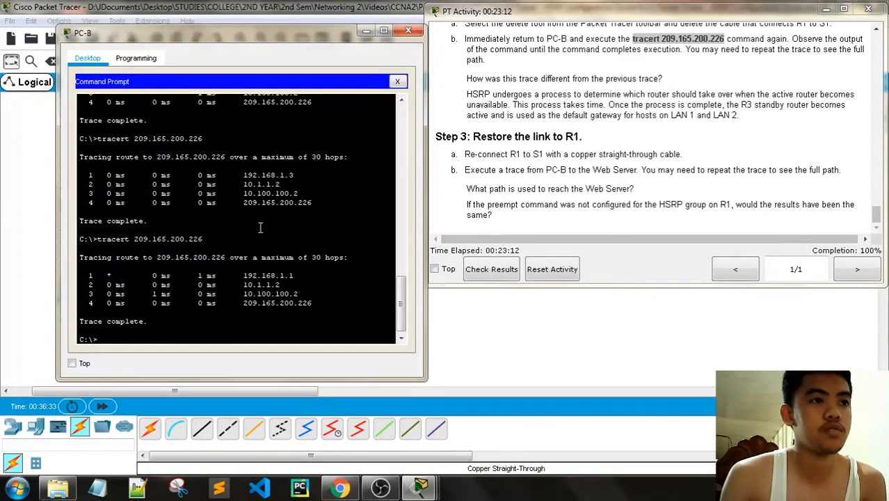